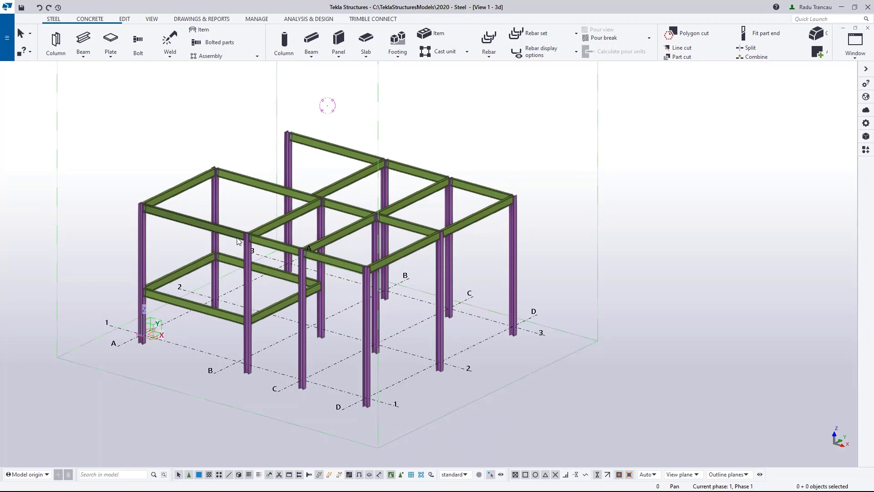
middle_drag(288, 274, 287, 271)
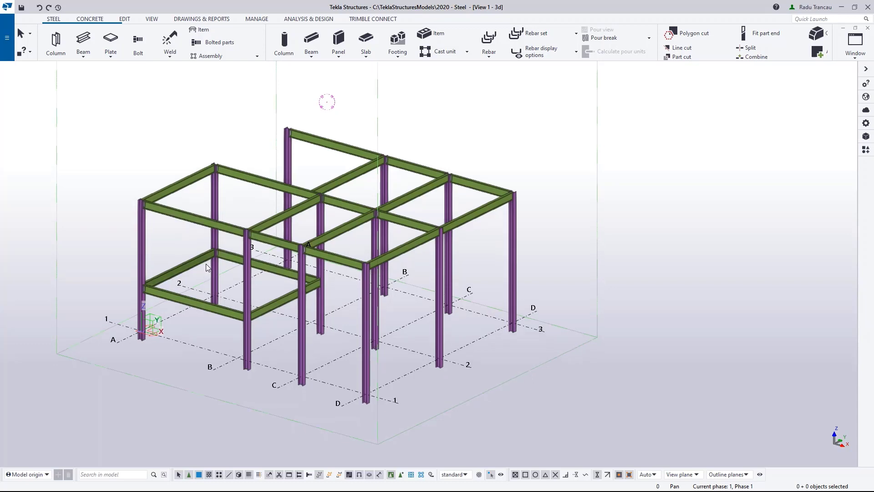
scroll(207, 274, up, 4)
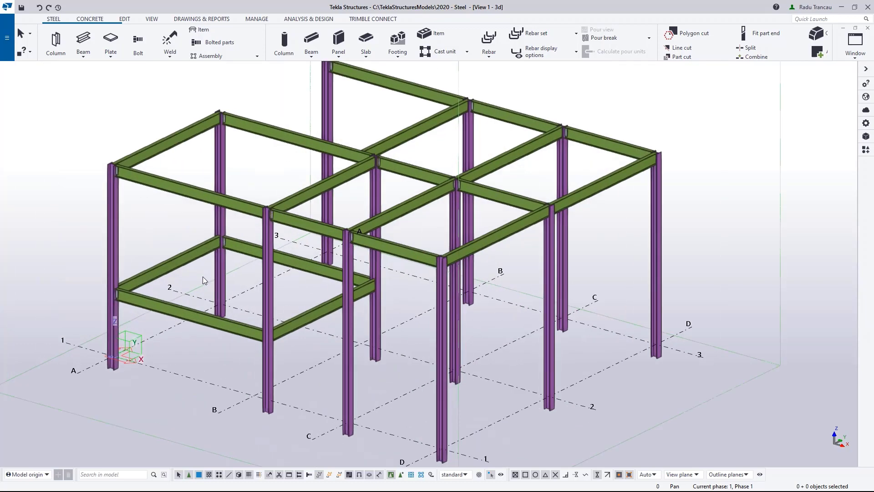
scroll(138, 175, up, 6)
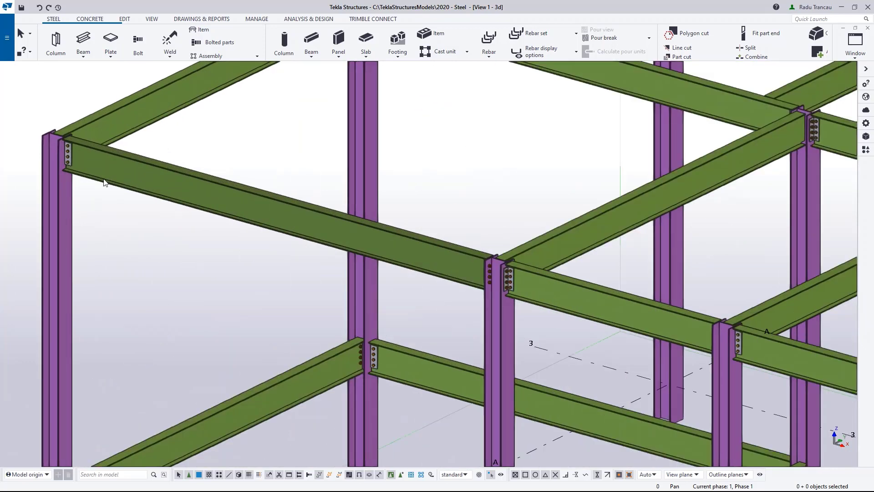
scroll(104, 182, down, 10)
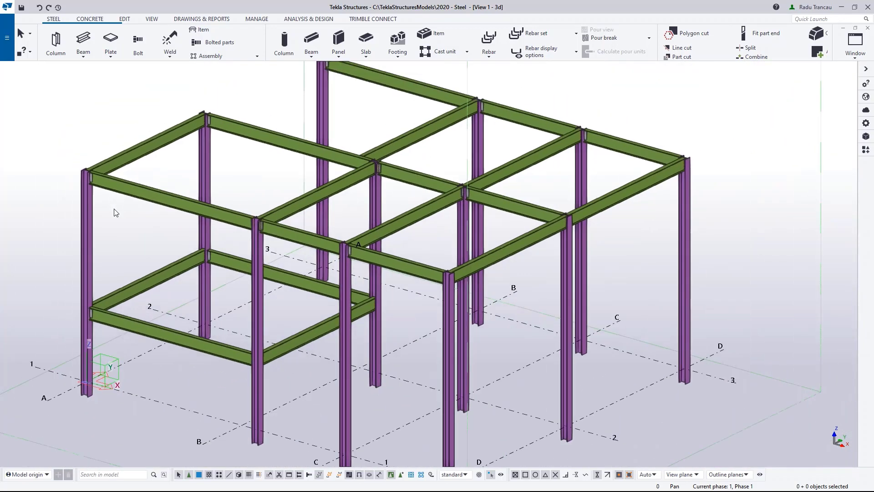
scroll(116, 215, down, 2)
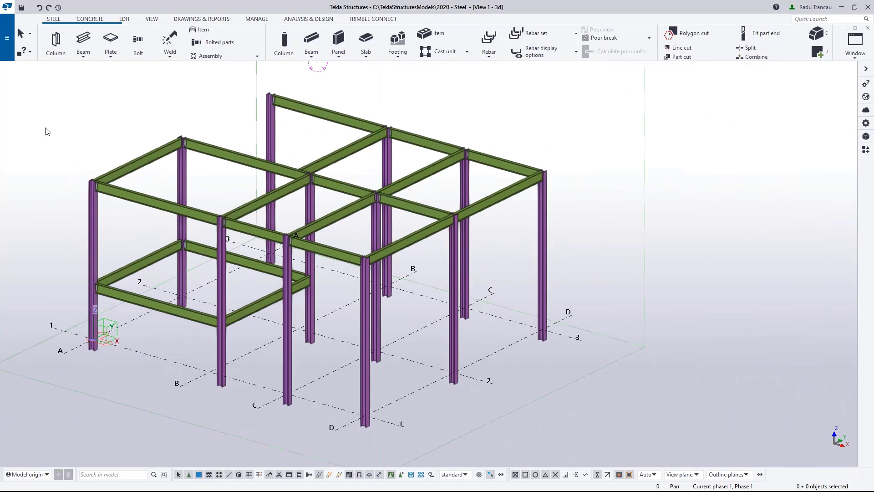
Check the DirectX rendering switch in the program settings.
click(7, 37)
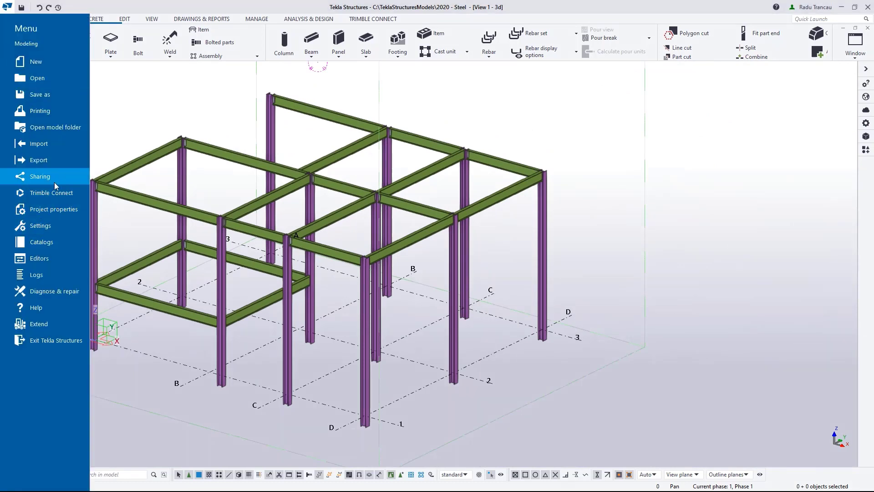
click(40, 225)
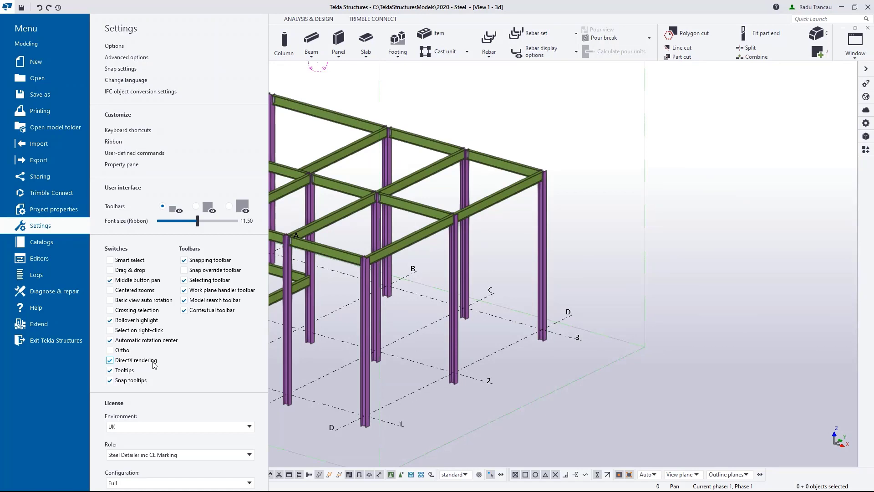
click(154, 364)
click(320, 359)
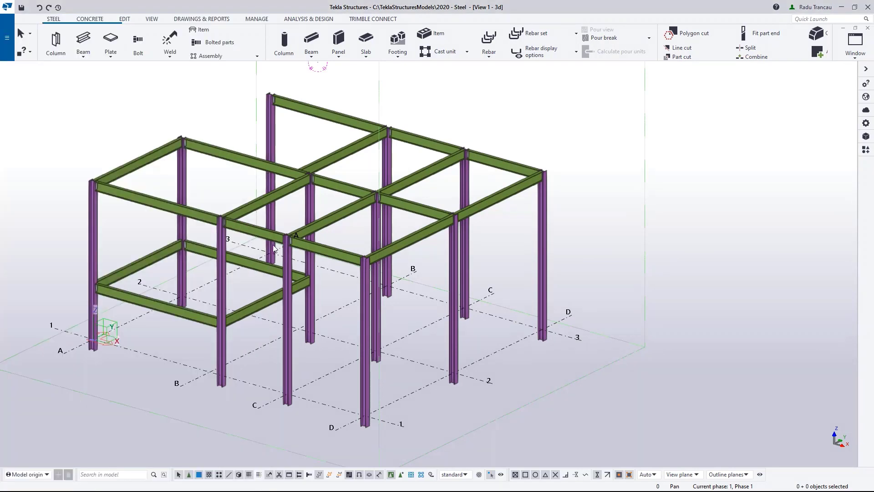
Try the medium and large toolbar sizes in the user interface settings and restore the small size.
middle_drag(291, 339, 283, 335)
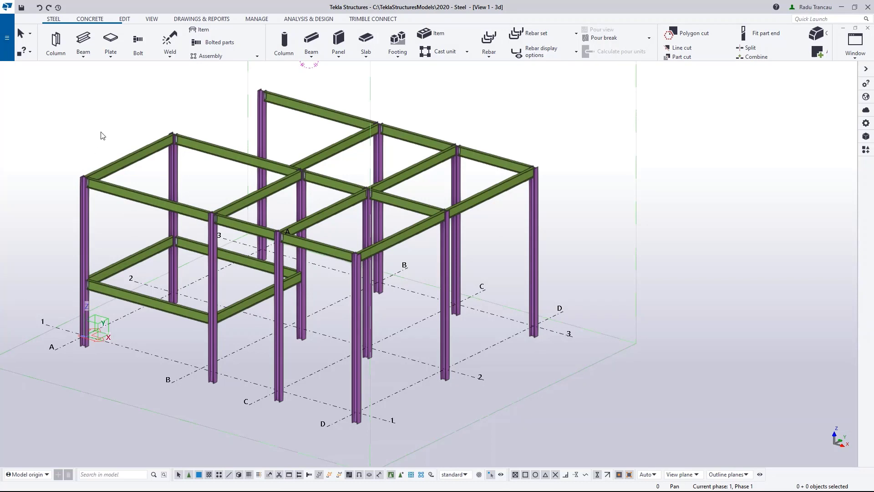
click(7, 37)
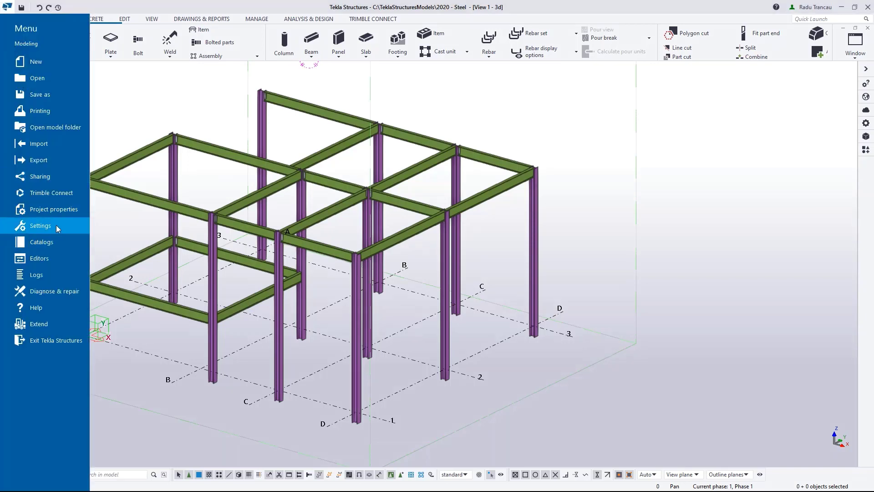
click(55, 223)
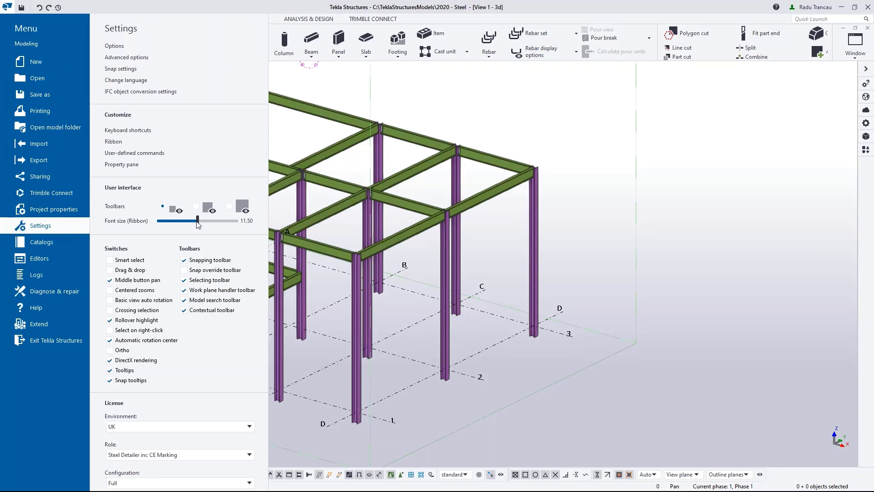
mouse_move(199, 227)
mouse_down()
mouse_move(170, 226)
mouse_move(201, 226)
mouse_up()
click(196, 206)
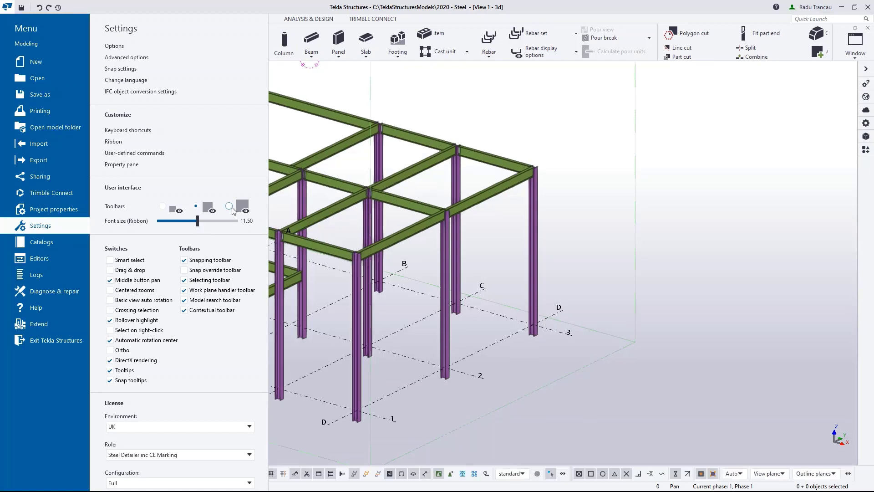
click(231, 208)
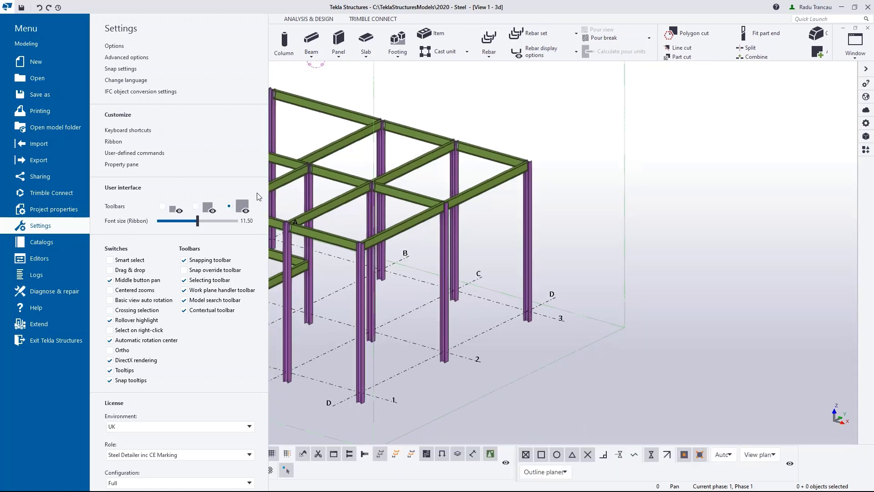
click(163, 206)
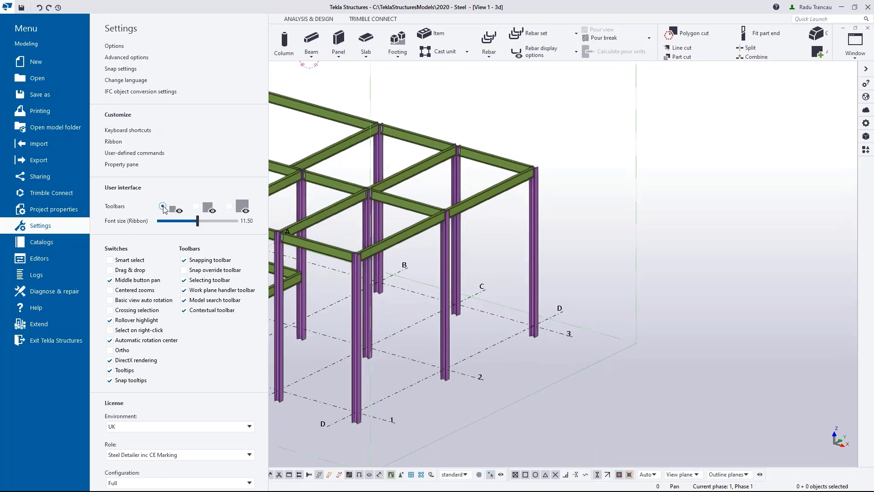
click(293, 142)
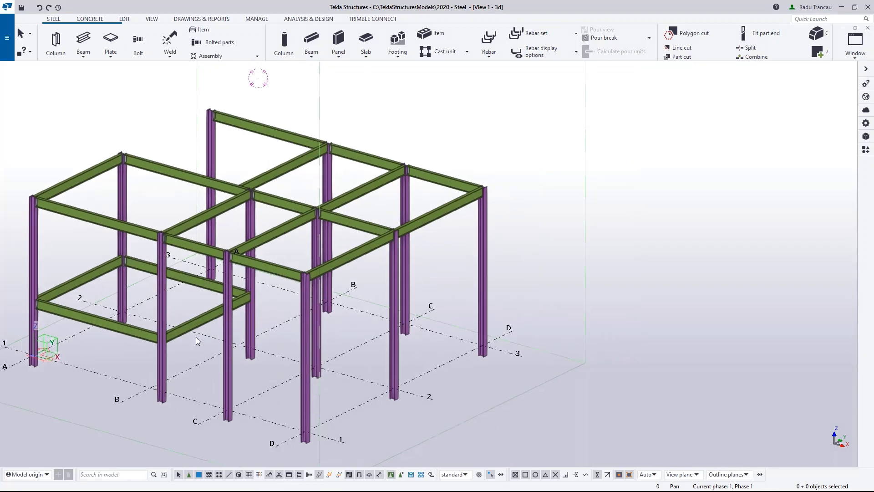
middle_drag(194, 318, 241, 310)
middle_drag(308, 357, 300, 299)
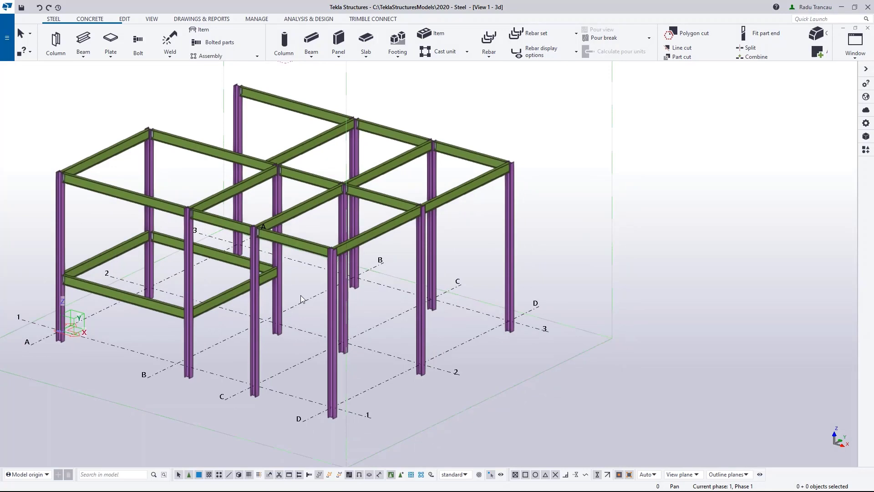
middle_drag(307, 293, 348, 321)
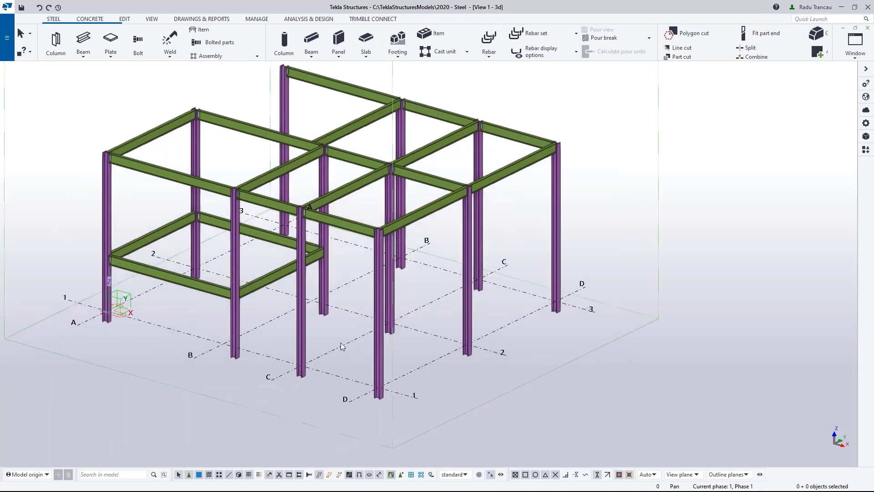
scroll(341, 342, down, 1)
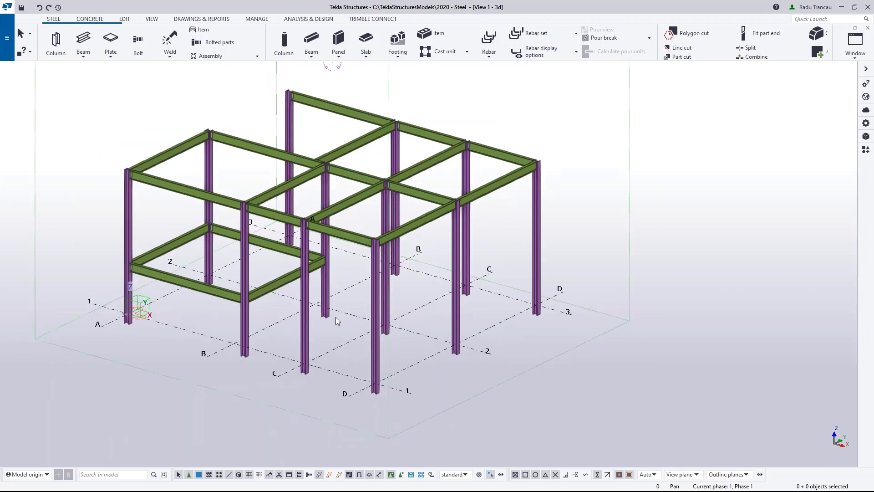
mouse_move(335, 316)
middle_down()
mouse_move(339, 329)
mouse_move(319, 336)
mouse_move(357, 334)
middle_up()
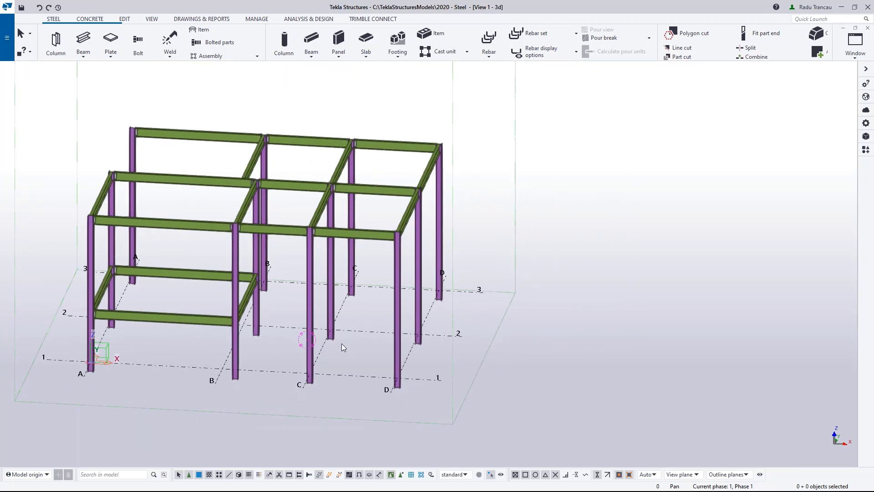
ctrl+middle_drag(342, 344, 346, 370)
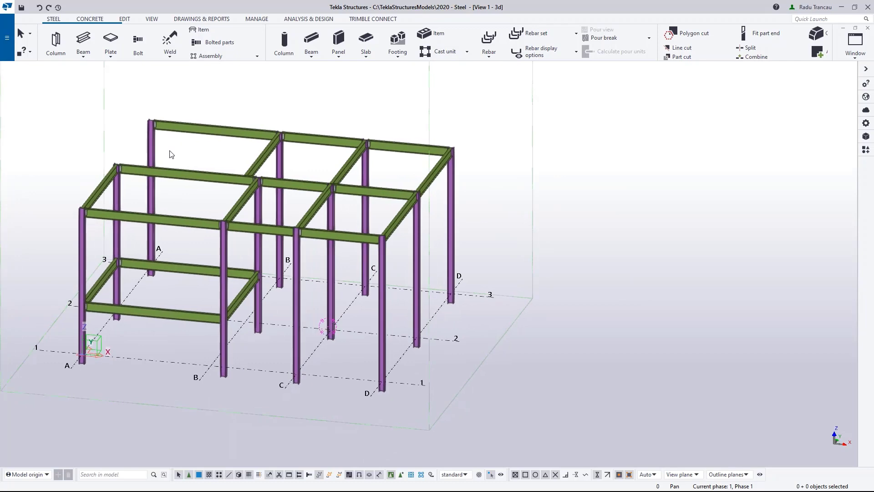
Create a steel roof beam along grid line A between the tops of the columns at grids 2 and 3.
click(83, 39)
middle_drag(162, 133, 160, 232)
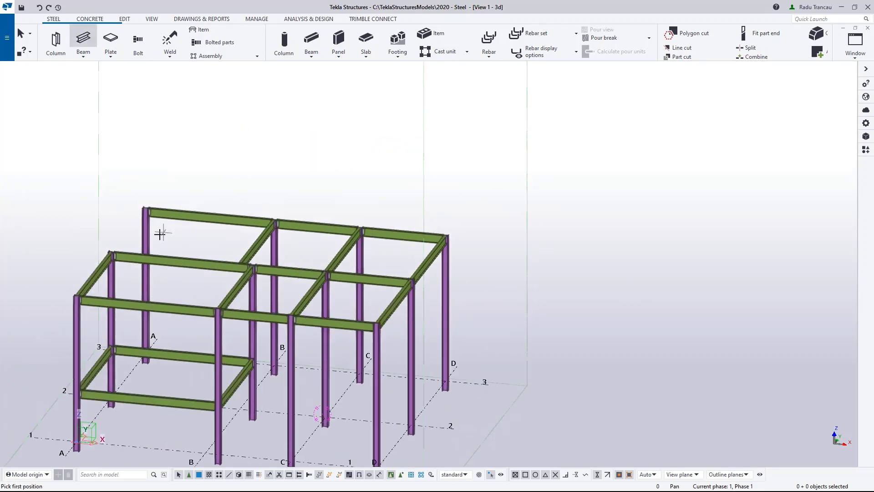
scroll(116, 246, up, 6)
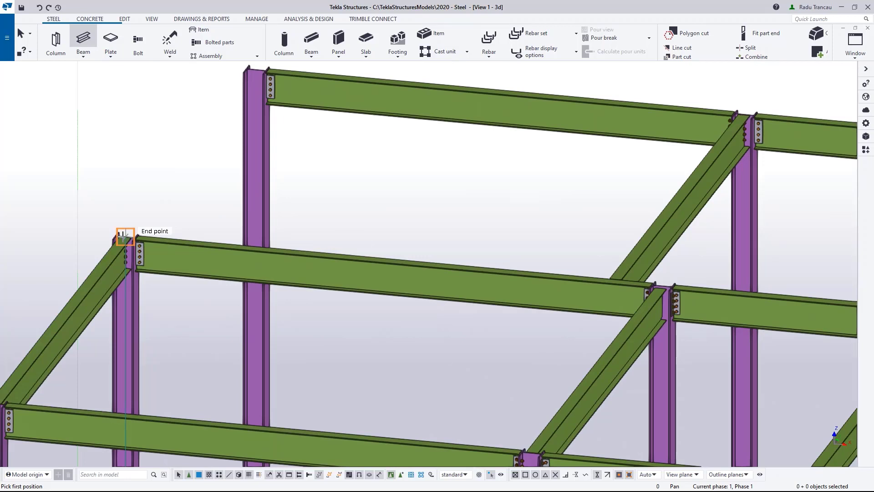
click(124, 236)
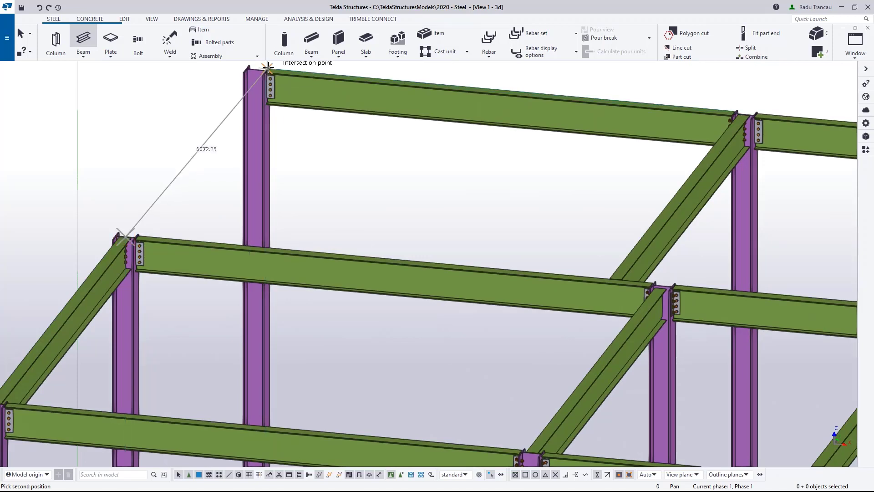
scroll(255, 68, down, 2)
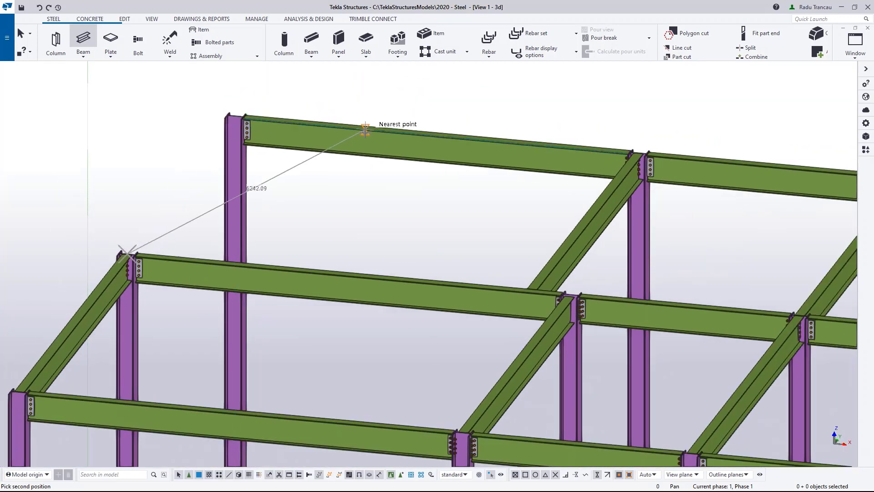
scroll(639, 153, down, 2)
scroll(435, 214, down, 1)
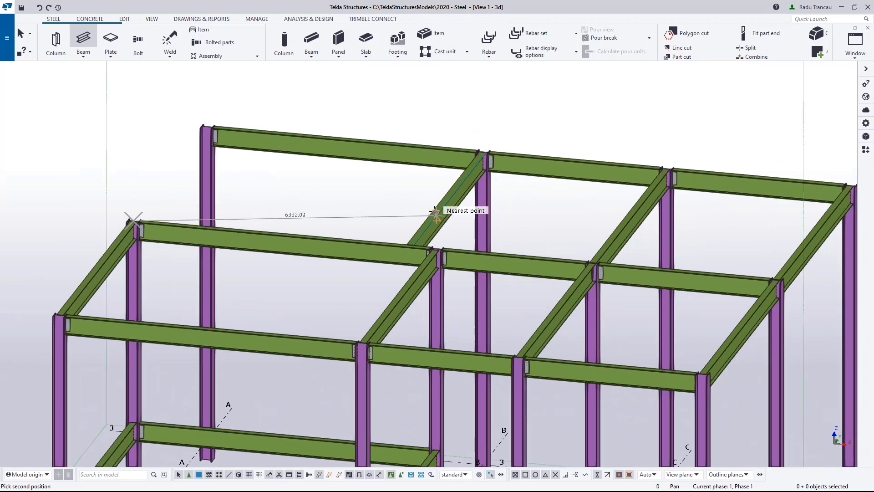
scroll(234, 190, down, 2)
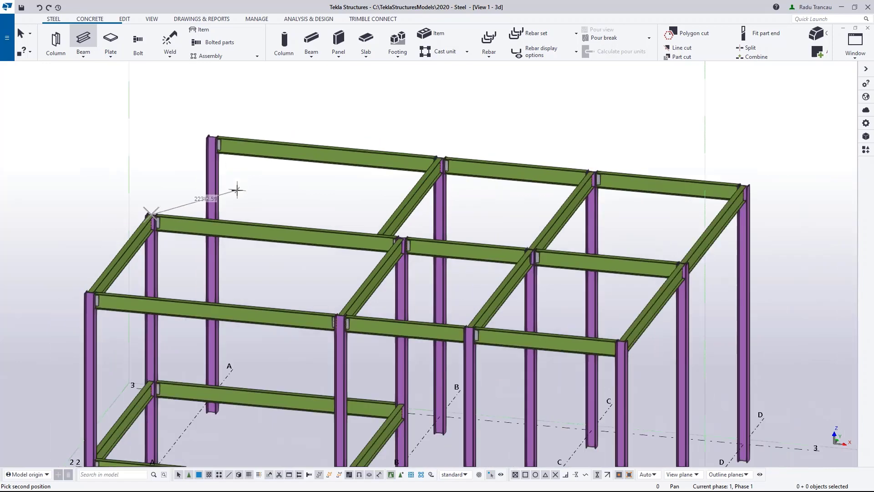
scroll(273, 241, down, 2)
scroll(183, 336, up, 5)
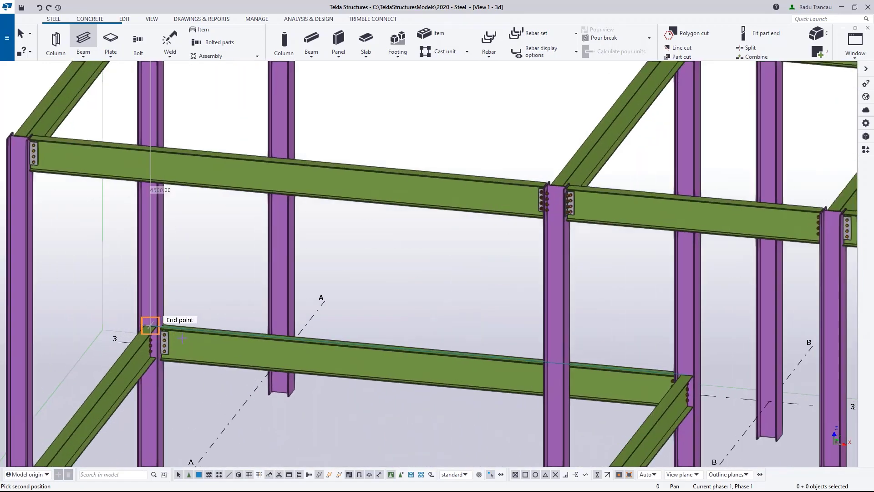
scroll(156, 325, down, 5)
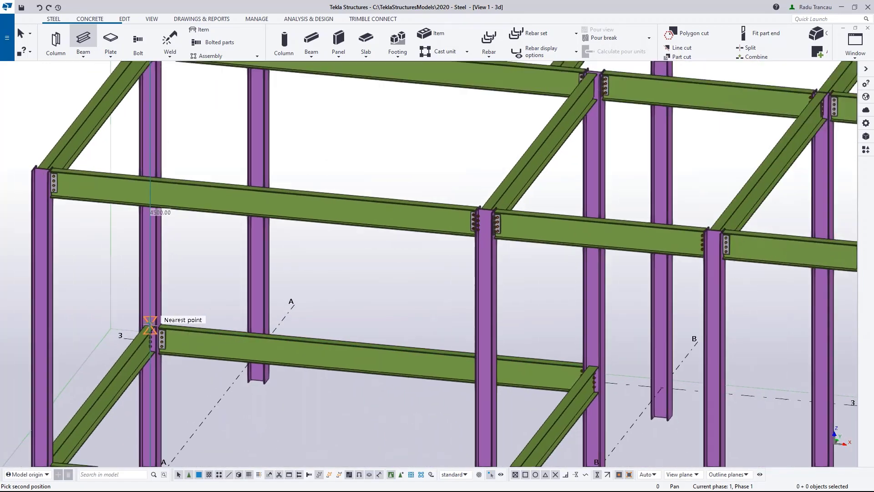
scroll(149, 324, up, 5)
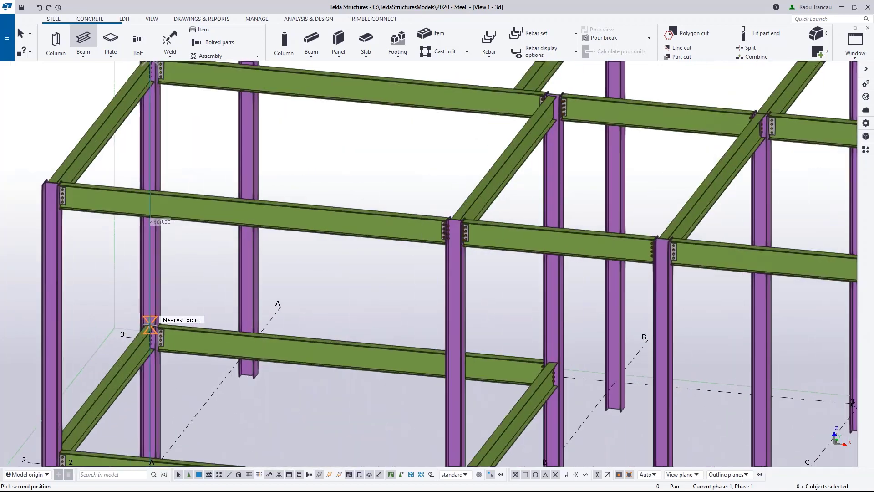
scroll(150, 326, down, 1)
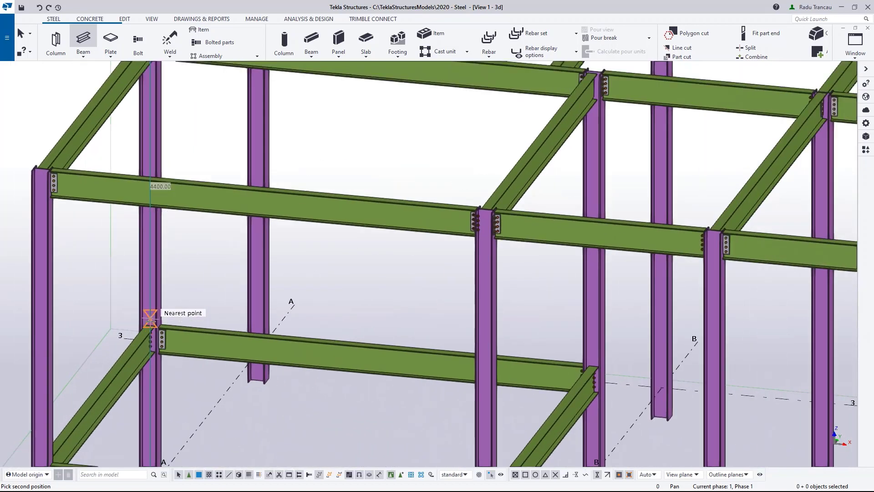
scroll(150, 318, down, 2)
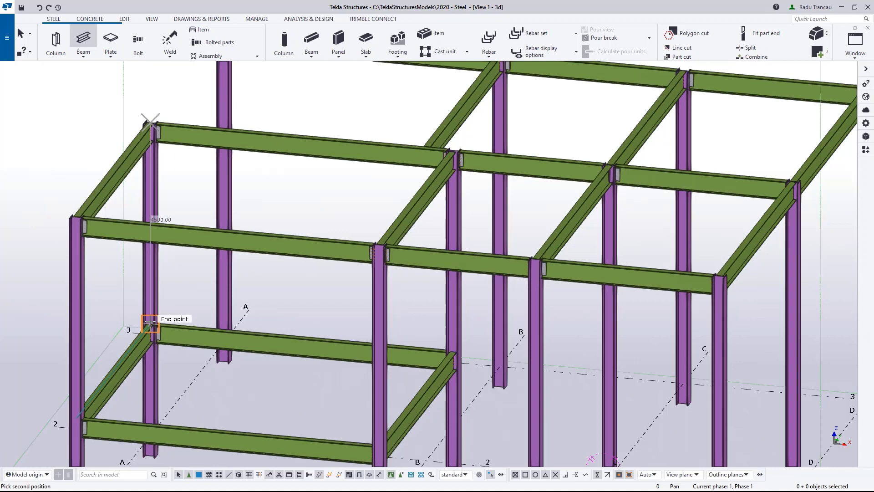
middle_drag(213, 69, 209, 255)
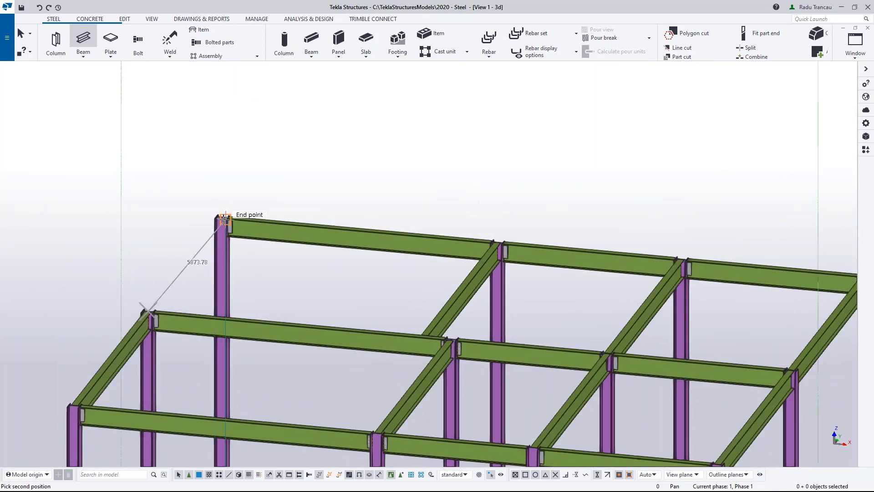
click(224, 219)
right_click(338, 136)
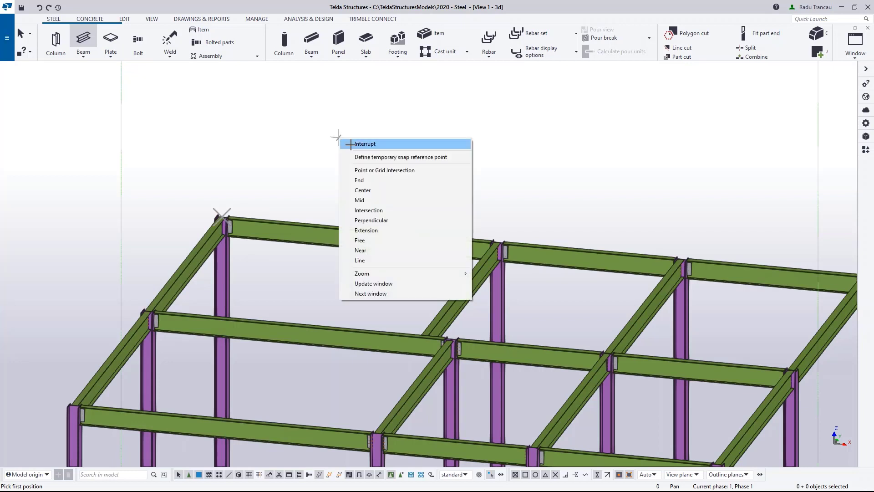
click(353, 144)
scroll(230, 228, up, 5)
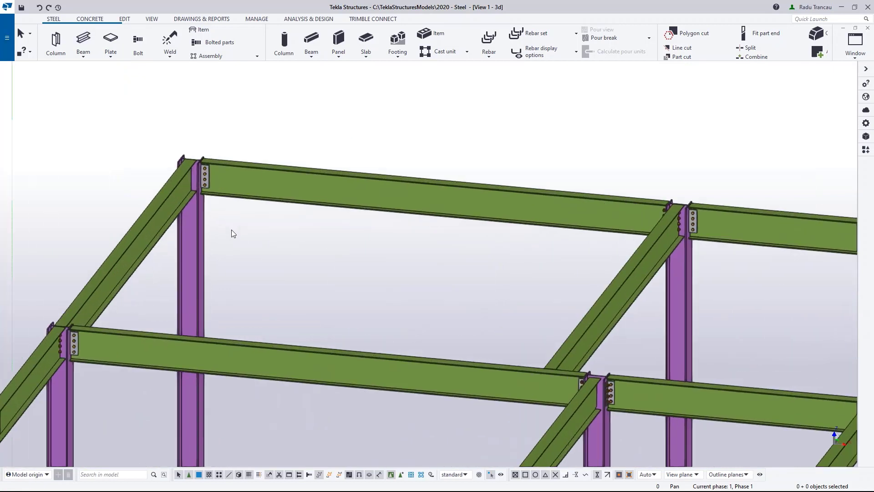
middle_drag(232, 230, 243, 264)
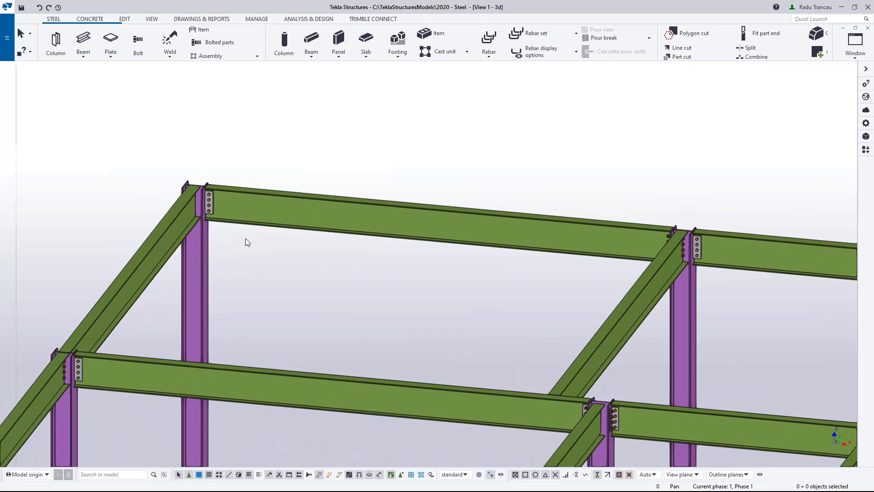
Examine the bolted corner beam-to-column connection and the hidden edges behind the roof beams with the parts shown transparently.
scroll(214, 210, up, 3)
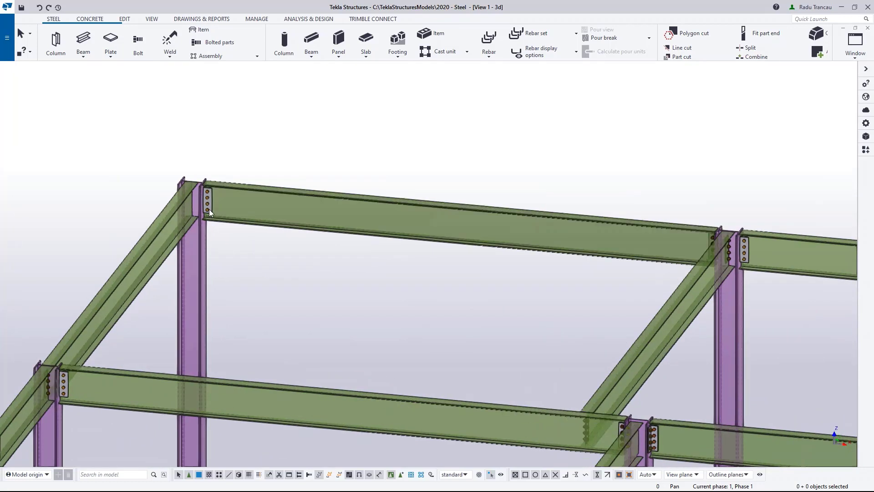
scroll(227, 212, up, 5)
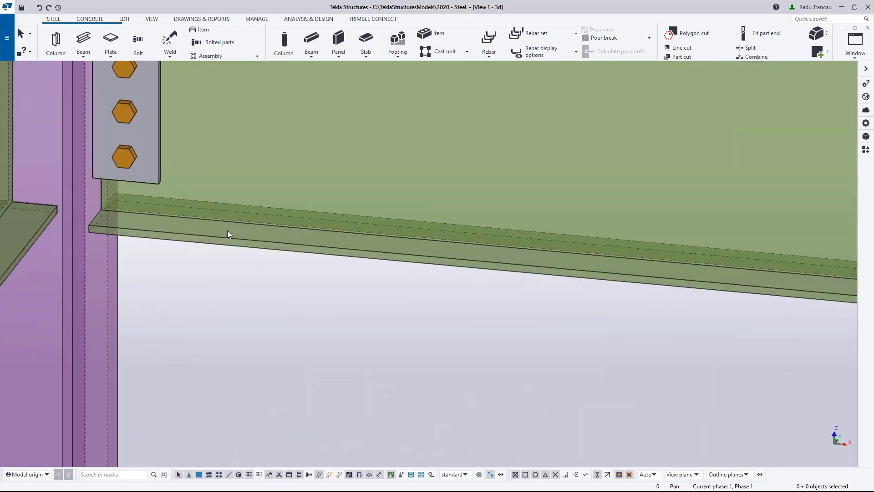
ctrl+middle_drag(239, 211, 239, 221)
scroll(239, 251, down, 3)
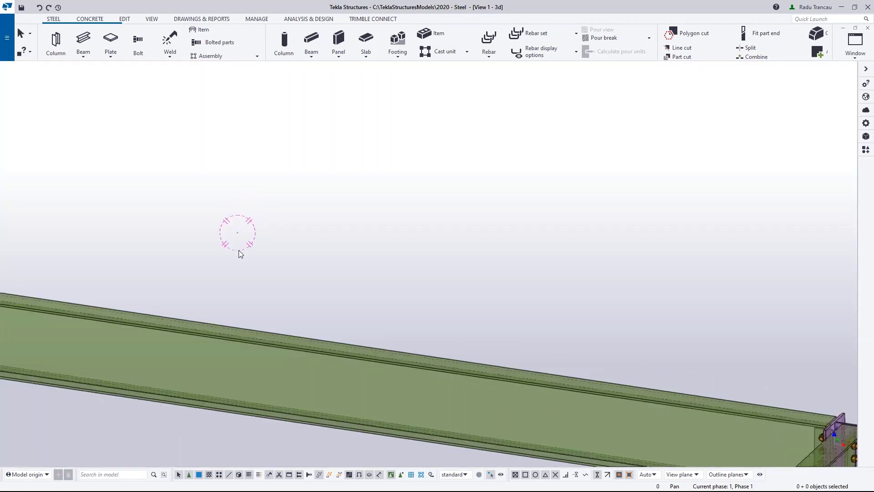
mouse_move(200, 326)
middle_down()
mouse_move(275, 308)
mouse_move(443, 299)
middle_up()
middle_drag(196, 297, 423, 305)
scroll(223, 256, up, 4)
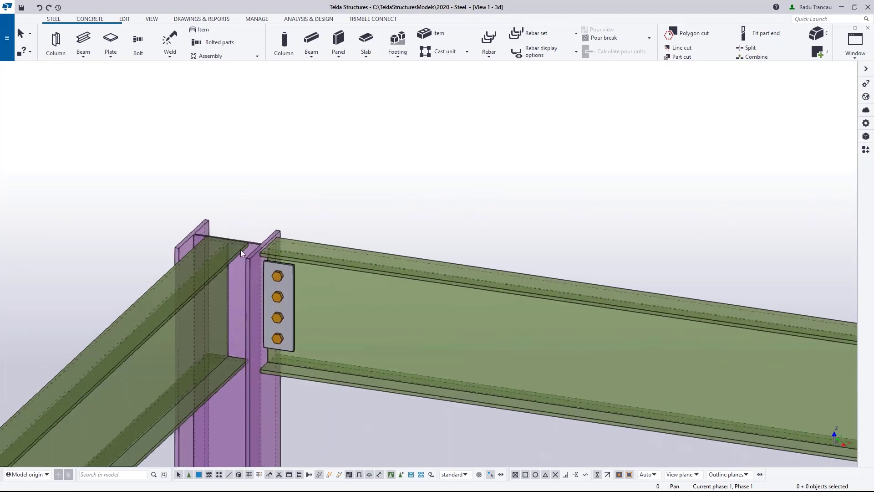
scroll(292, 244, up, 3)
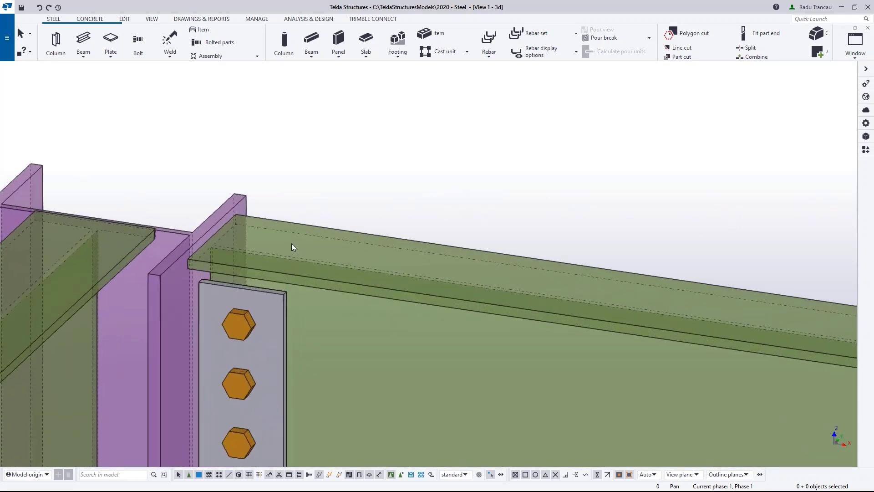
scroll(259, 234, up, 5)
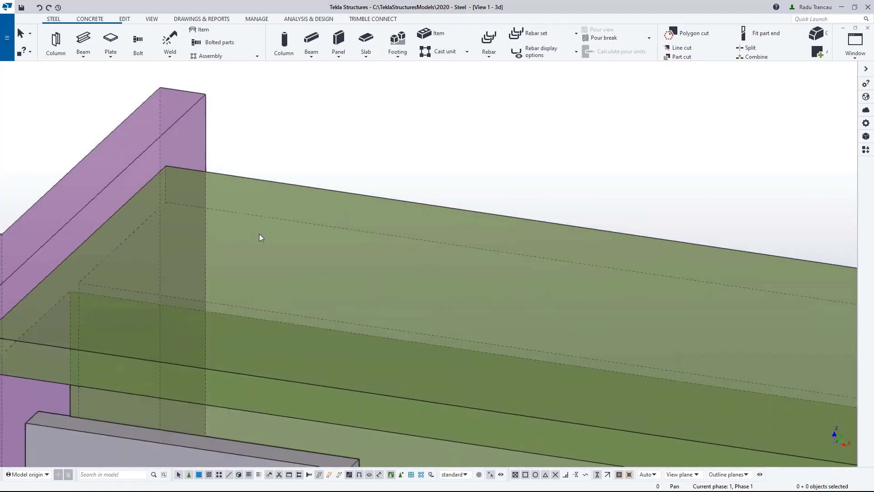
scroll(256, 232, down, 5)
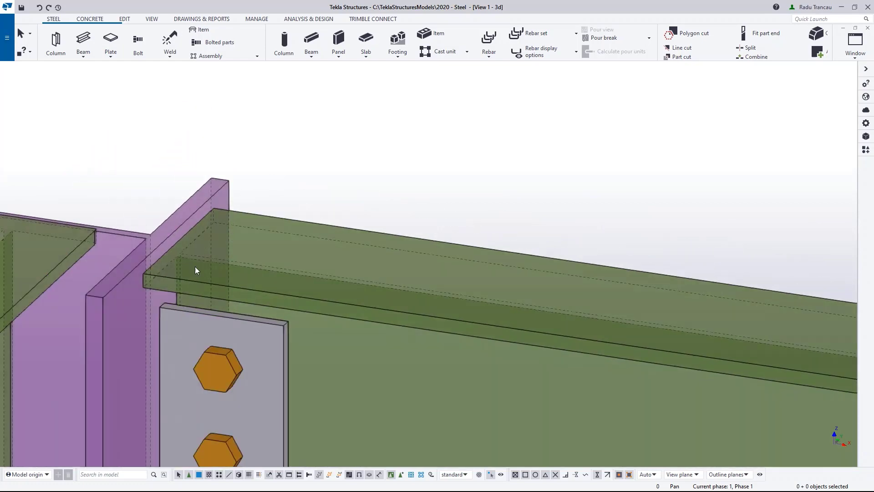
Compare the grayscale and rendered displays of the parts at the corner beam-to-column connection from a different angle.
middle_drag(191, 312, 425, 180)
middle_drag(183, 281, 455, 351)
scroll(292, 211, down, 2)
click(285, 225)
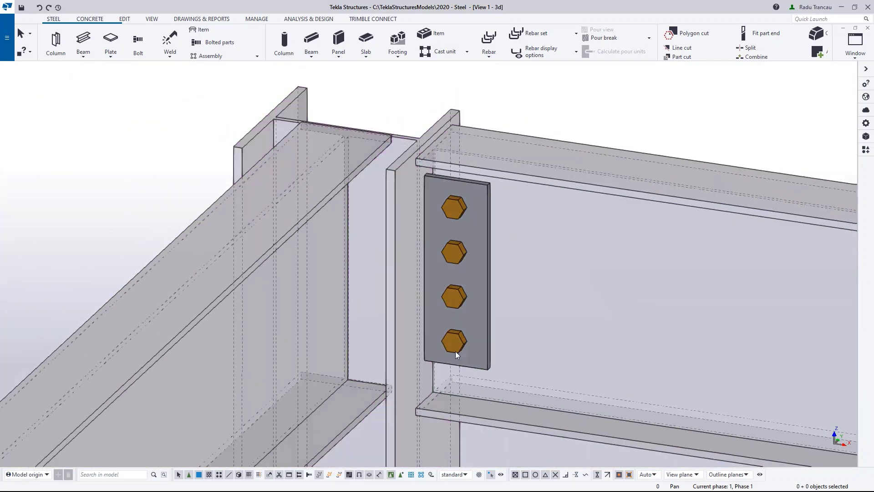
ctrl+middle_drag(475, 415, 410, 378)
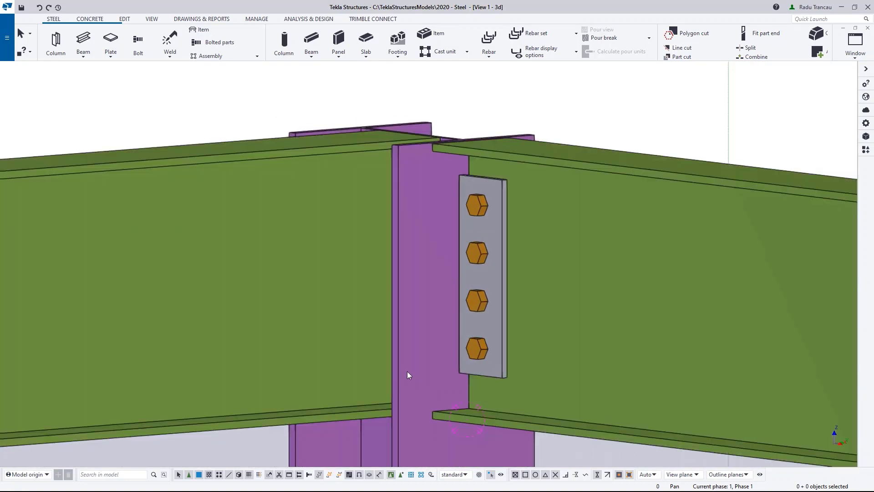
Switch the parts to wireframe representation and inspect the lower flanges of the beams at the corner connection.
key(ctrl+1)
scroll(331, 303, down, 3)
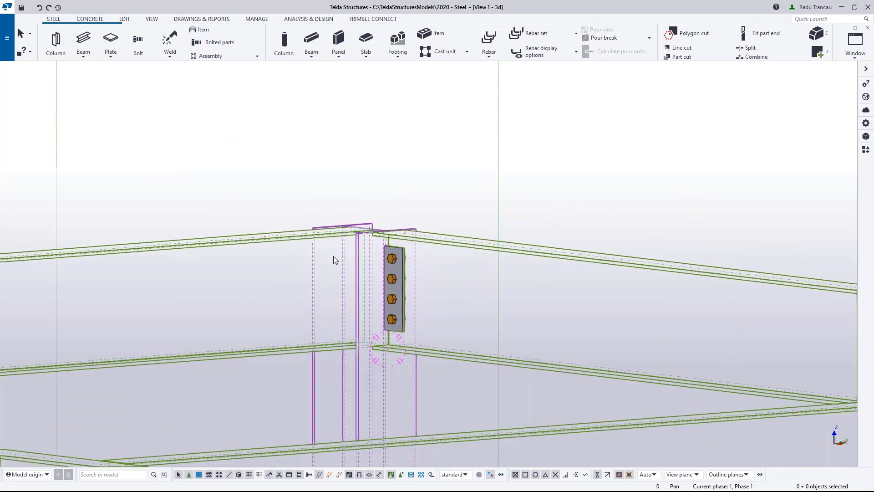
scroll(337, 258, up, 2)
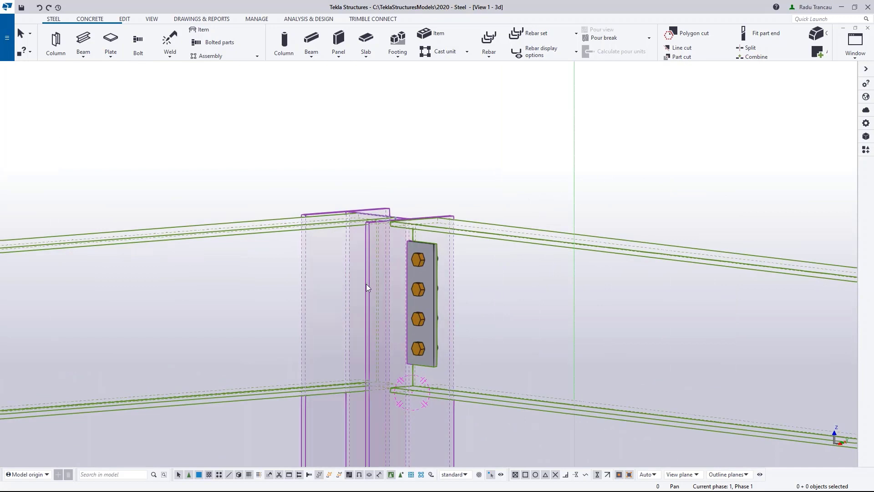
ctrl+middle_drag(302, 236, 315, 241)
scroll(300, 381, up, 8)
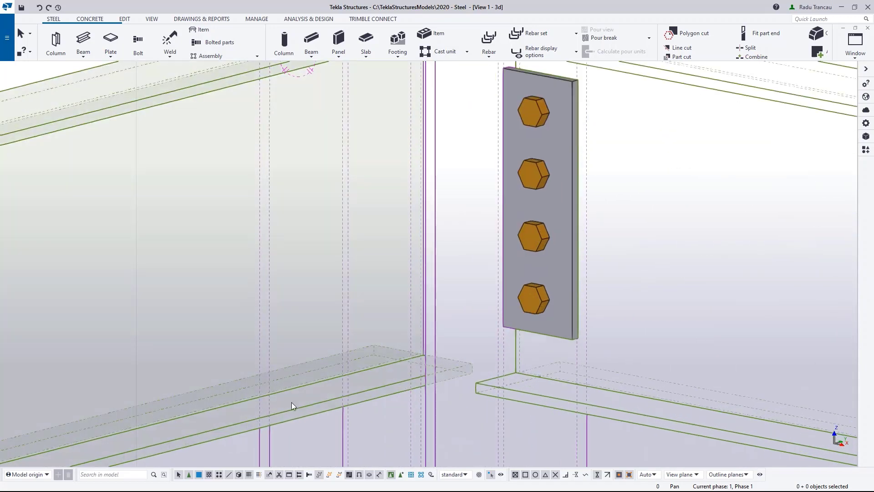
middle_drag(291, 403, 335, 390)
Start the steel Beam command and examine the snap points along the corner column's visible and hidden edges.
click(82, 41)
scroll(277, 182, up, 5)
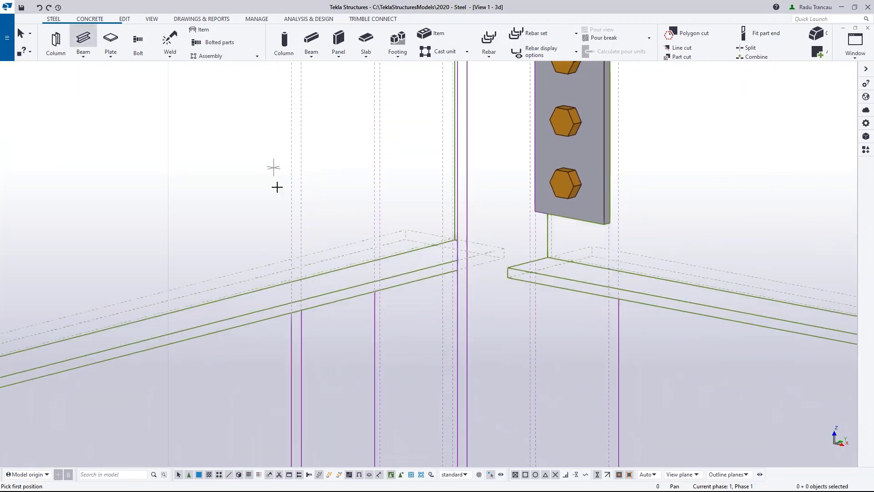
scroll(286, 266, up, 2)
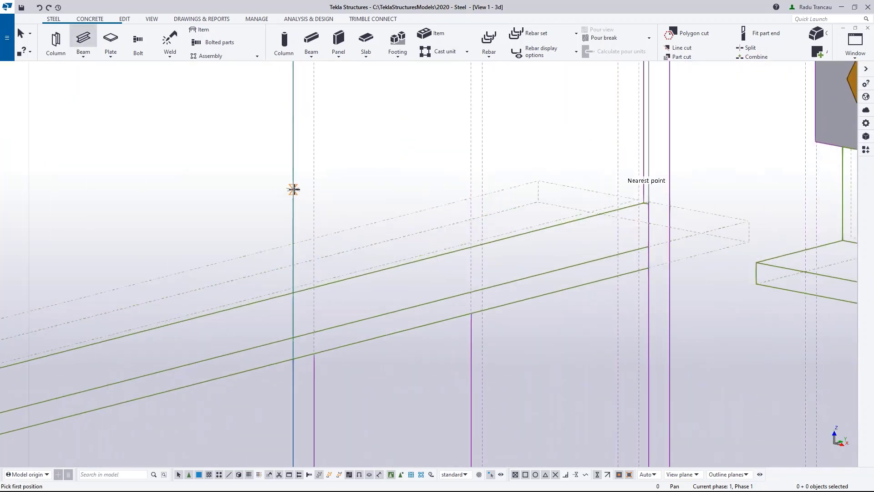
scroll(292, 200, down, 2)
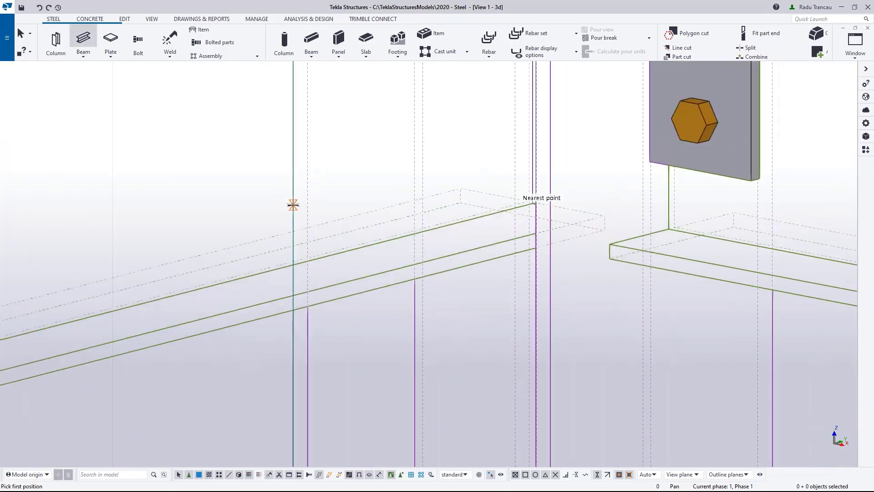
scroll(293, 206, down, 2)
scroll(292, 207, down, 2)
scroll(292, 211, down, 1)
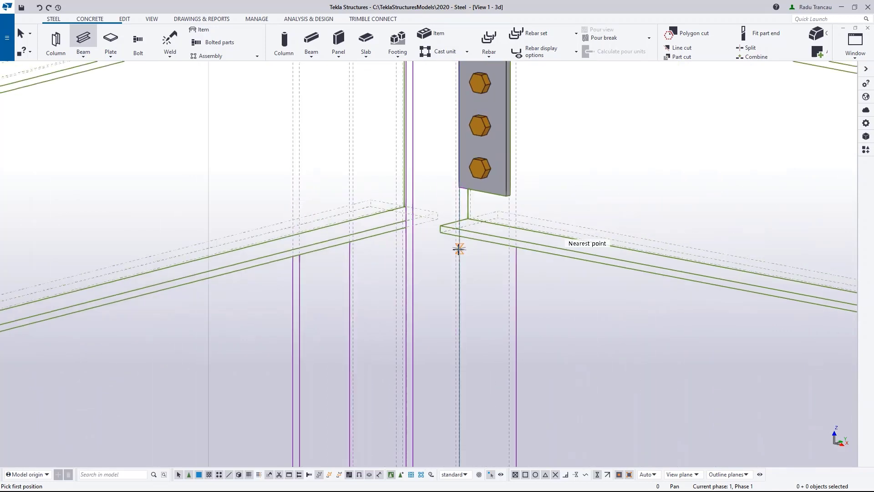
middle_drag(355, 264, 335, 329)
scroll(328, 315, down, 1)
ctrl+middle_drag(285, 172, 297, 184)
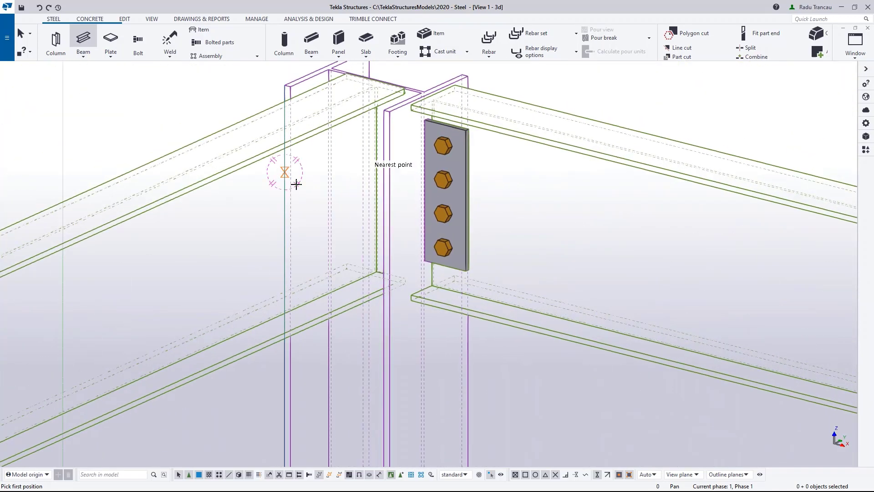
scroll(304, 117, up, 2)
scroll(301, 115, up, 3)
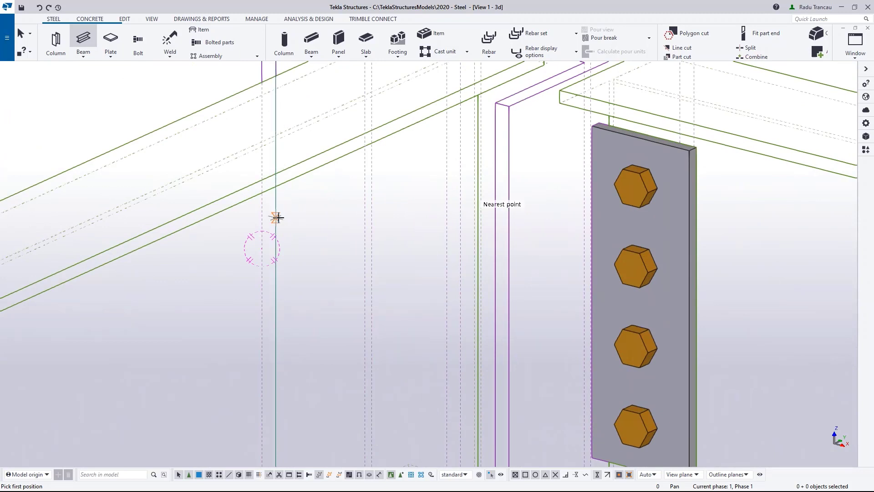
scroll(277, 219, down, 5)
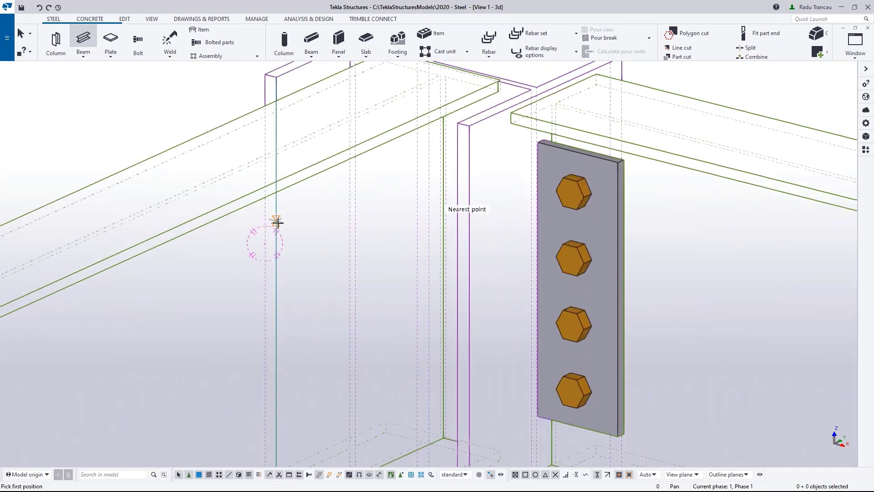
Check the snap points along the adjoining roof beam's lower flange edges and leave the Beam command without placing anything.
middle_drag(293, 346, 189, 258)
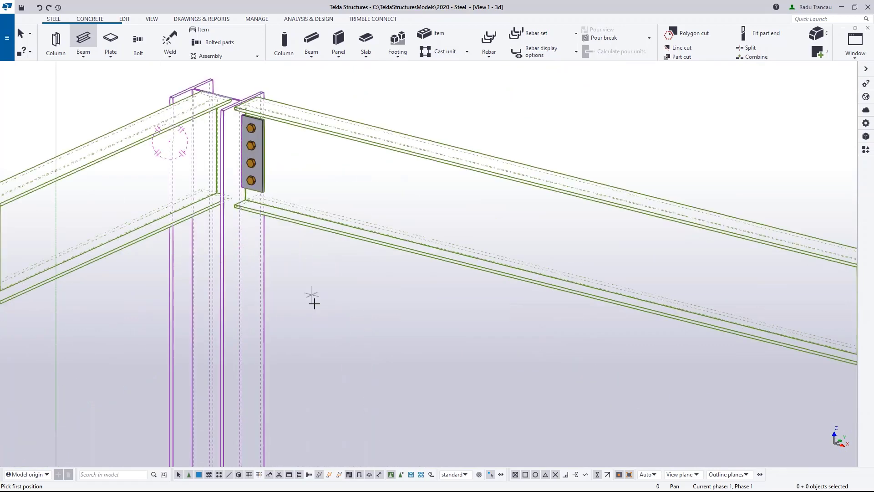
middle_drag(313, 302, 309, 309)
scroll(258, 191, up, 5)
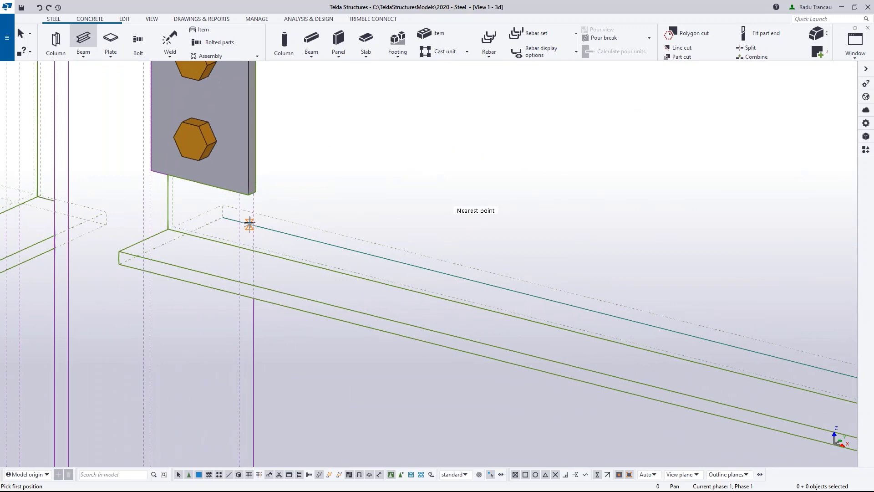
scroll(249, 223, down, 8)
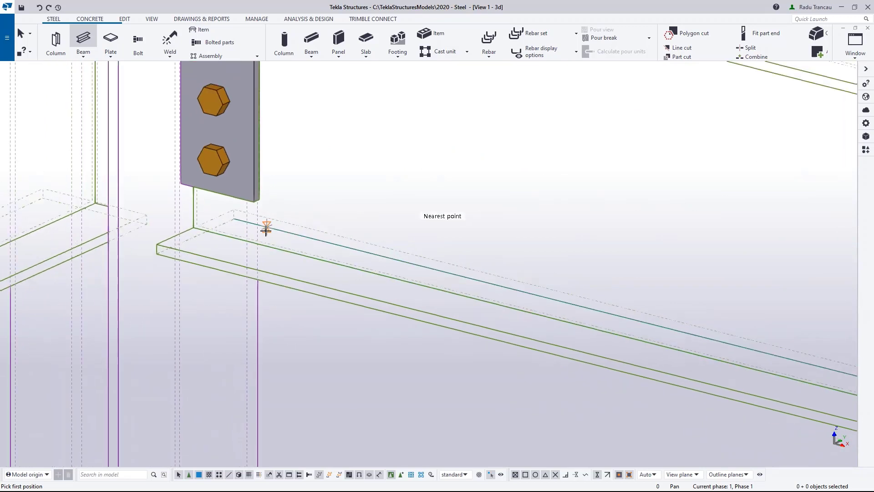
scroll(314, 210, down, 4)
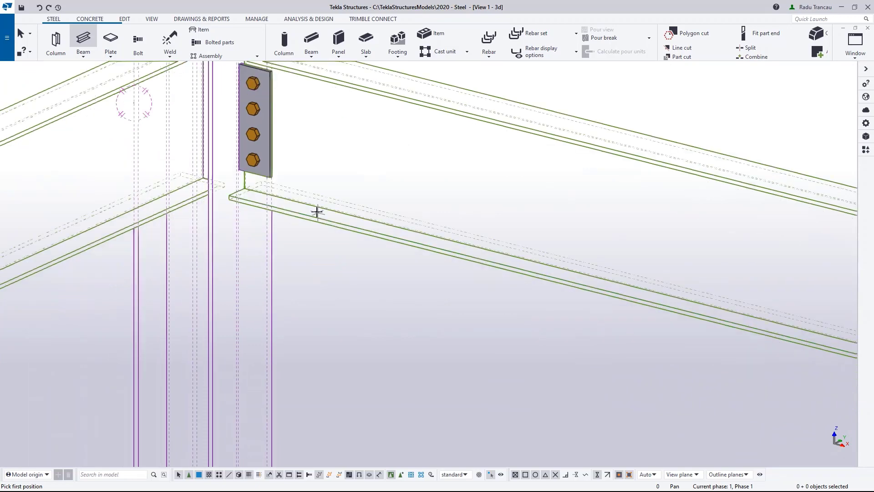
scroll(315, 205, down, 5)
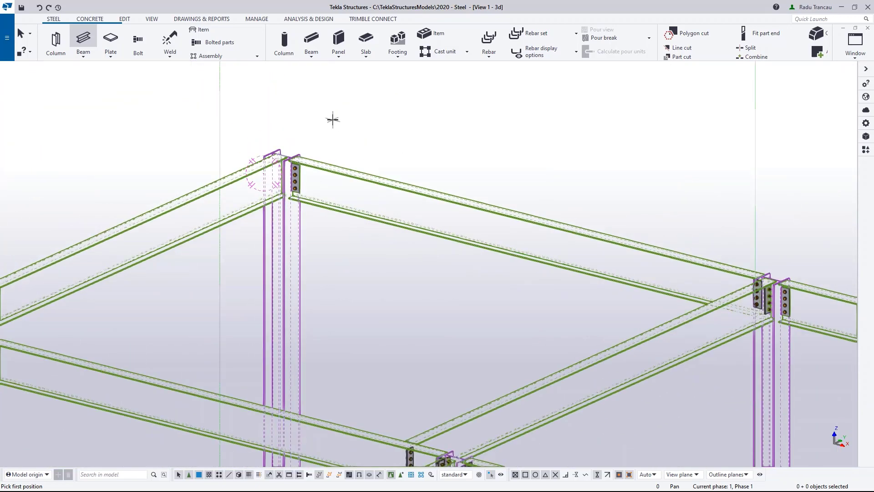
right_click(336, 123)
click(347, 129)
Create a steel beam across the end bay, picking its endpoints on the bottom flange edges of the two transverse roof beams.
click(84, 40)
scroll(199, 226, up, 10)
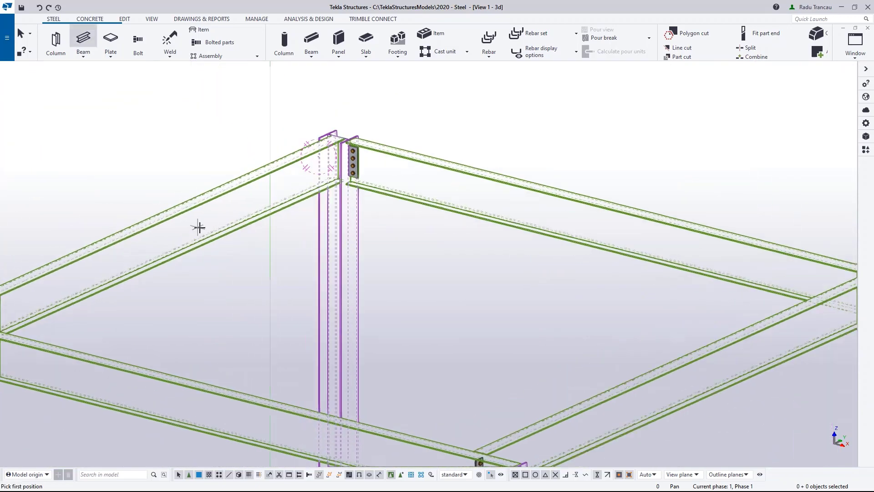
scroll(144, 267, up, 4)
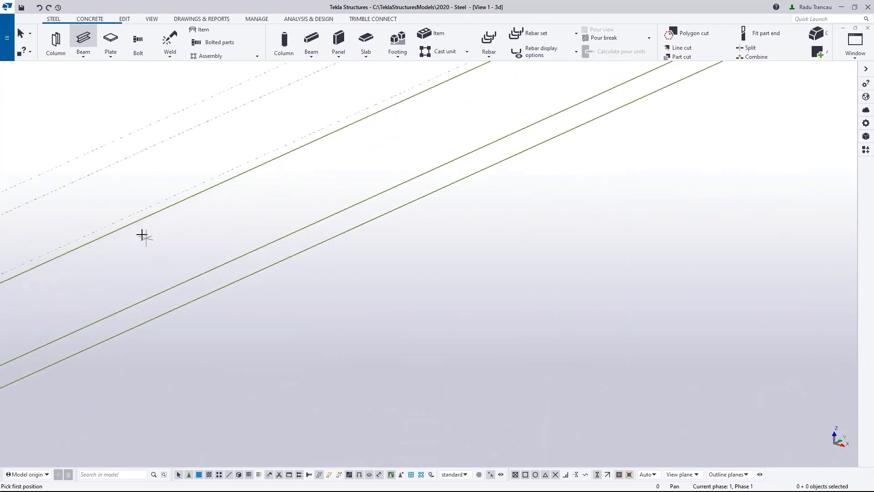
click(132, 220)
scroll(174, 217, down, 2)
scroll(367, 336, down, 5)
scroll(390, 306, up, 8)
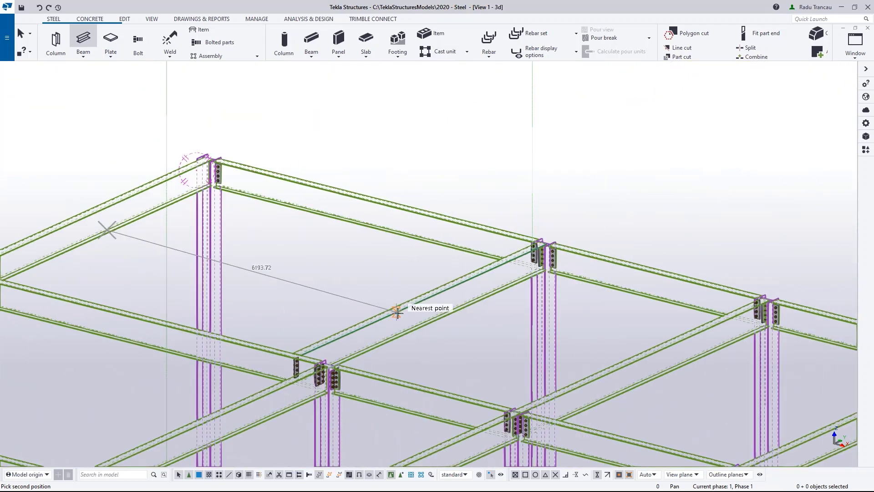
scroll(403, 310, up, 5)
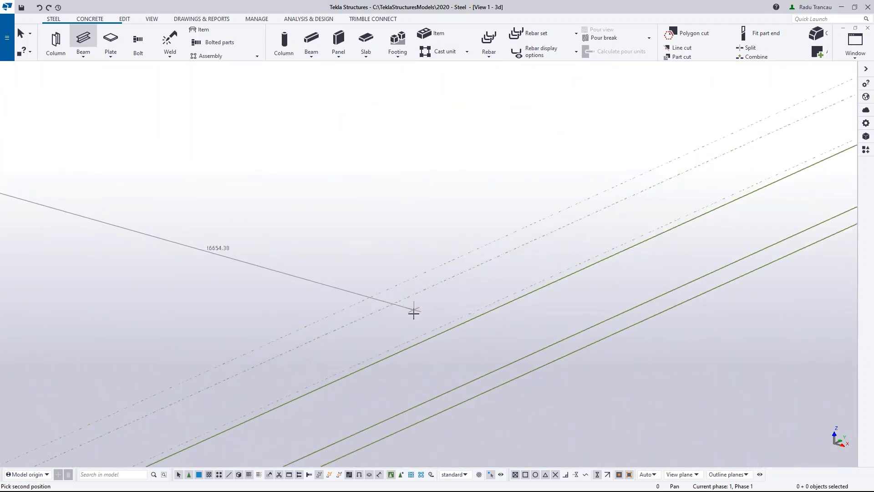
click(514, 291)
scroll(384, 366, down, 3)
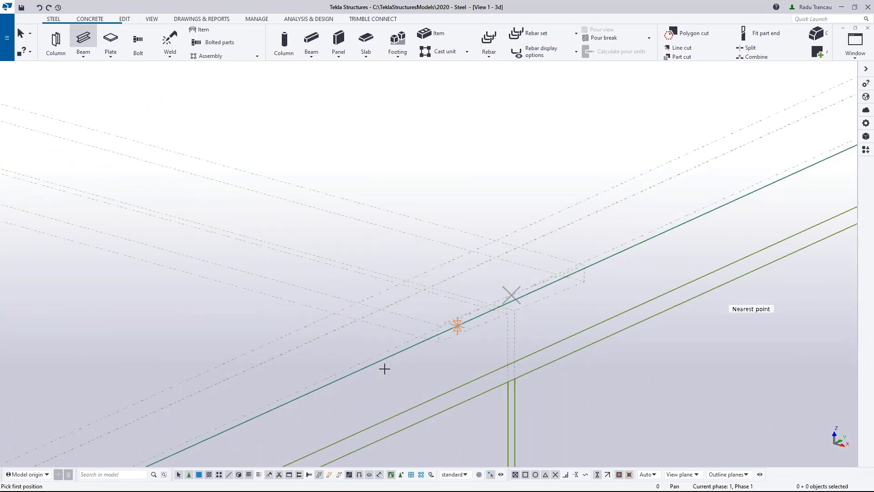
right_click(436, 181)
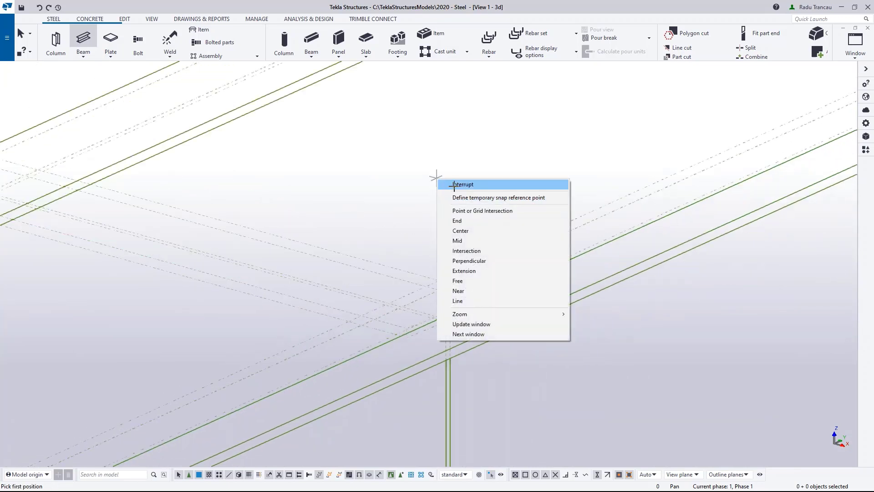
click(448, 184)
Examine how the ends of the new intermediate beam sit against the two transverse roof beams.
scroll(422, 306, down, 2)
scroll(422, 306, down, 5)
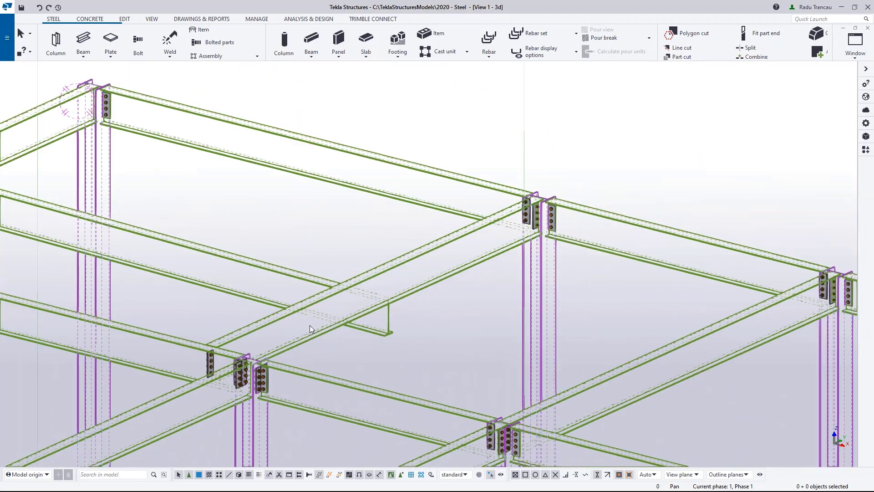
middle_drag(468, 318, 431, 317)
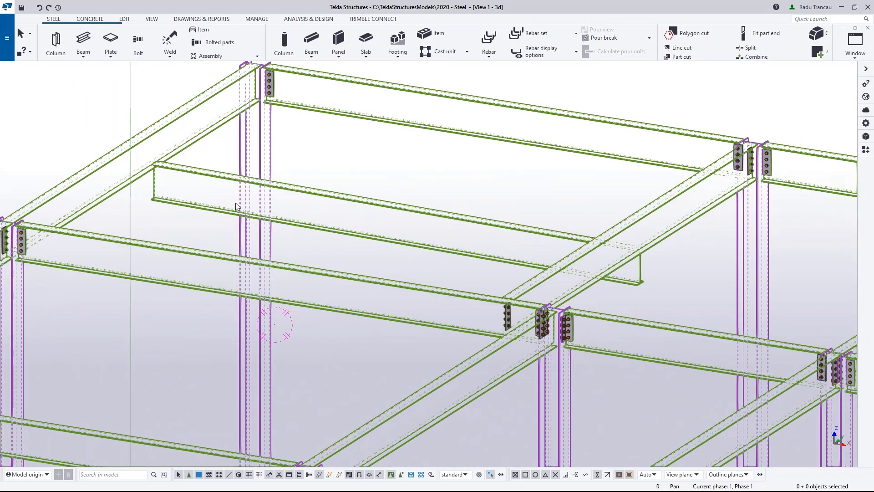
scroll(162, 162, up, 3)
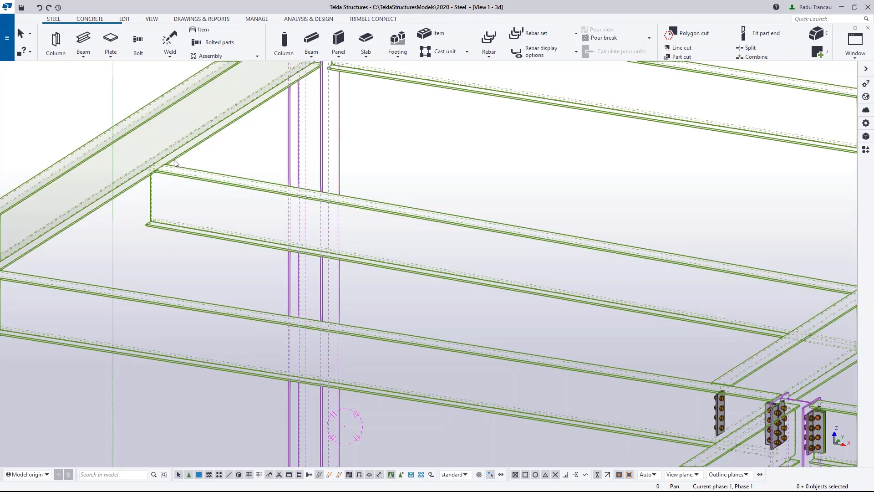
scroll(179, 171, down, 3)
scroll(165, 190, down, 1)
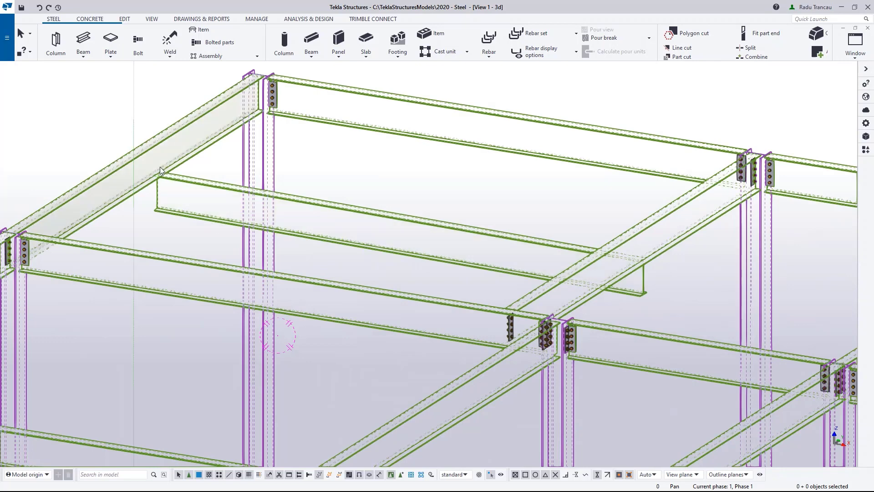
scroll(163, 175, up, 3)
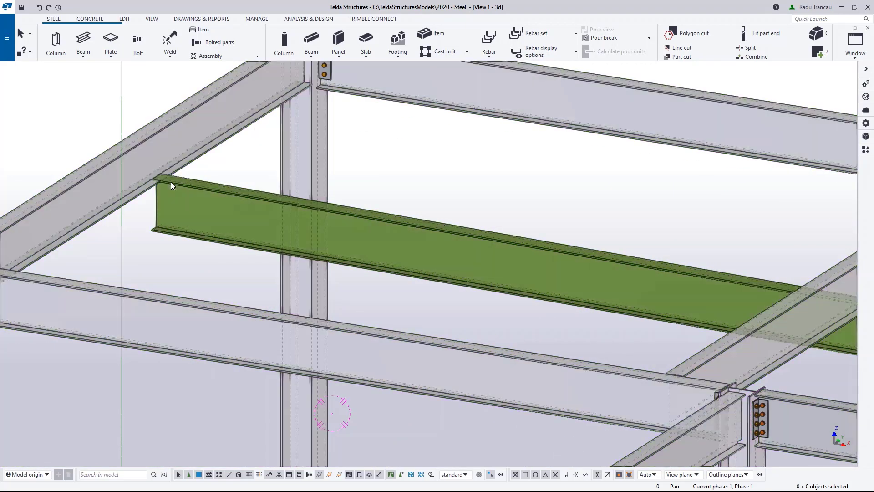
Examine the new intermediate beam's end at the transverse roof beam, and the beam's place in the whole steel frame.
scroll(171, 181, up, 4)
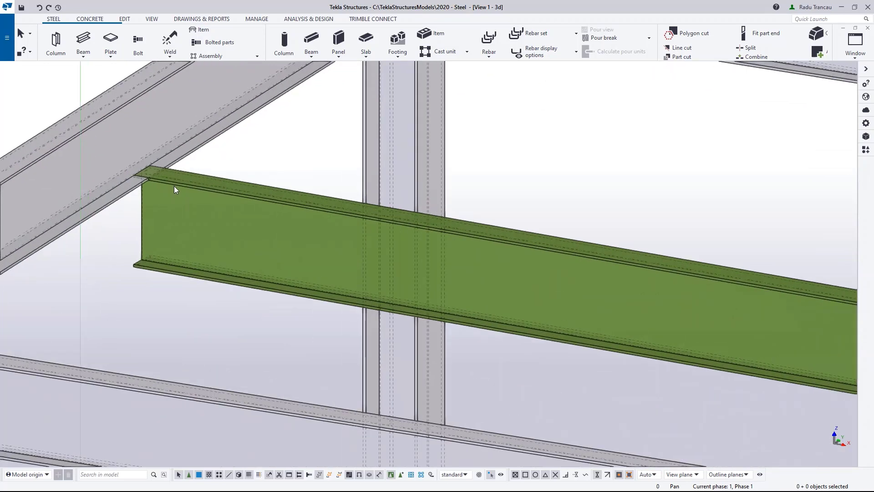
scroll(172, 182, down, 6)
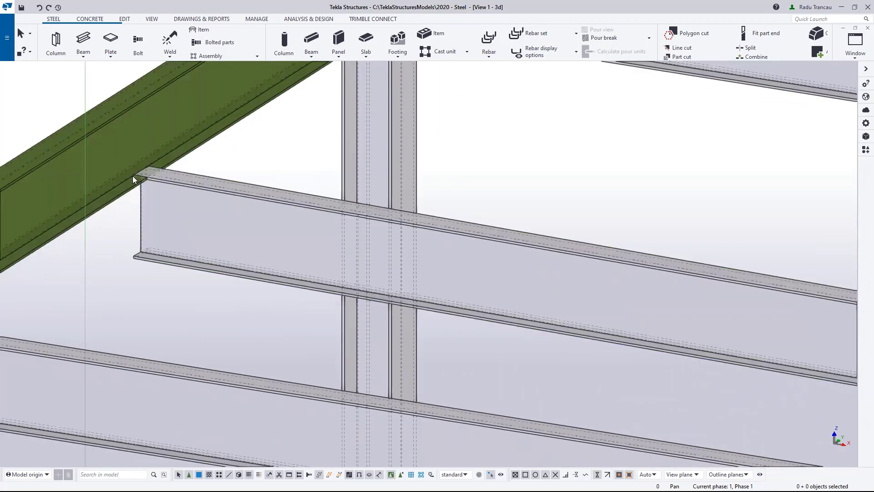
scroll(185, 210, down, 2)
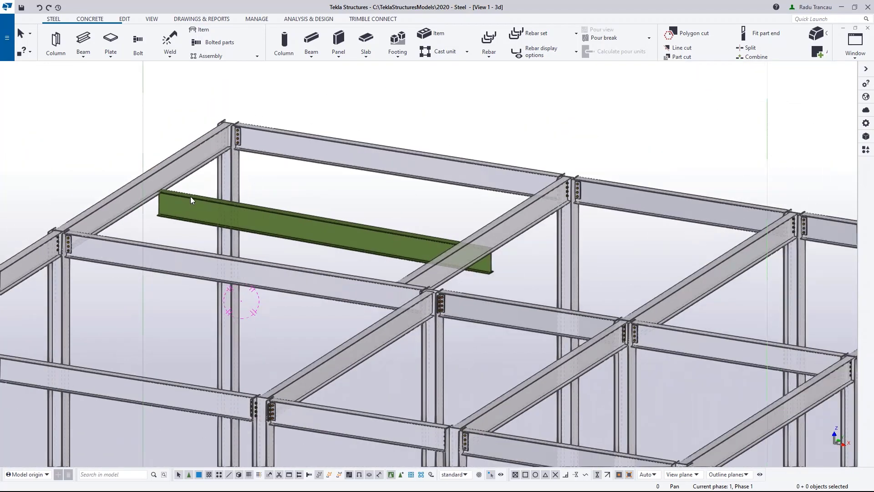
scroll(190, 195, down, 2)
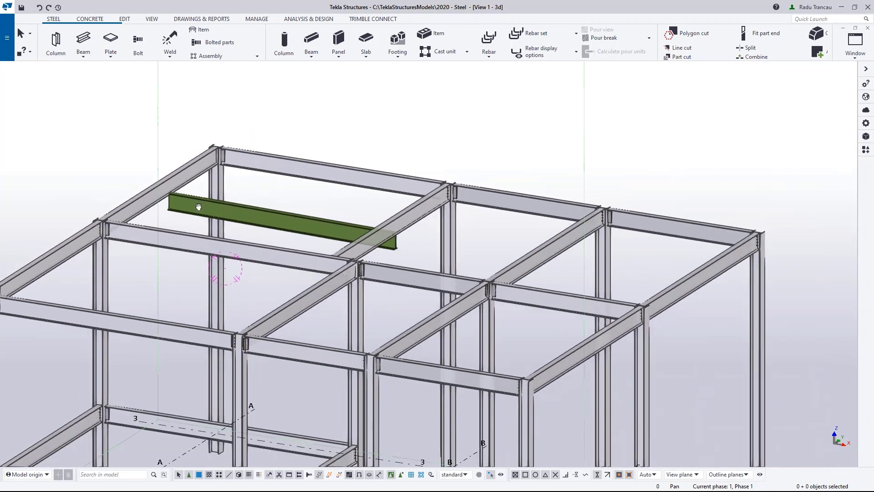
ctrl+middle_drag(199, 207, 171, 211)
middle_drag(313, 299, 313, 257)
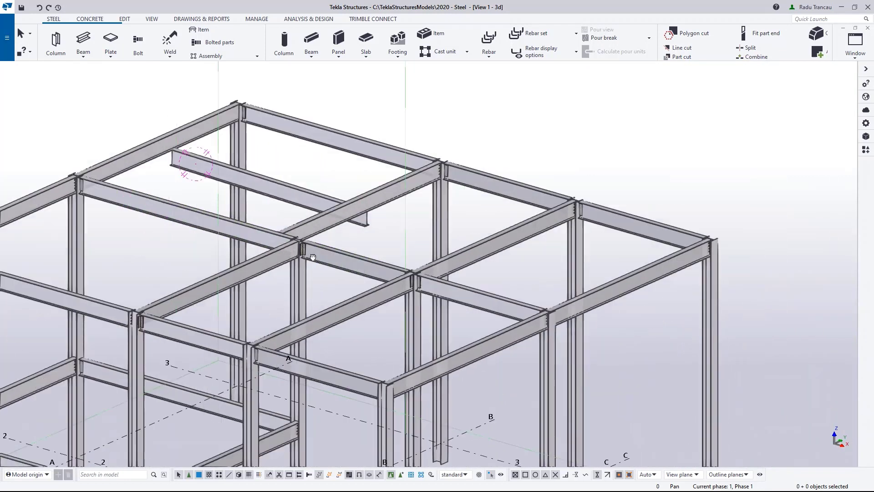
scroll(303, 252, down, 2)
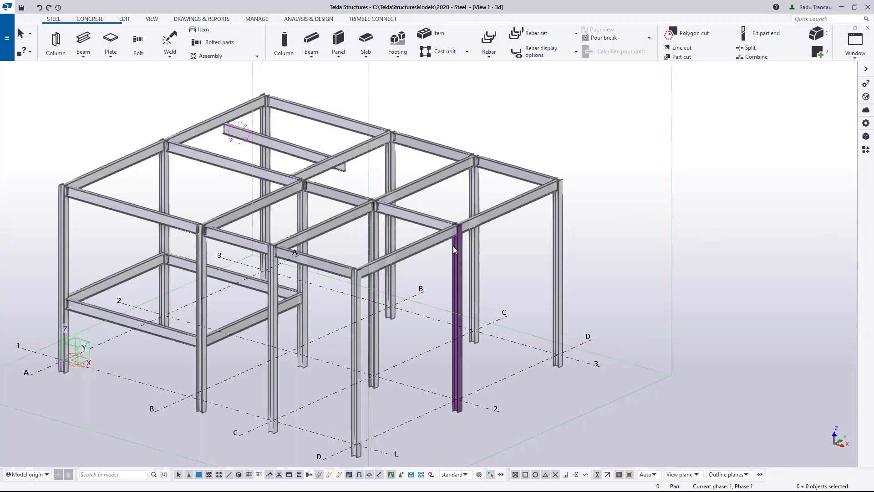
middle_drag(453, 248, 384, 214)
scroll(385, 214, up, 1)
scroll(385, 214, down, 1)
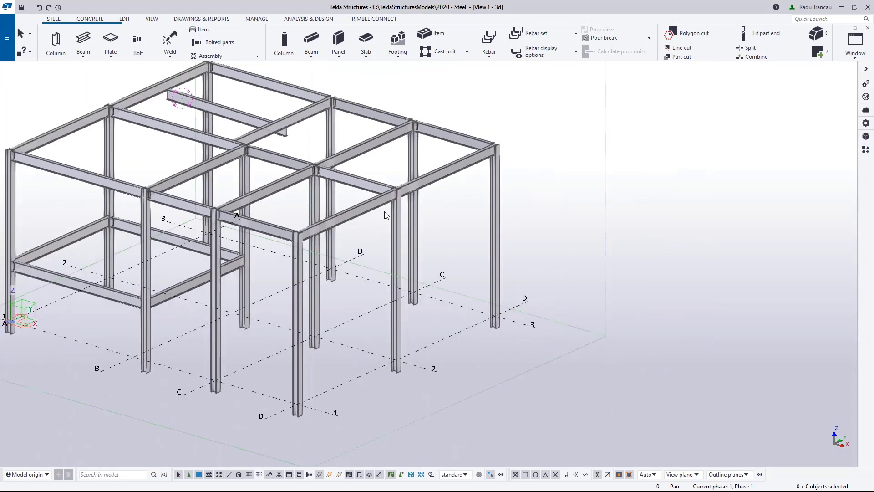
scroll(385, 214, down, 1)
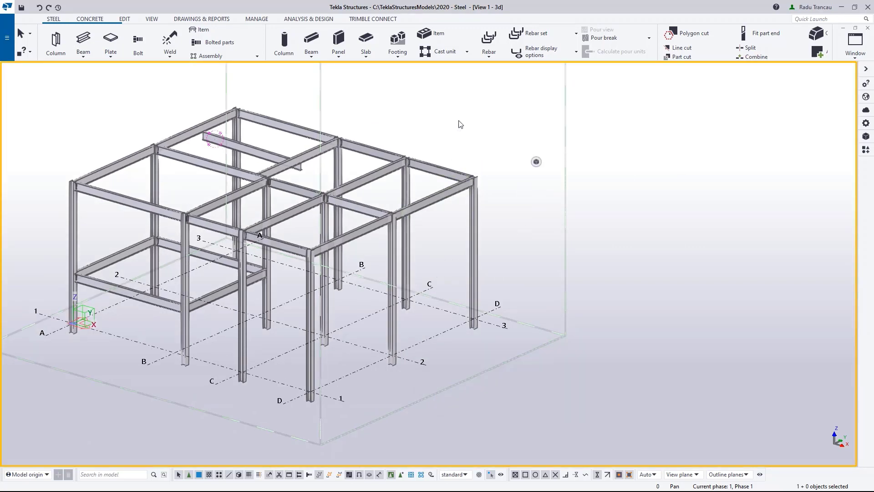
Show the model parts fully rendered in the 3D view and open the point cloud settings with the whole frame in view.
key(ctrl+4)
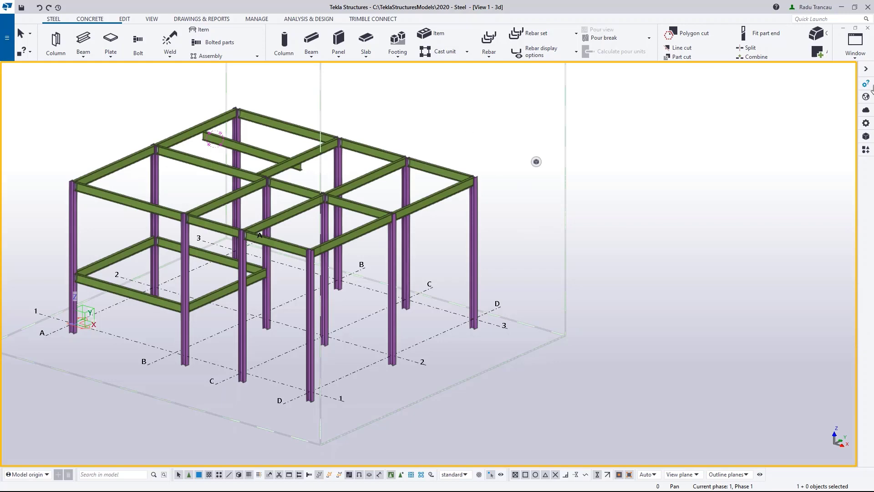
click(864, 111)
middle_drag(295, 212, 401, 209)
scroll(407, 175, down, 3)
scroll(313, 170, up, 5)
scroll(312, 172, down, 2)
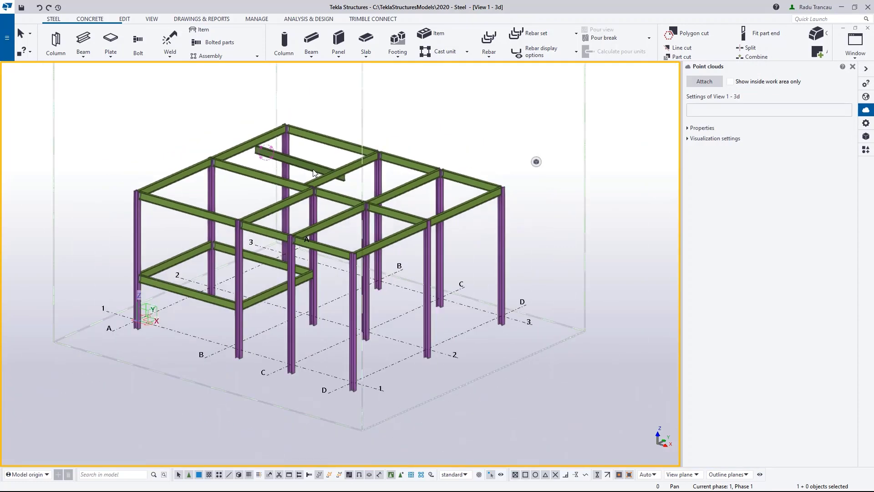
scroll(315, 187, down, 2)
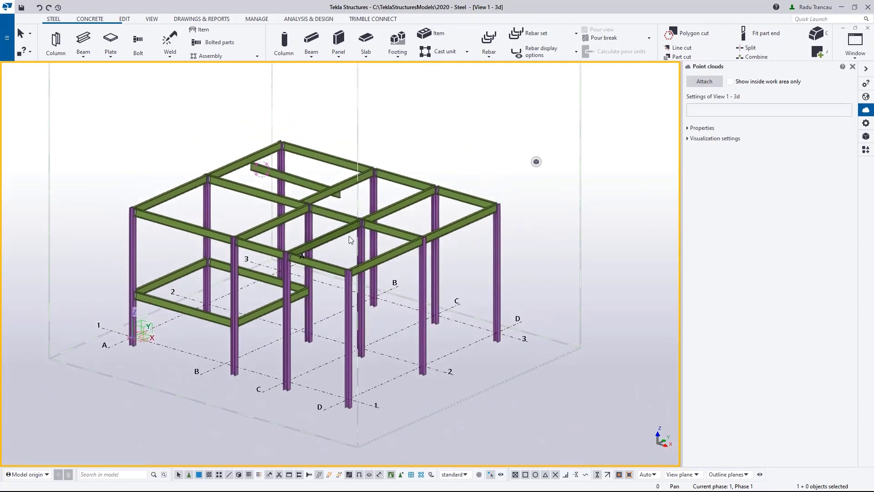
middle_drag(324, 217, 312, 225)
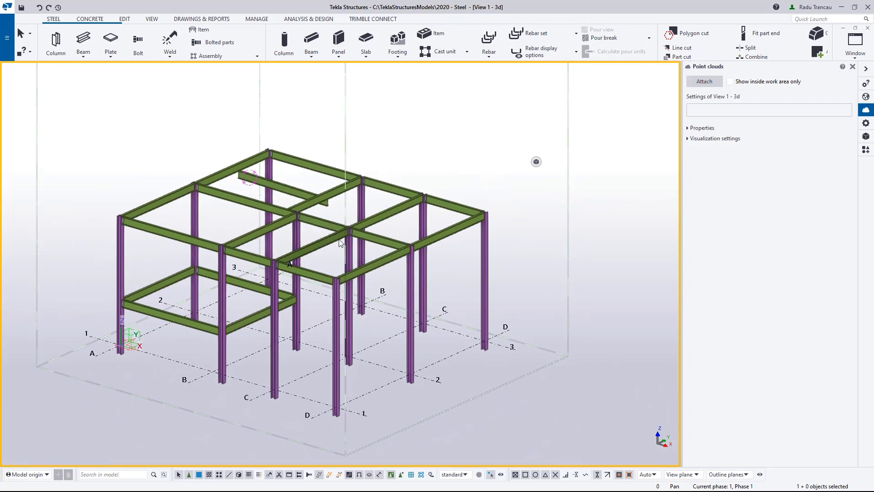
middle_drag(385, 249, 350, 246)
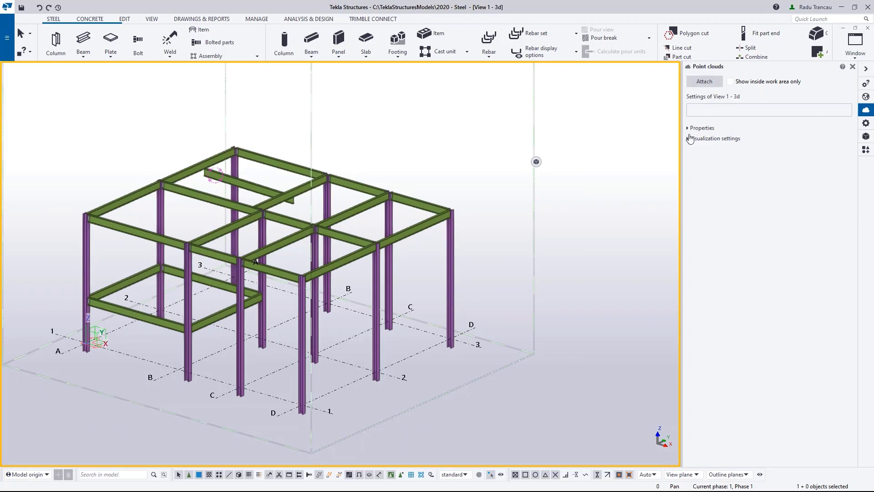
middle_drag(345, 311, 371, 279)
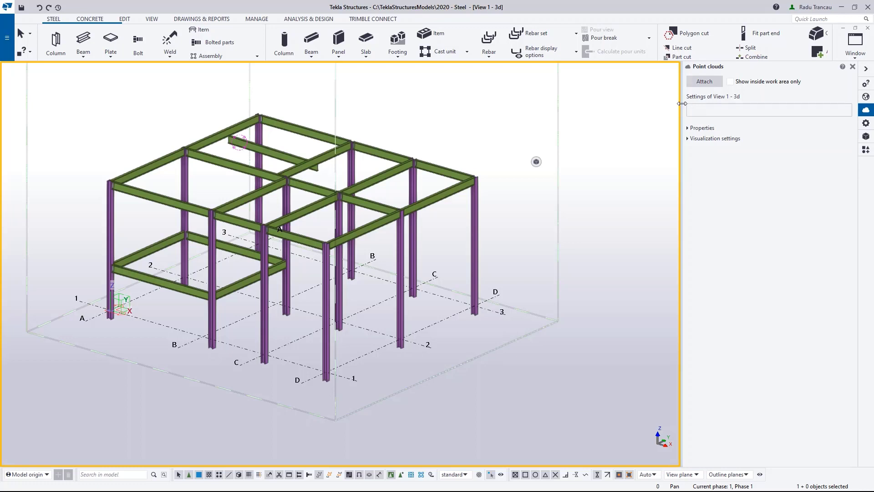
Attach the Construsoft_piping.e57 point cloud at the model origin with scale 1.00 and show it in the 3D view.
click(706, 82)
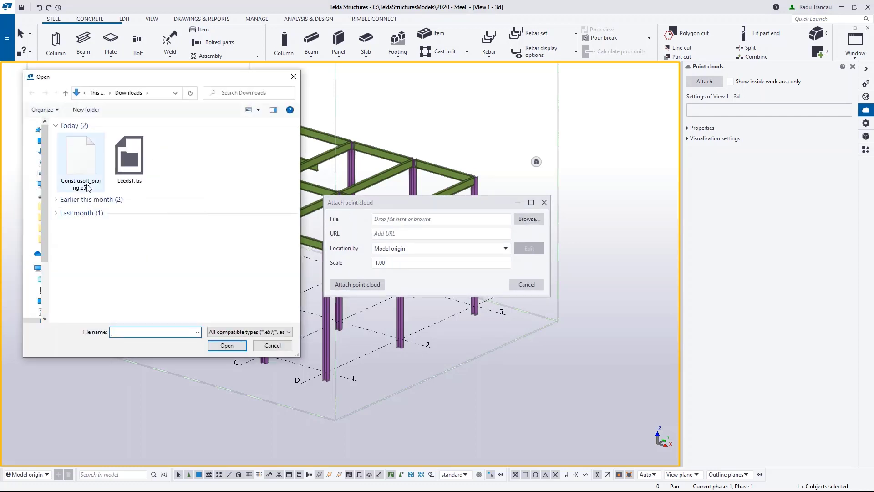
click(88, 163)
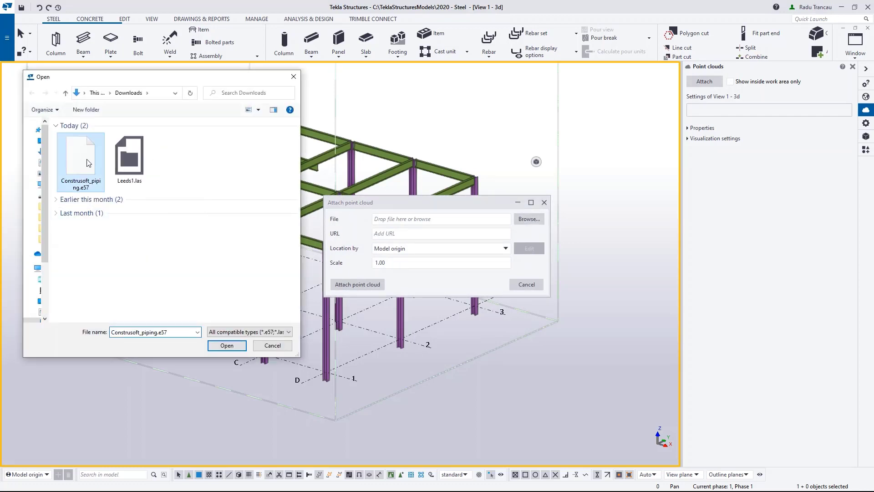
click(227, 346)
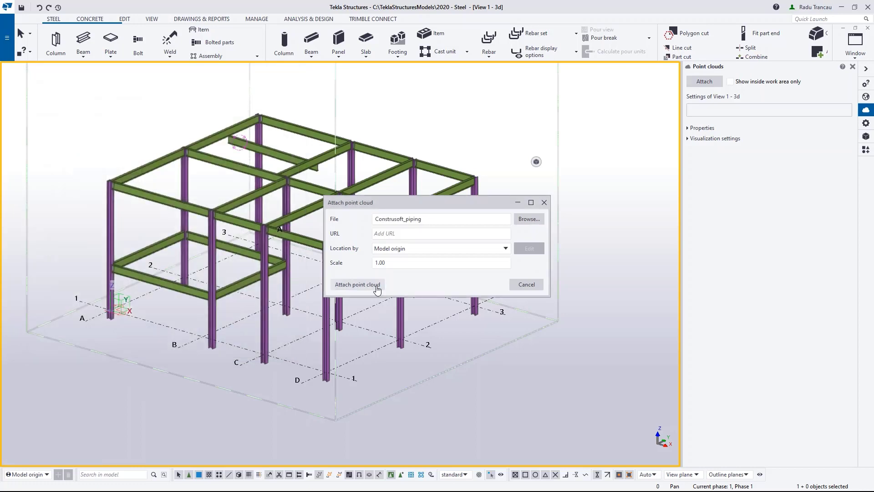
click(368, 284)
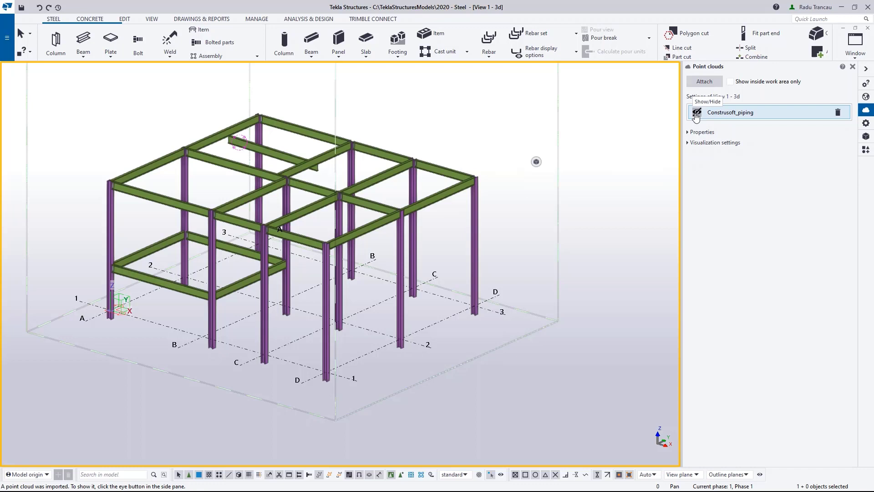
click(696, 113)
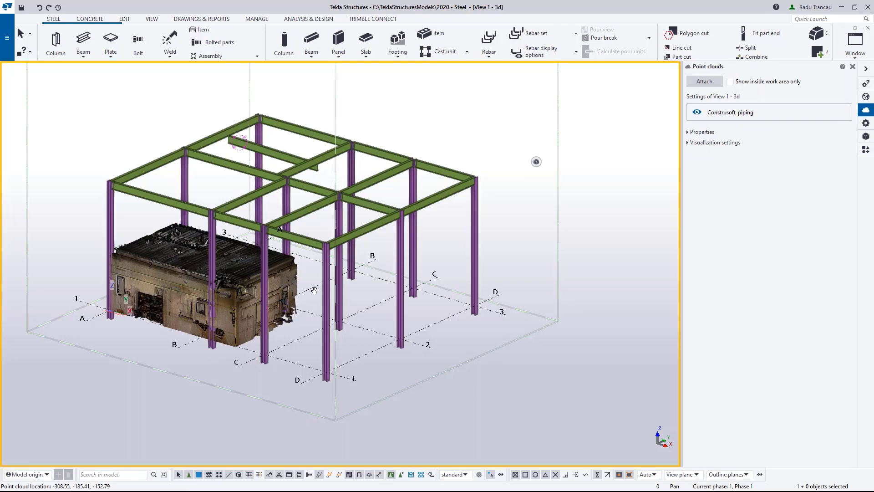
Examine the scanned building's walls and roof and its position relative to the steel columns and grid lines.
scroll(257, 311, up, 5)
scroll(290, 315, down, 2)
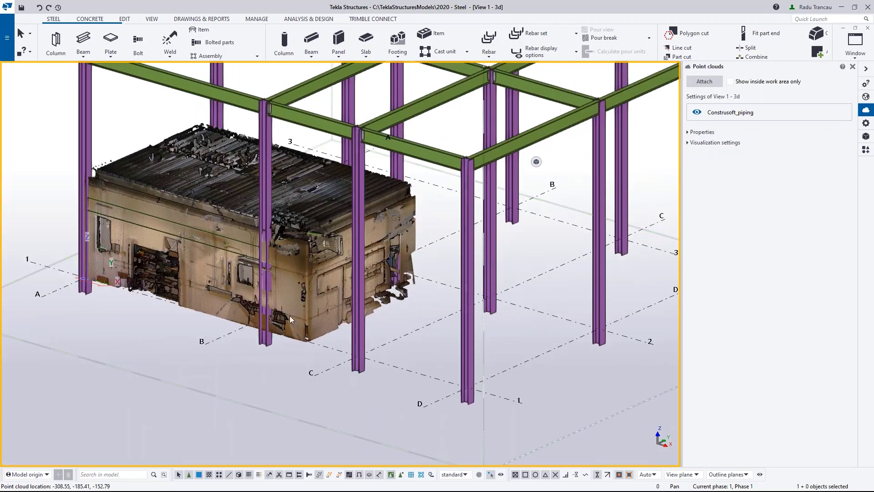
scroll(286, 362, up, 4)
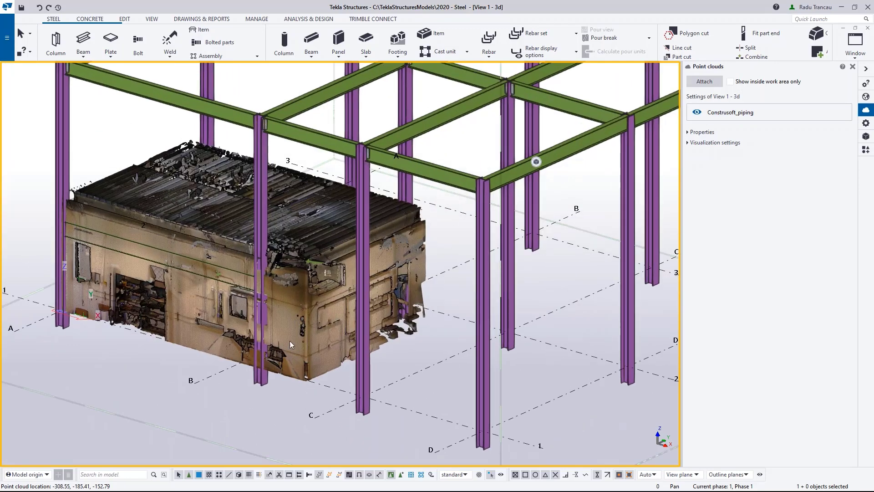
scroll(291, 342, down, 2)
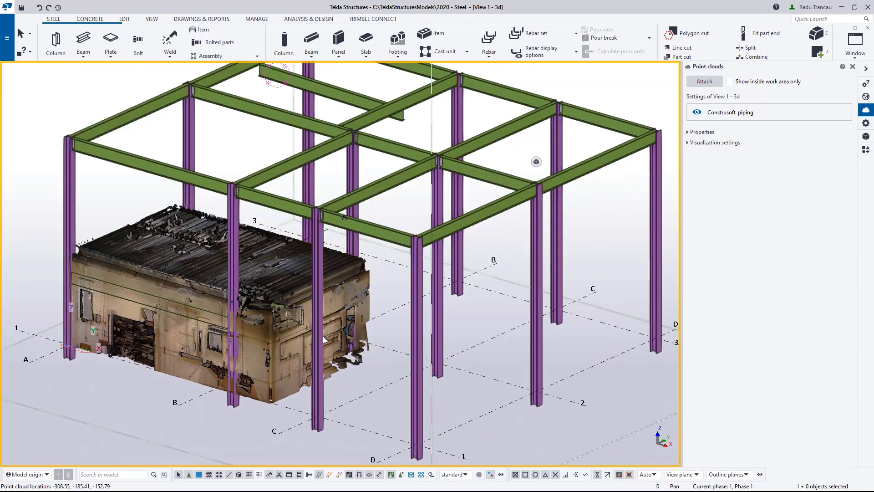
middle_drag(271, 334, 421, 333)
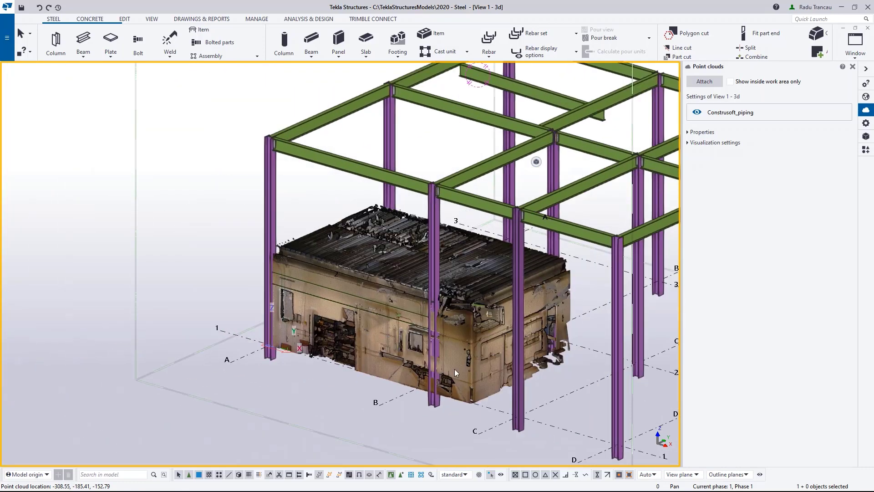
scroll(454, 370, down, 3)
scroll(441, 285, up, 5)
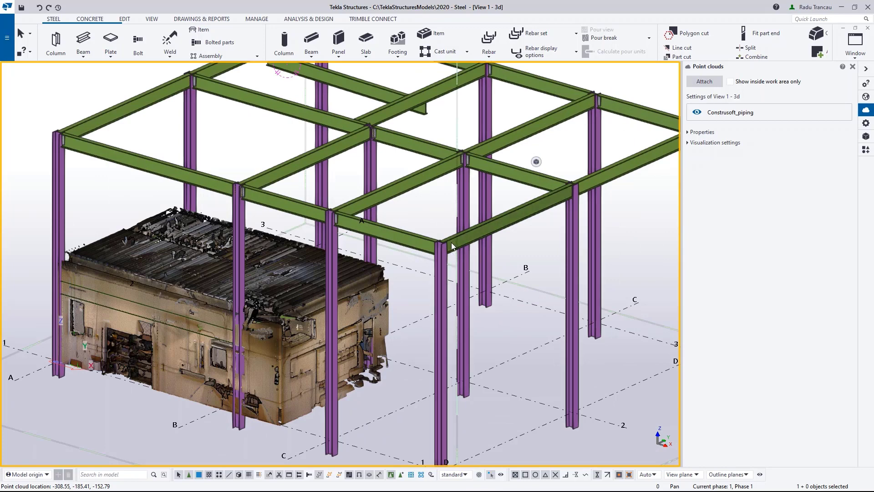
scroll(448, 246, up, 3)
ctrl+middle_drag(428, 250, 362, 229)
middle_drag(445, 360, 451, 301)
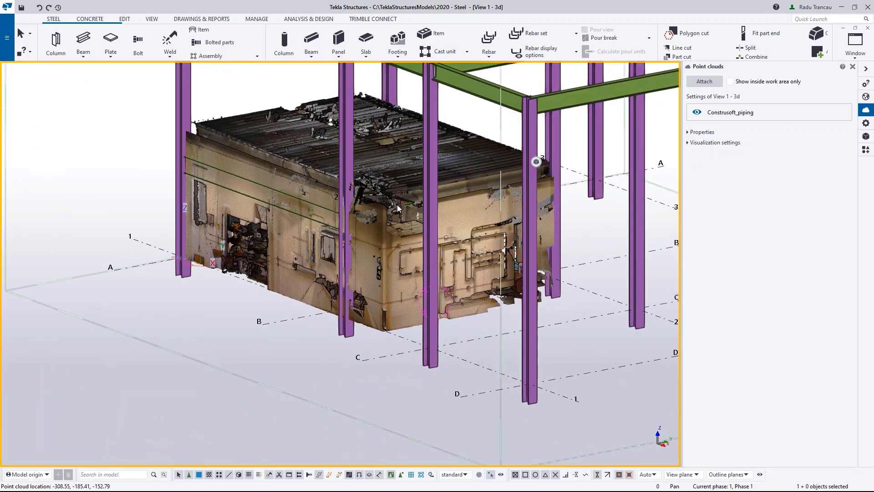
Select the Construsoft_piping point cloud and expand its properties and visualization settings.
click(729, 116)
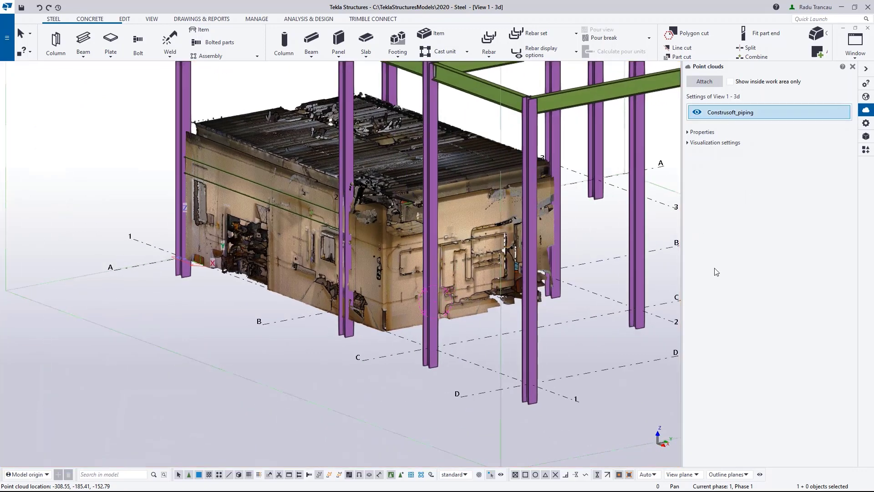
click(690, 132)
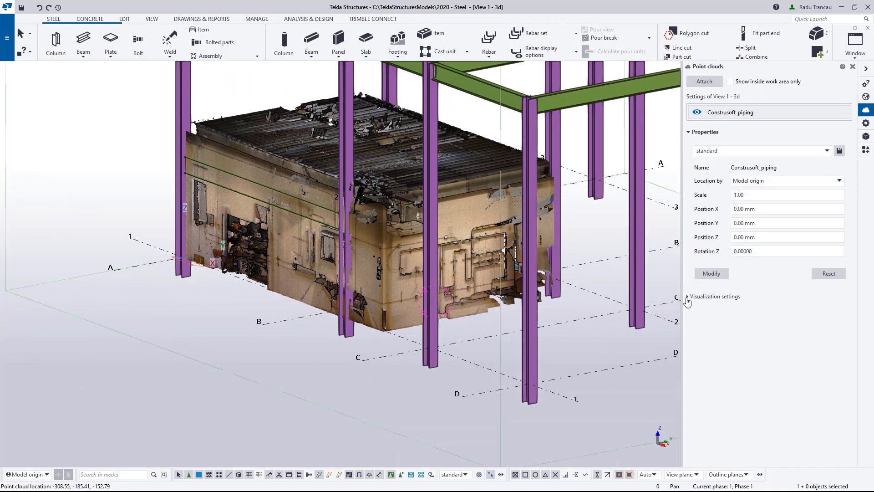
click(687, 298)
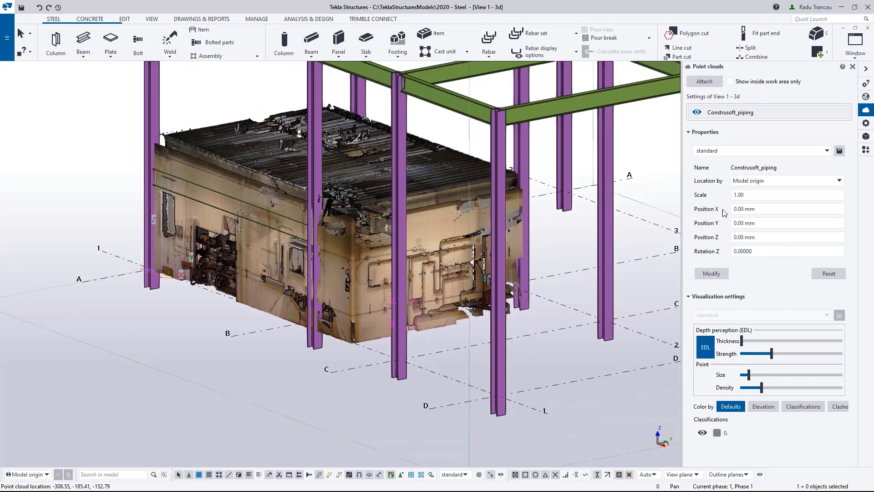
Move the point cloud by setting its Position X to 2500 mm, apply the change, and view it from another angle.
click(759, 209)
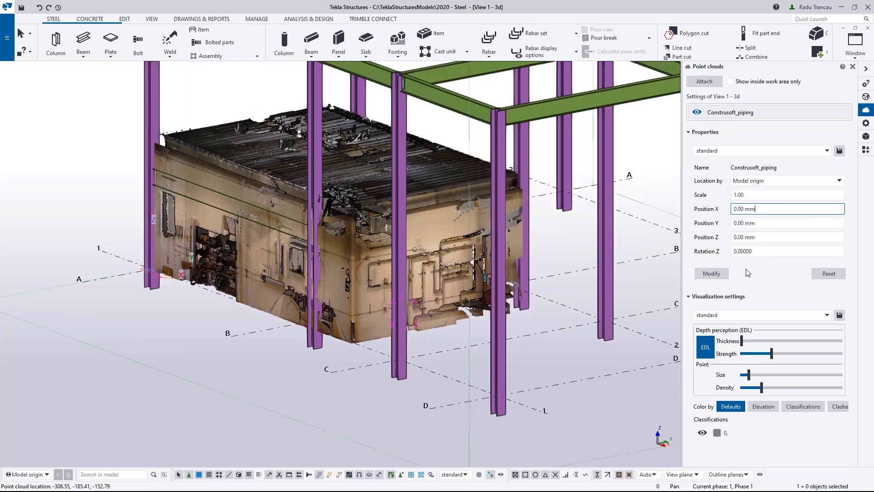
triple_click(769, 211)
text(2500)
click(712, 273)
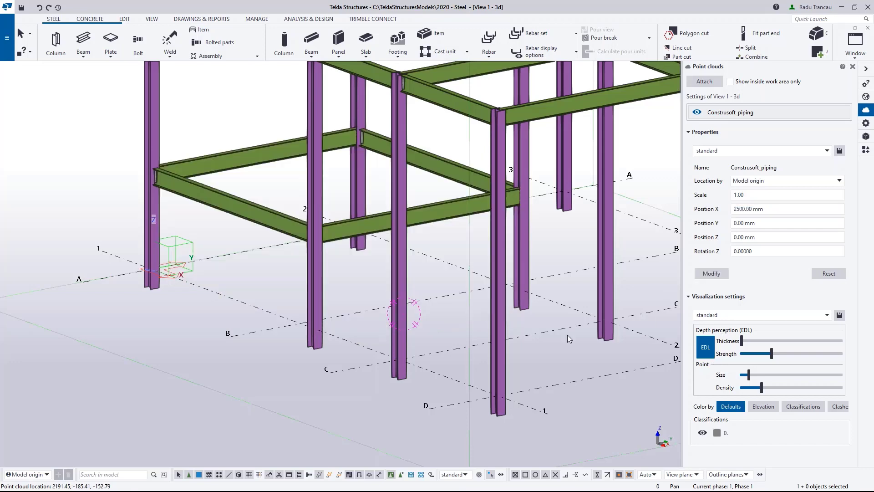
mouse_move(321, 343)
ctrl+middle_down()
mouse_move(367, 347)
mouse_move(334, 350)
ctrl+middle_up()
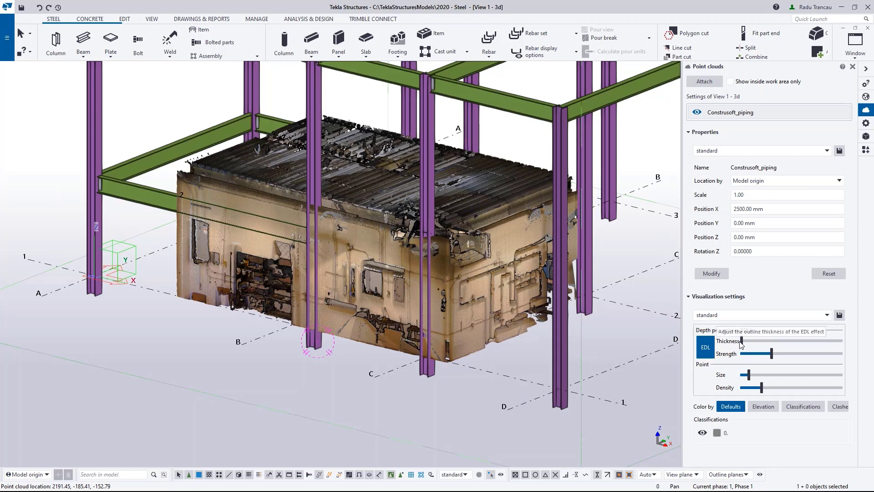
Adjust the point cloud display: EDL thickness to about a third, EDL strength to about a tenth, and point density to near minimum.
drag(740, 345, 765, 344)
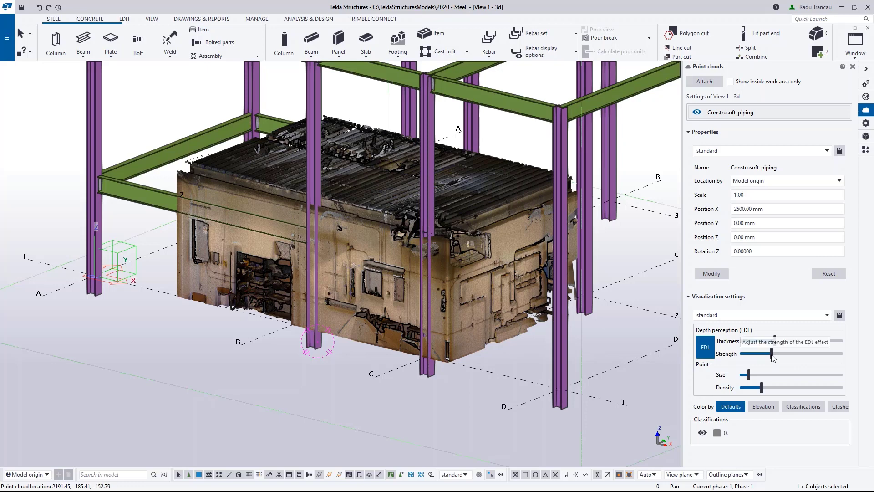
drag(772, 353, 752, 363)
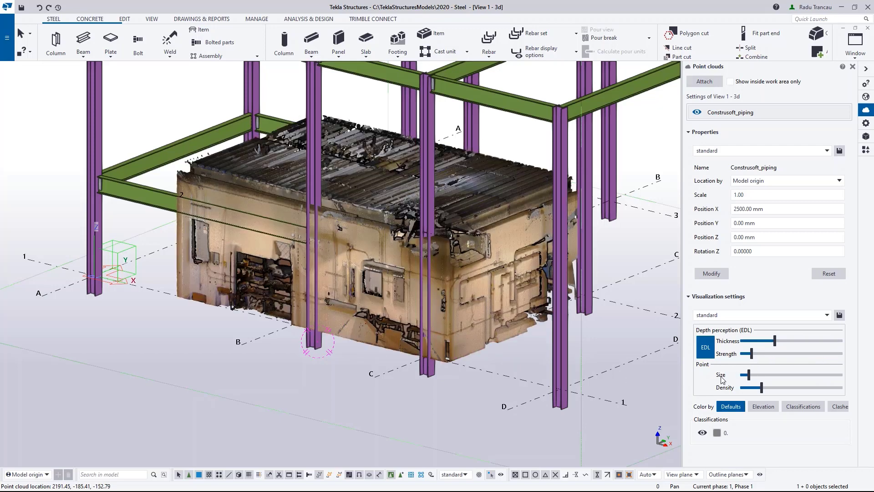
drag(761, 388, 745, 391)
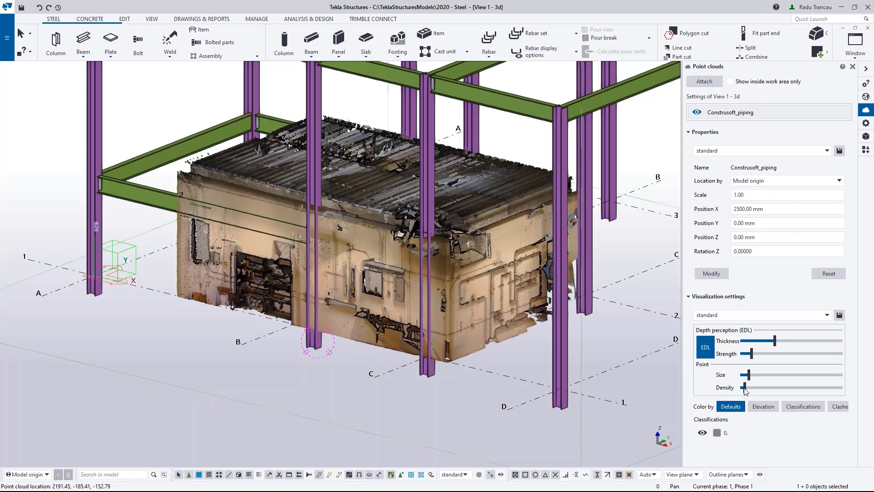
scroll(403, 324, up, 6)
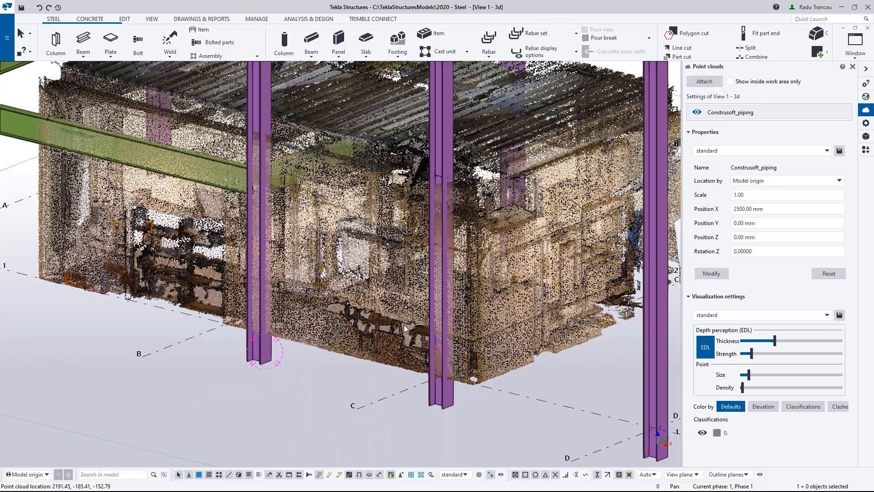
Raise the point density of the Construsoft_piping point cloud to about 85 percent of its range.
scroll(399, 251, up, 5)
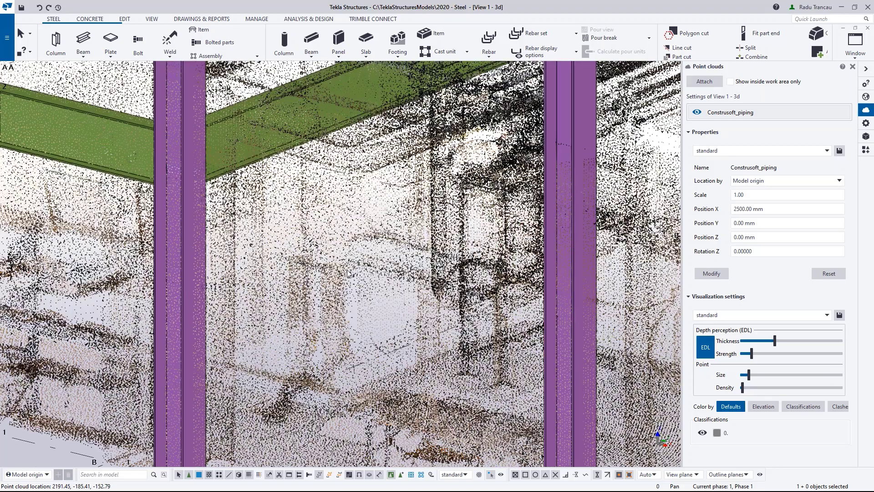
scroll(353, 285, down, 1)
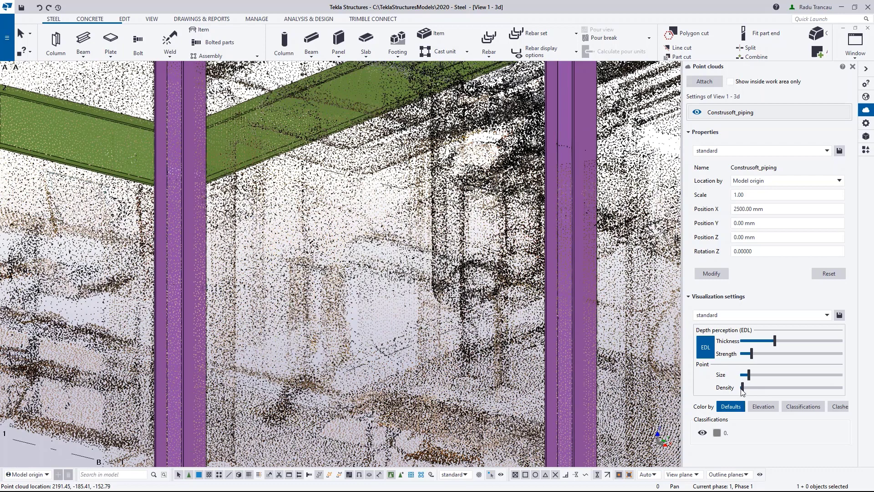
drag(742, 388, 828, 388)
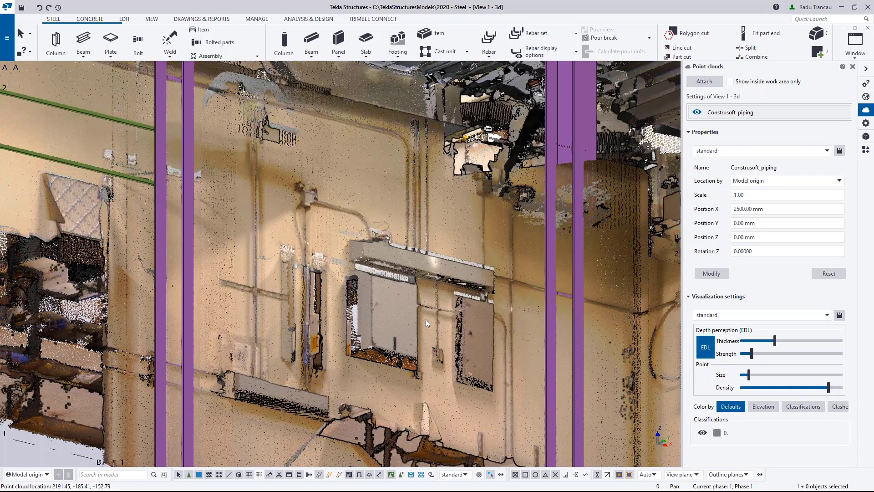
Examine the scanned wall's pipes and openings close up, and how the whole building sits within the steel frame.
scroll(323, 225, up, 3)
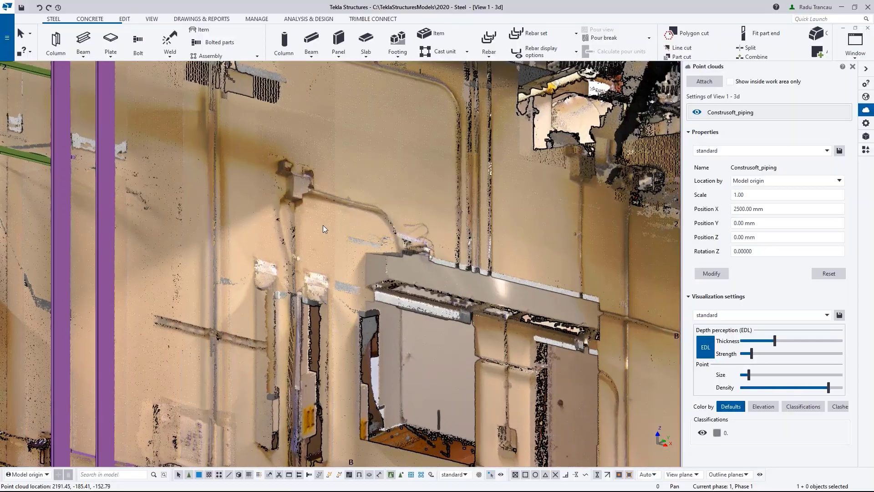
scroll(324, 225, up, 6)
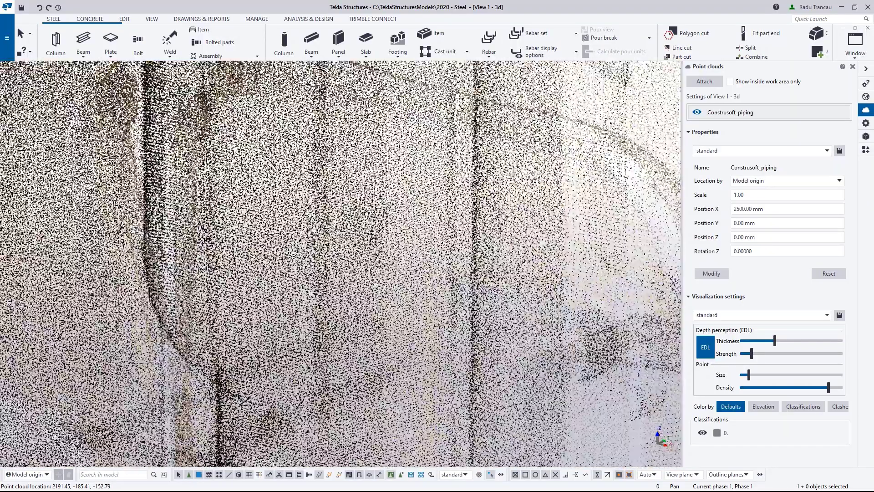
scroll(339, 233, down, 5)
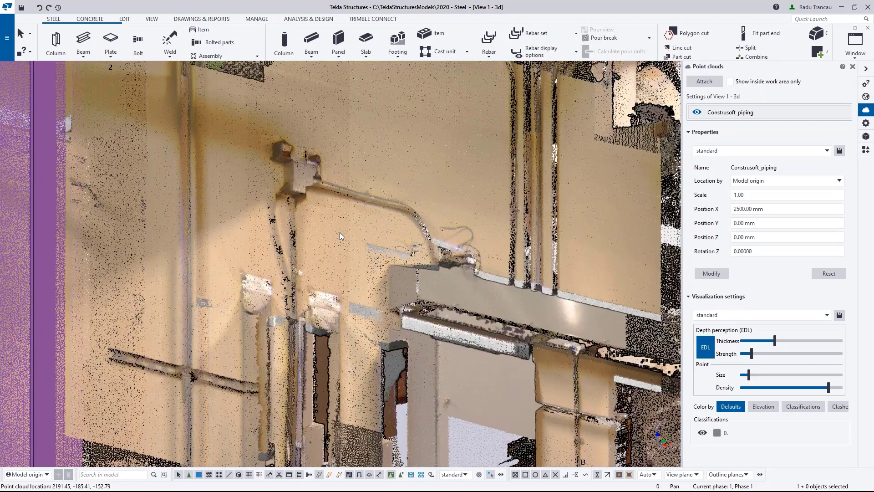
scroll(339, 232, down, 2)
scroll(342, 240, down, 2)
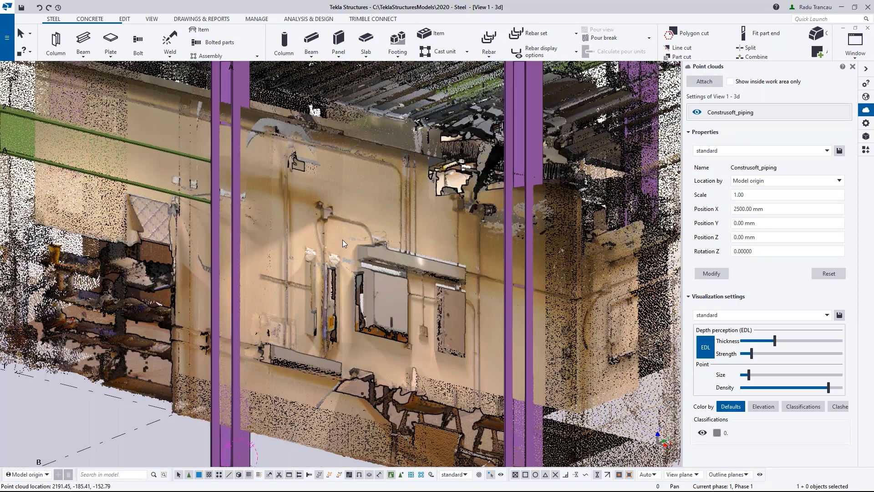
scroll(342, 241, down, 2)
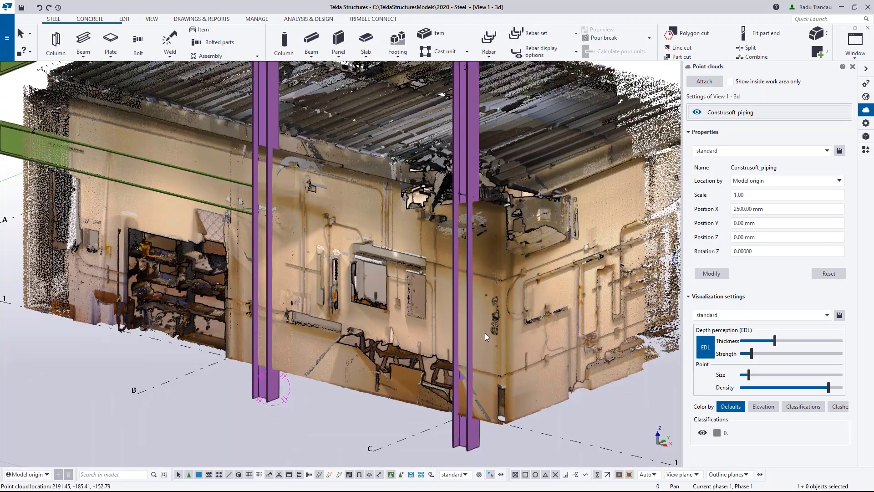
scroll(485, 335, down, 3)
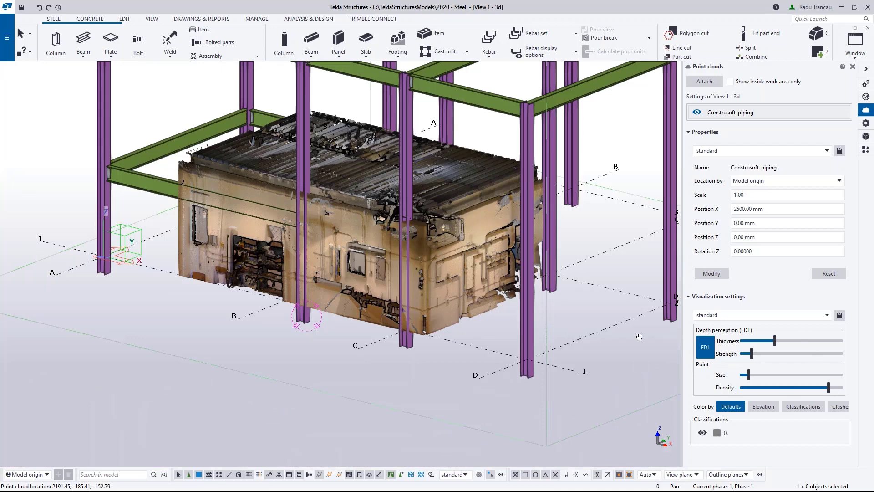
key(Up)
key(Up)
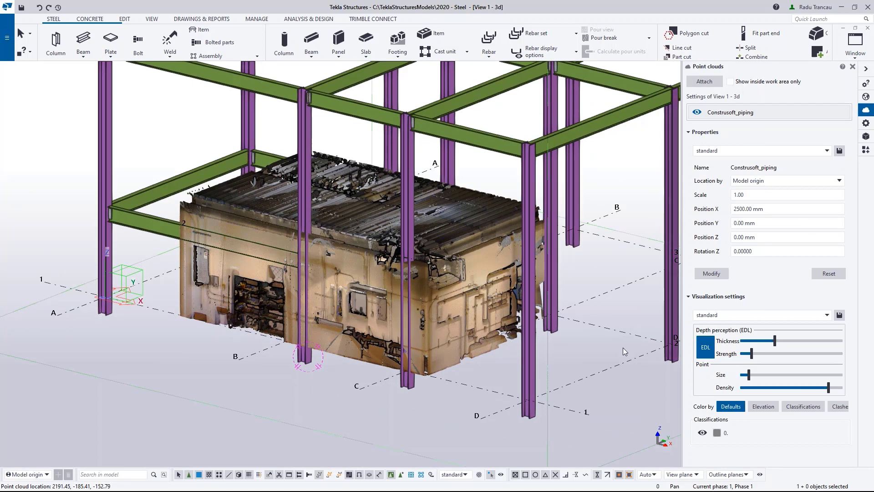
Color the point cloud by clashes, and open the color choices and limit value of the 0.00 mm tolerance.
click(836, 410)
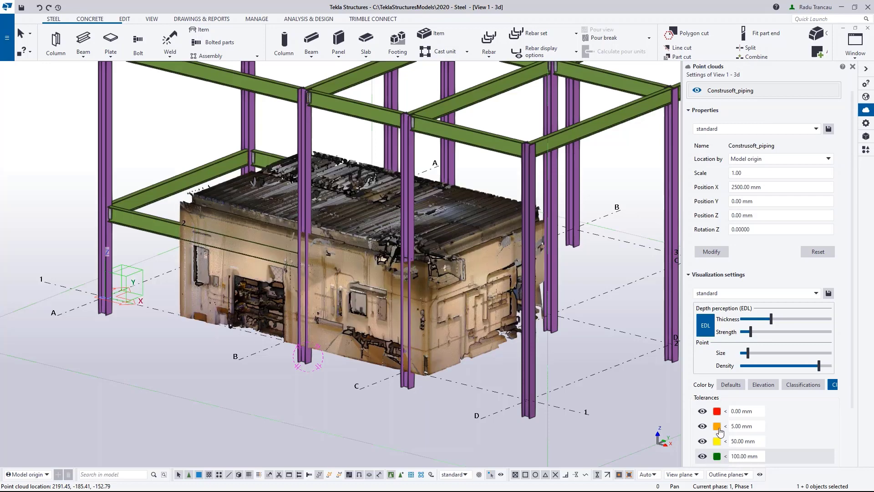
click(717, 411)
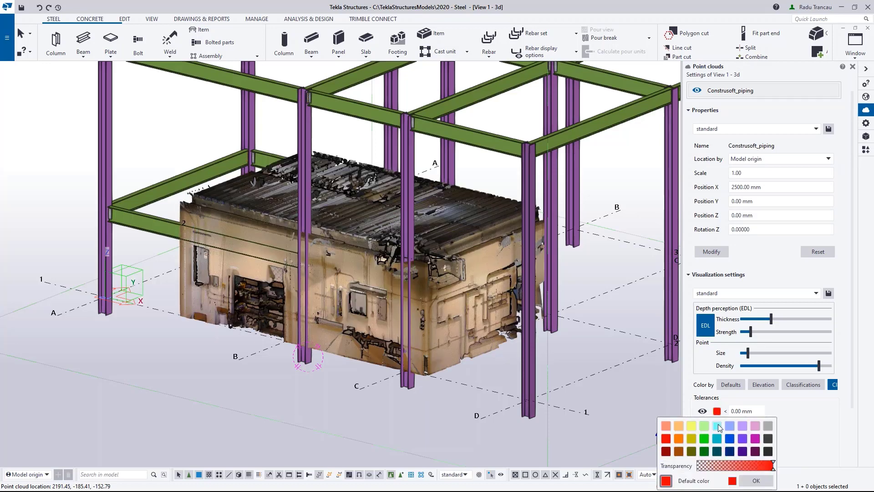
click(791, 416)
click(757, 412)
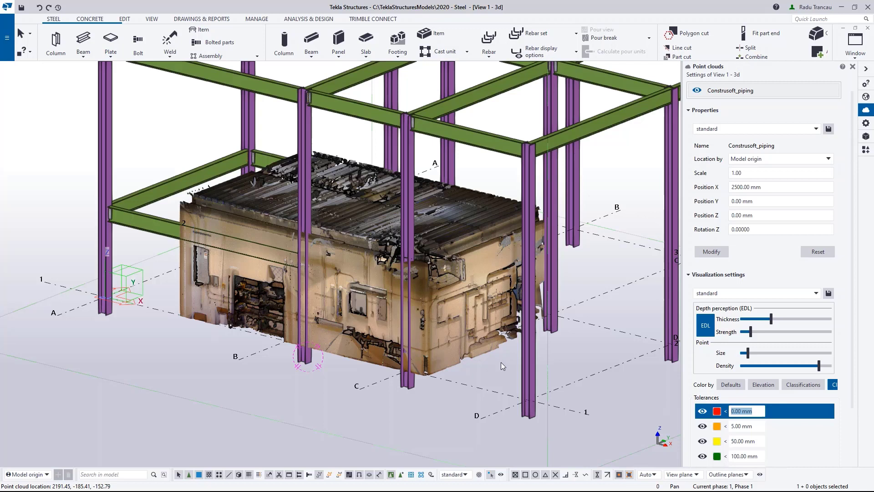
click(717, 414)
click(632, 389)
Select the lower beam that runs along the scanned building's front wall and examine its clash coloring in the point cloud.
middle_drag(465, 387, 480, 399)
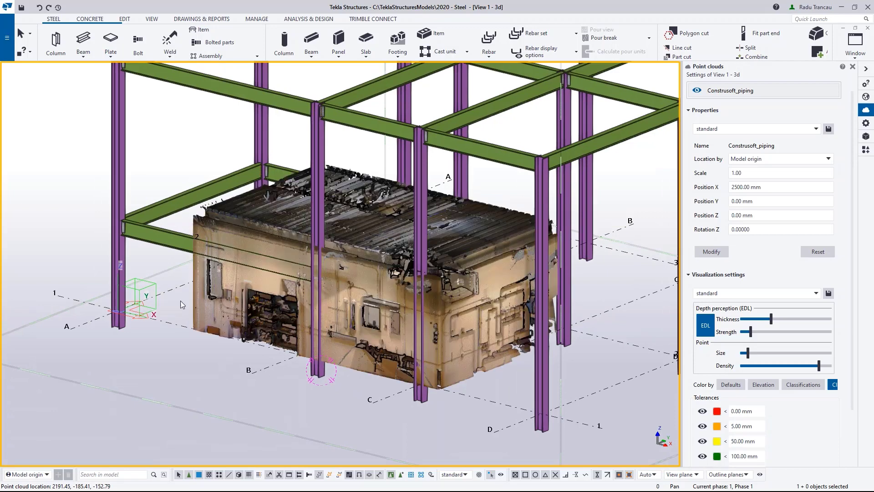
scroll(196, 259, up, 2)
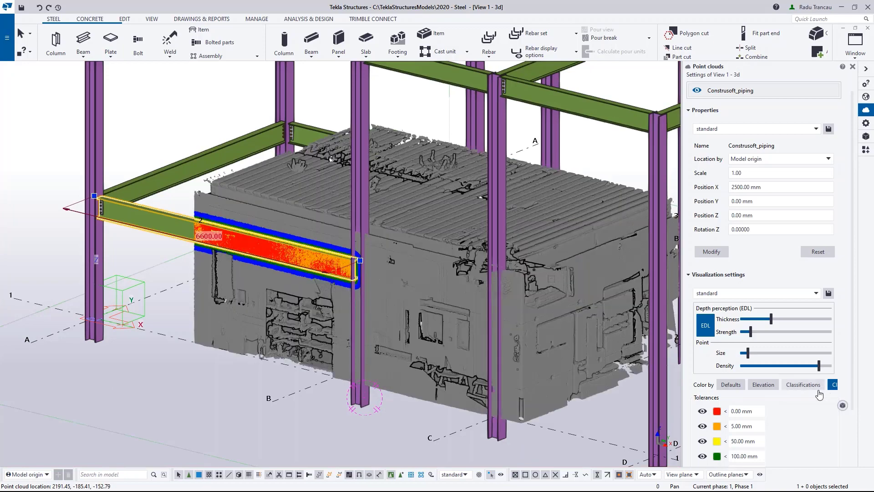
scroll(184, 385, up, 4)
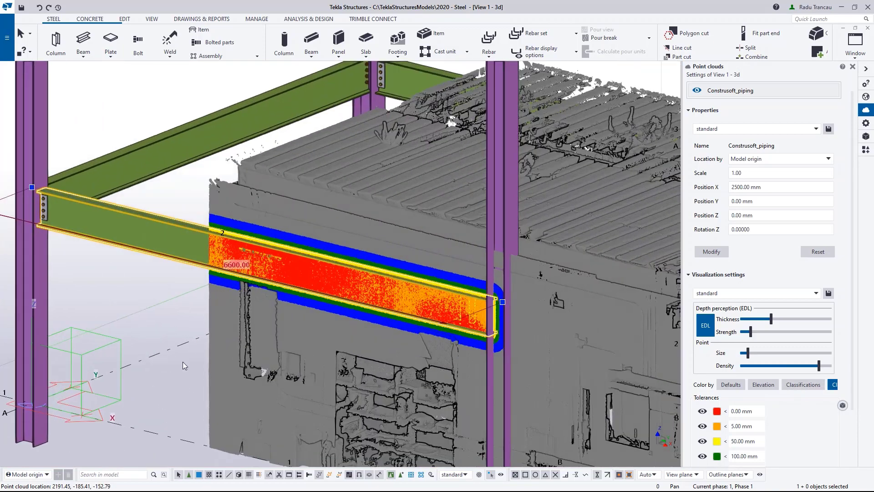
scroll(183, 362, up, 1)
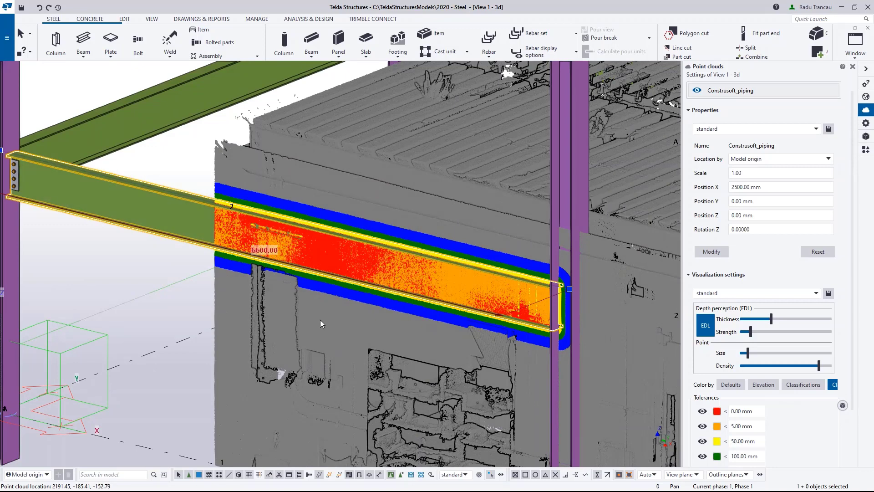
scroll(317, 332, down, 3)
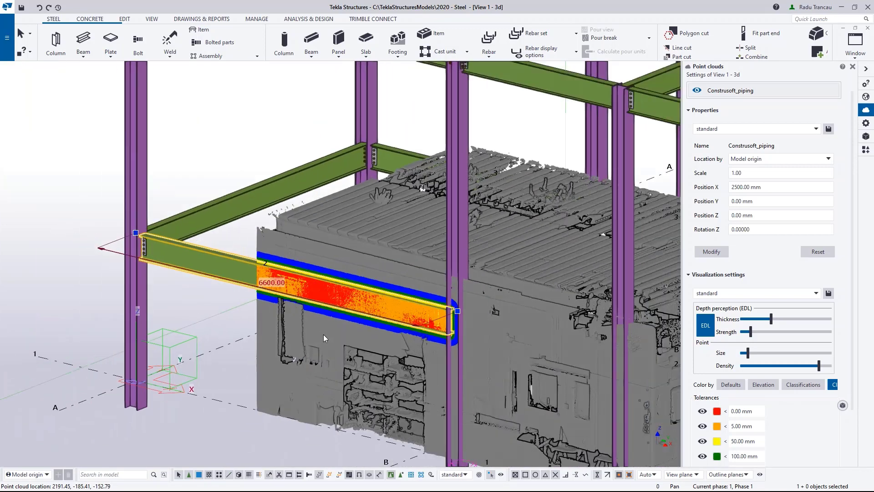
middle_drag(592, 357, 360, 332)
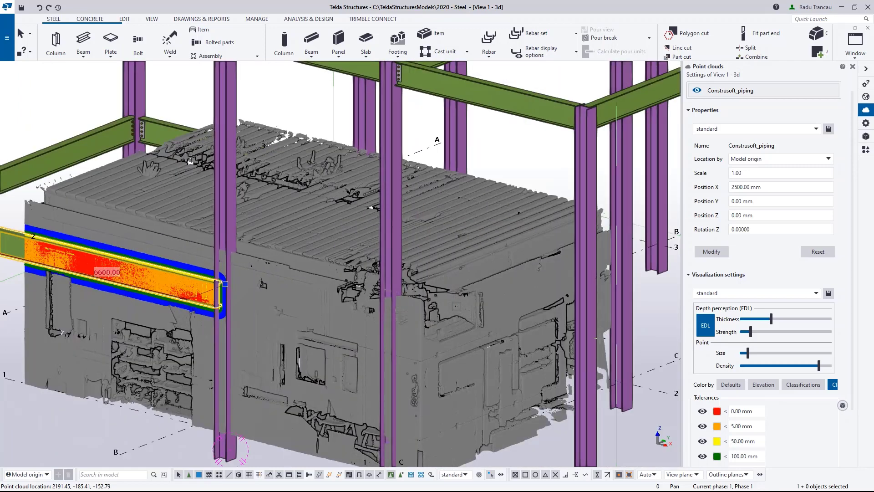
Create a clip plane across the scanned building and move it inward past the end wall to expose the interior piping.
key(v)
scroll(595, 331, up, 5)
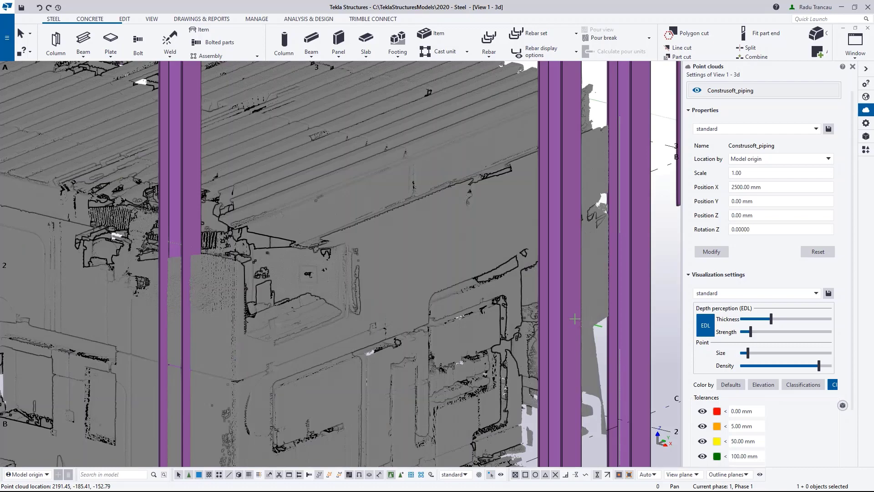
scroll(574, 318, up, 1)
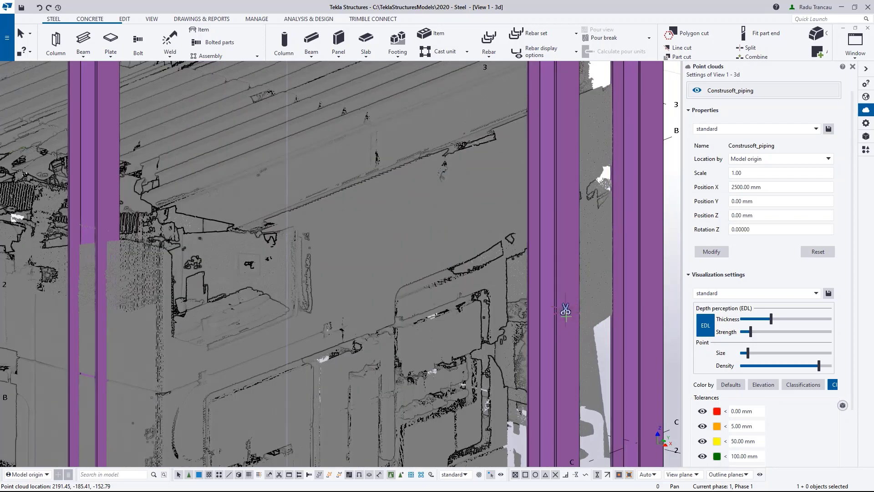
scroll(568, 314, down, 6)
click(567, 314)
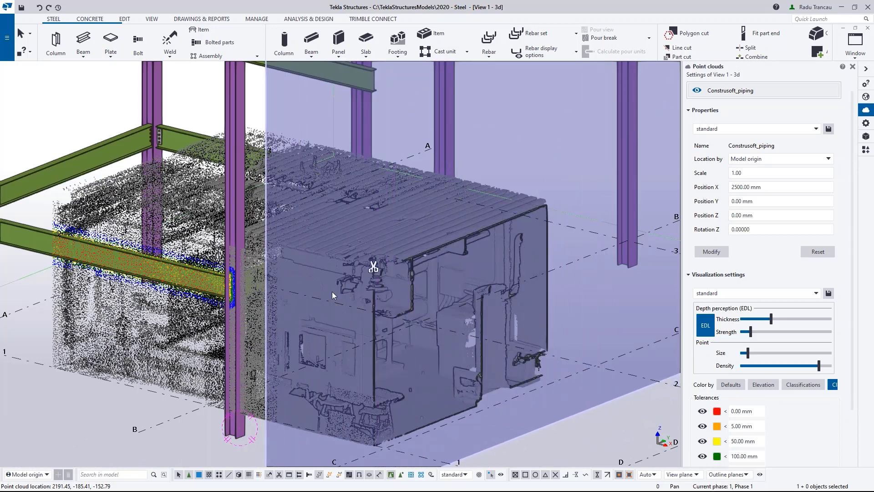
click(294, 290)
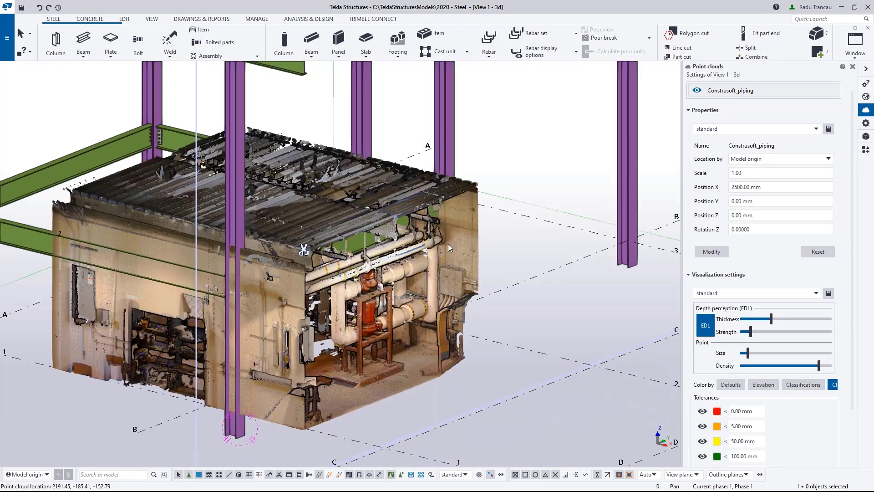
Select the beam running through the scanned piping and examine its clash colors around the pipes and the wall.
ctrl+middle_drag(397, 234, 385, 234)
middle_drag(245, 242, 390, 333)
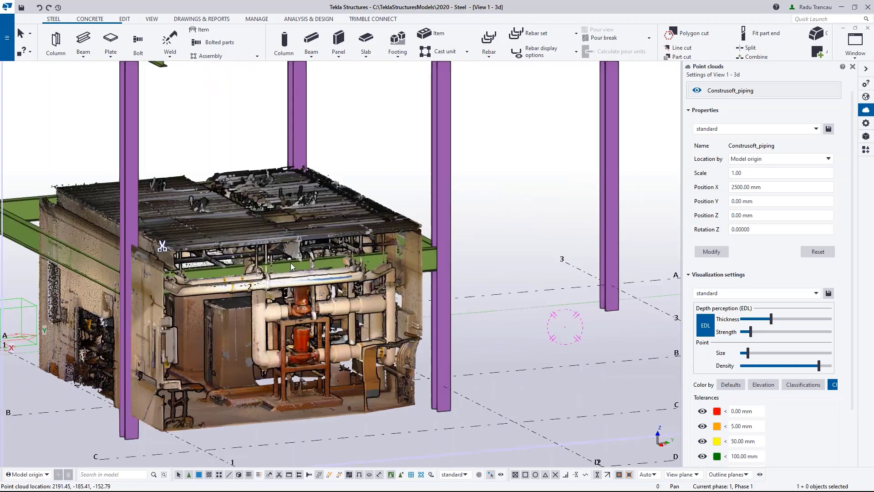
click(362, 279)
scroll(367, 286, up, 3)
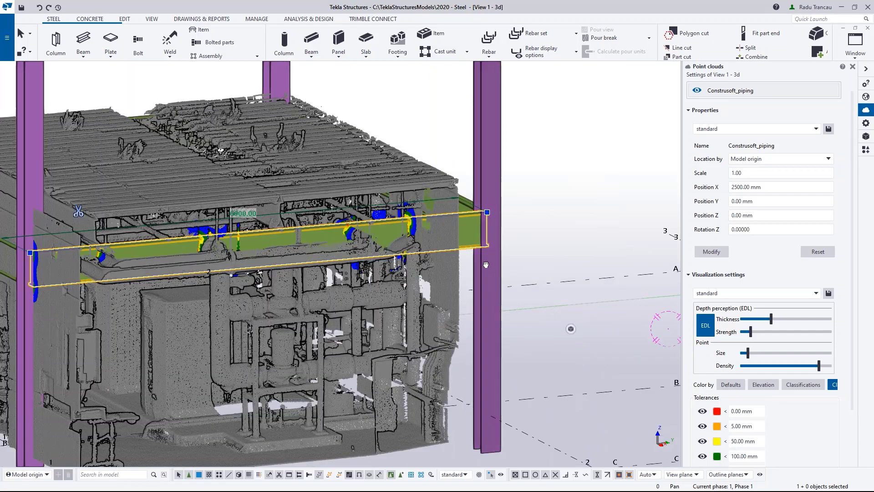
ctrl+middle_drag(484, 264, 417, 265)
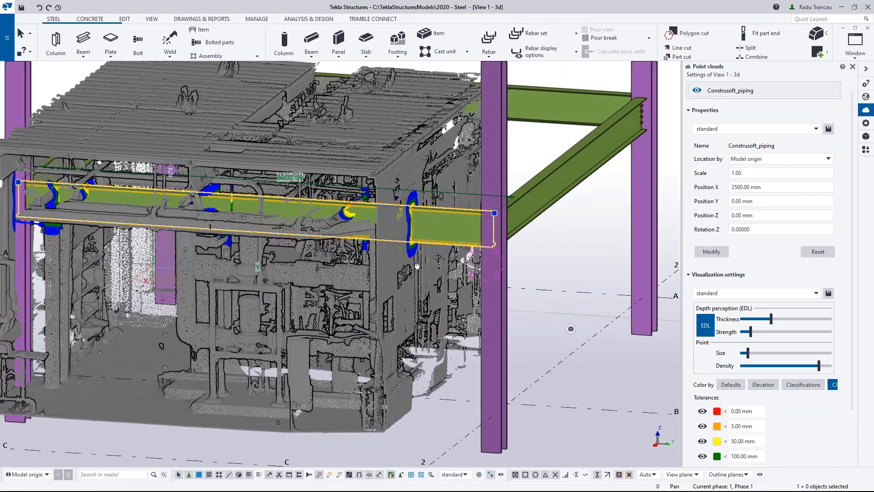
scroll(359, 210, up, 3)
scroll(359, 211, up, 5)
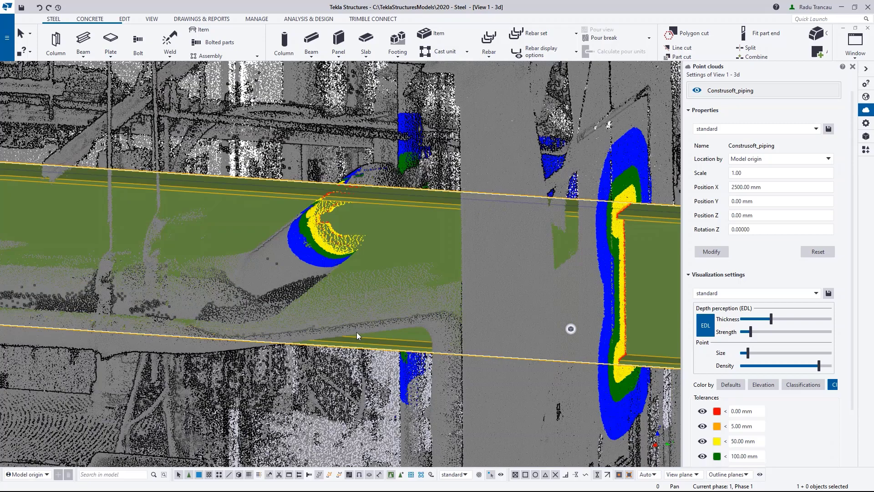
scroll(391, 292, down, 3)
scroll(391, 291, down, 10)
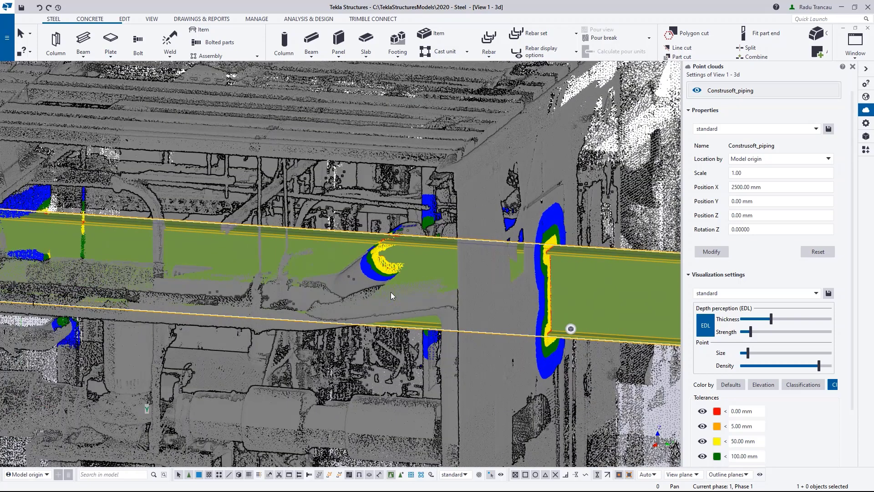
Remove the clip plane, clear the beam selection, and view the whole steel frame with the scanned building.
scroll(392, 289, down, 10)
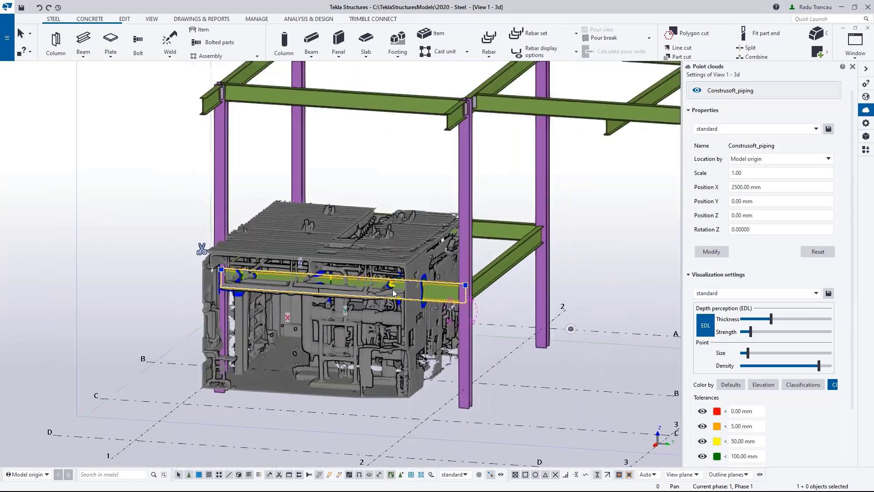
scroll(378, 288, down, 3)
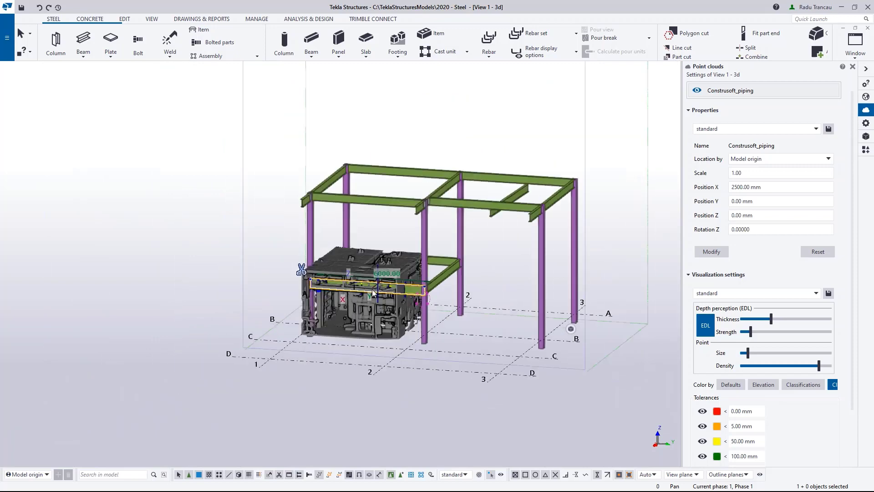
ctrl+middle_drag(341, 292, 432, 294)
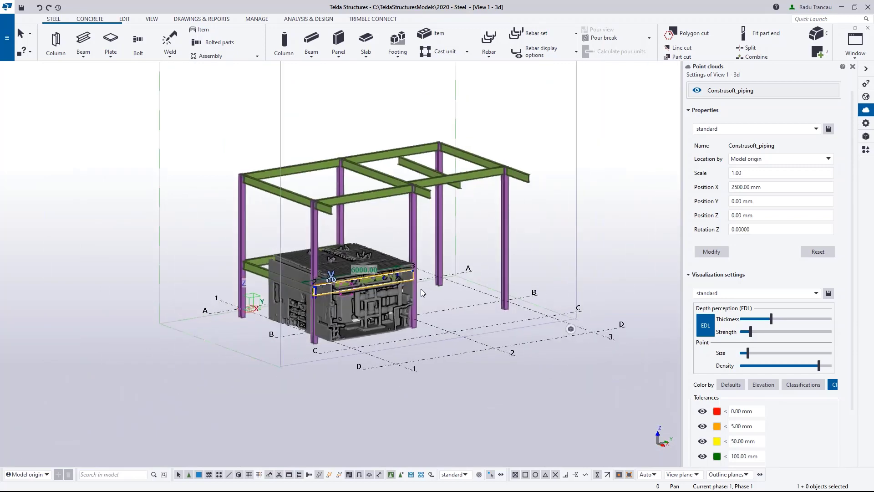
mouse_move(394, 296)
ctrl+middle_down()
mouse_move(348, 301)
mouse_move(353, 315)
ctrl+middle_up()
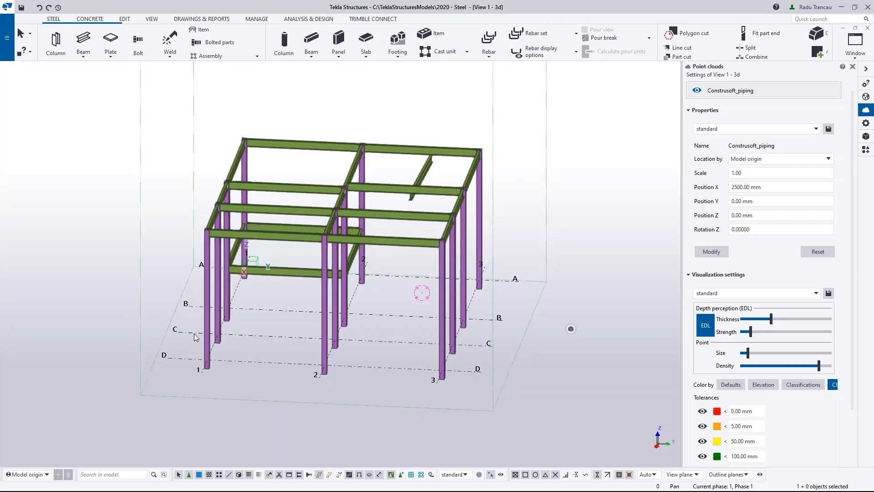
scroll(203, 334, down, 2)
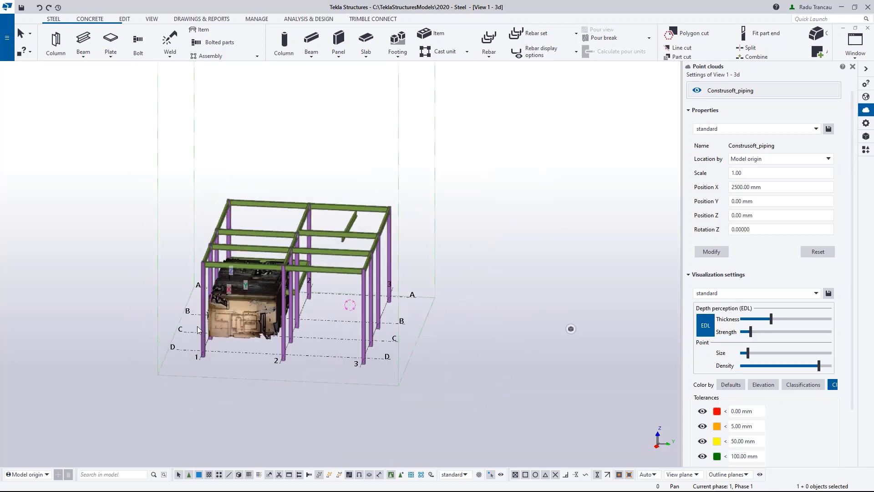
ctrl+middle_drag(200, 327, 150, 326)
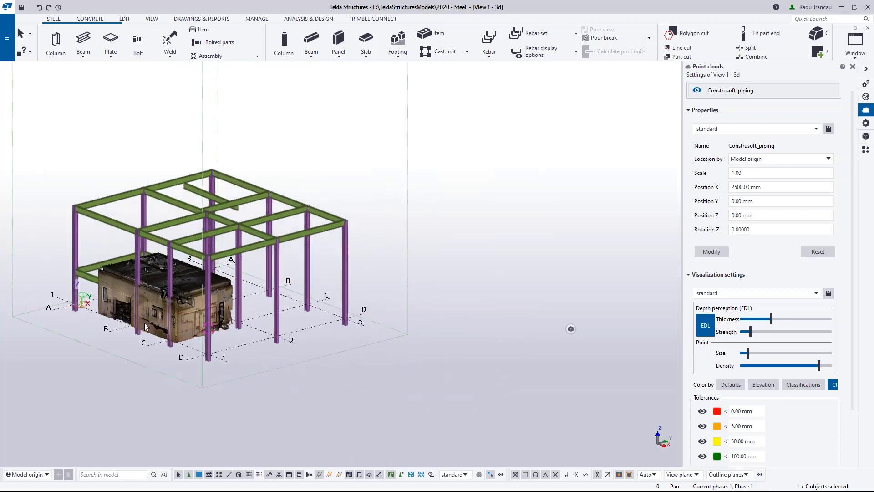
scroll(146, 325, up, 1)
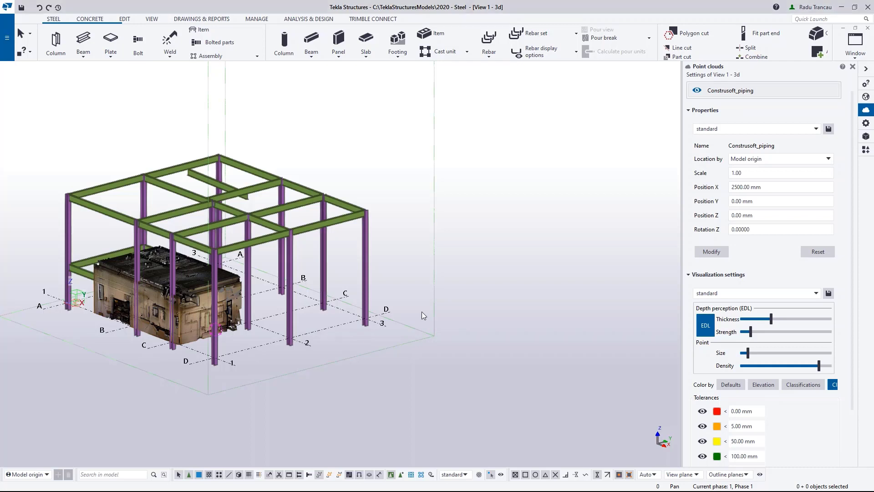
Hide the Construsoft_piping point cloud so that only the steel frame shows in the 3D view.
middle_drag(309, 321, 395, 312)
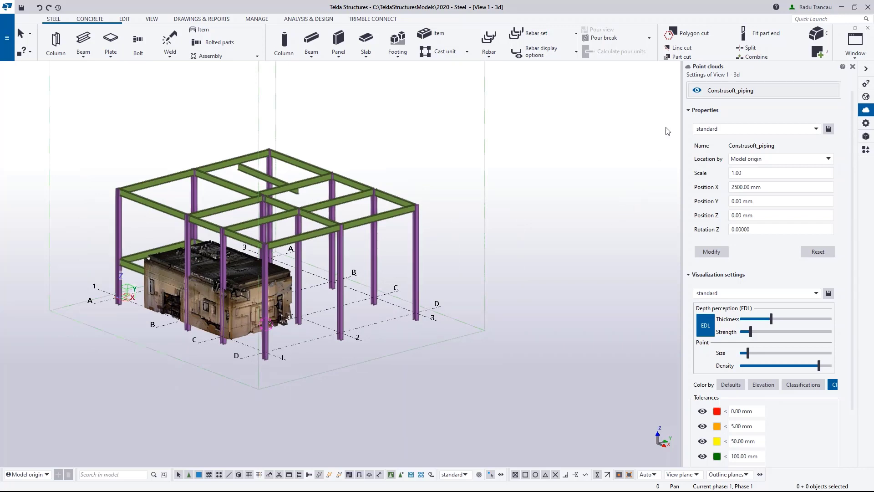
click(693, 93)
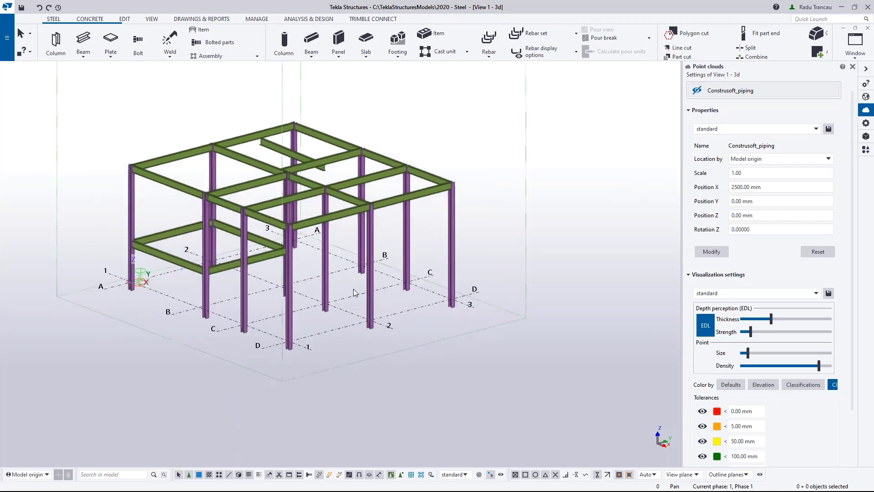
scroll(379, 305, up, 5)
scroll(380, 296, down, 8)
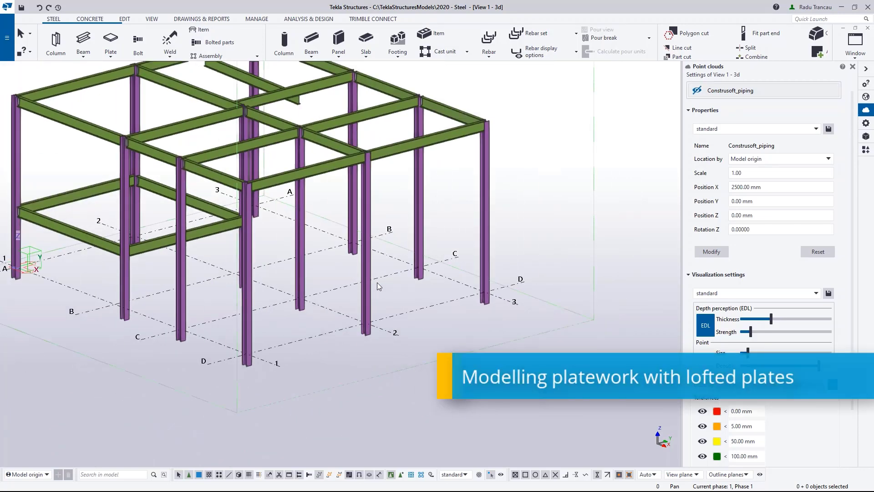
scroll(387, 283, up, 3)
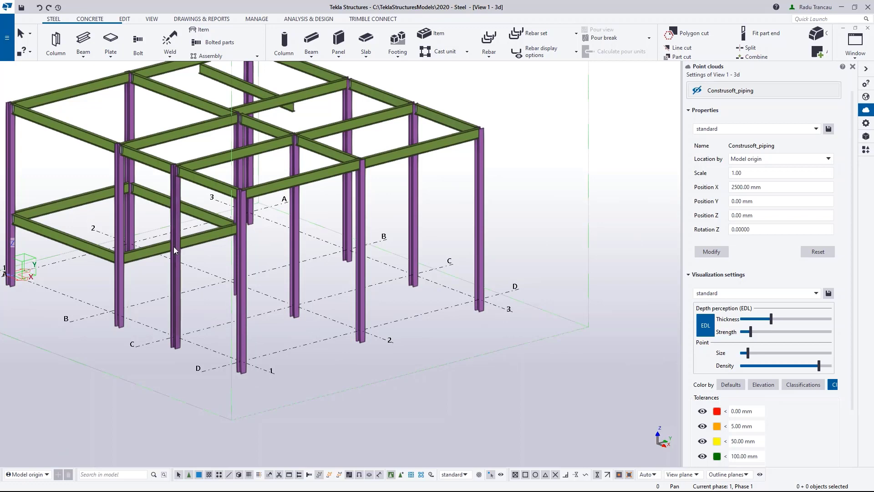
scroll(205, 57, down, 2)
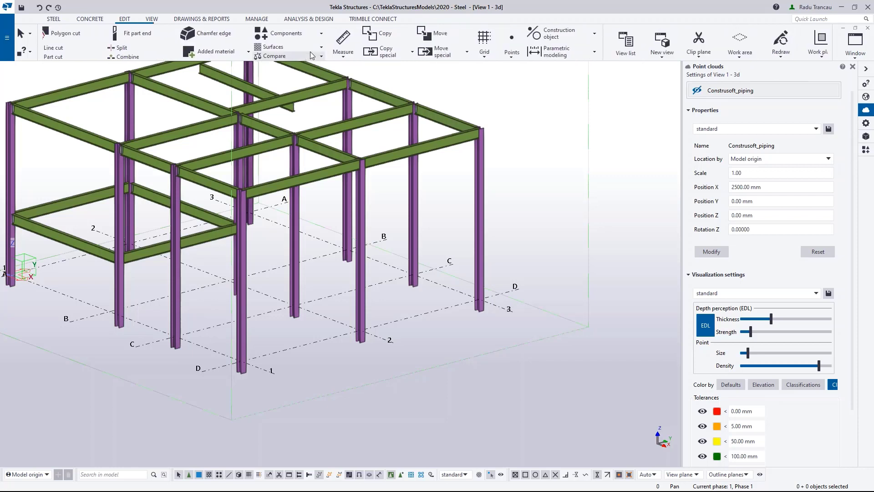
Create a construction polycurve of three connected three-point arcs, running from grid line 3 through grid lines C and 2 to B.
click(558, 33)
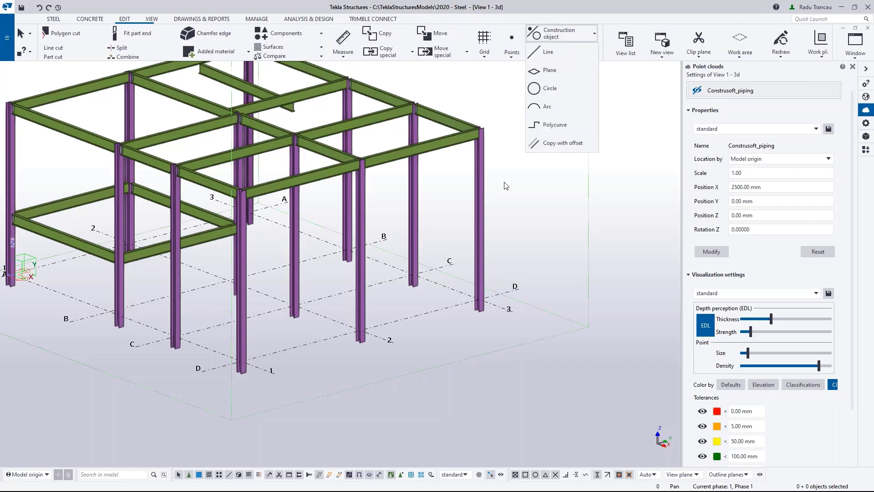
click(561, 128)
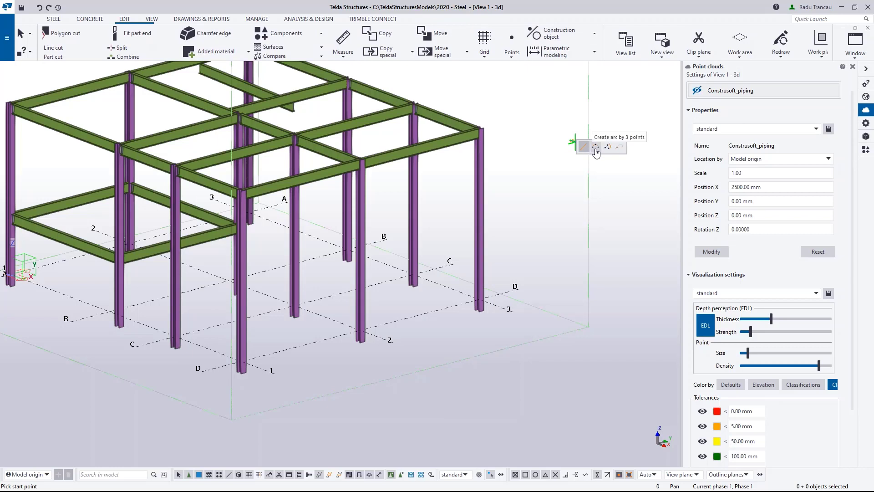
click(595, 147)
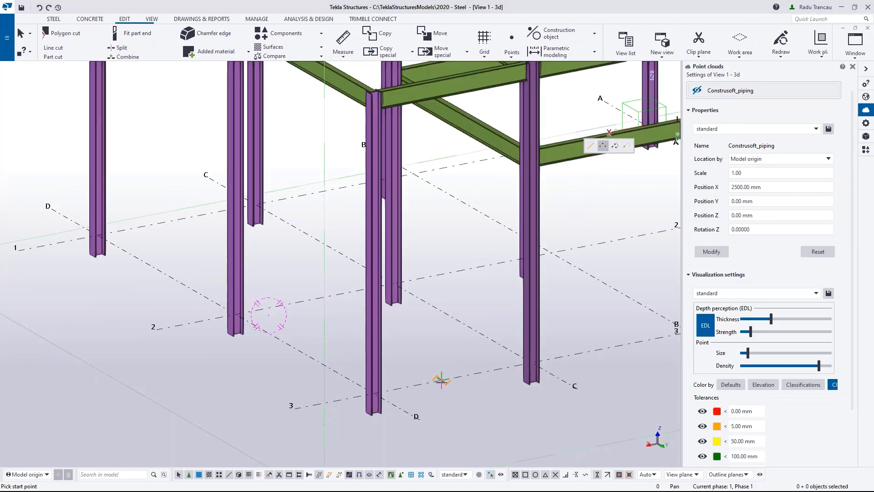
click(429, 381)
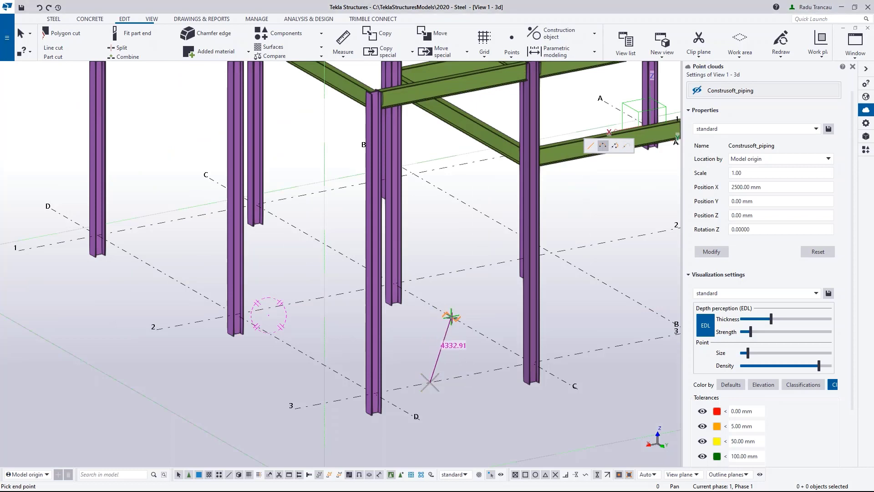
click(454, 318)
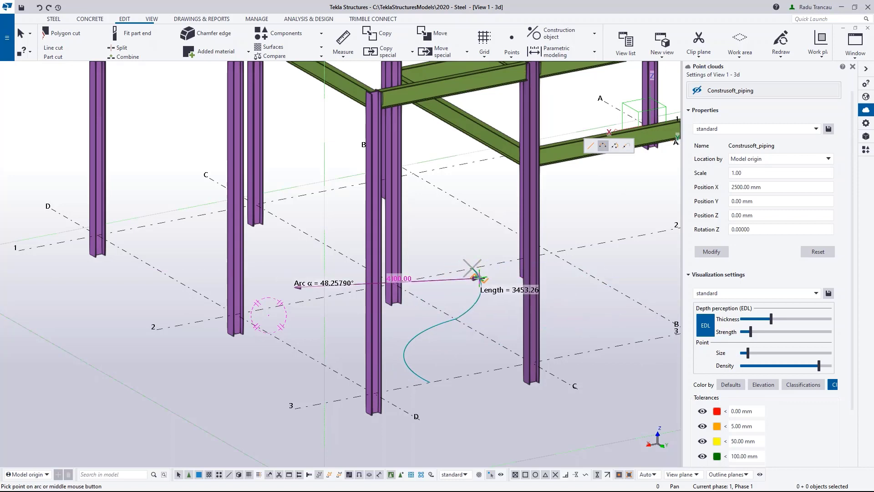
click(478, 275)
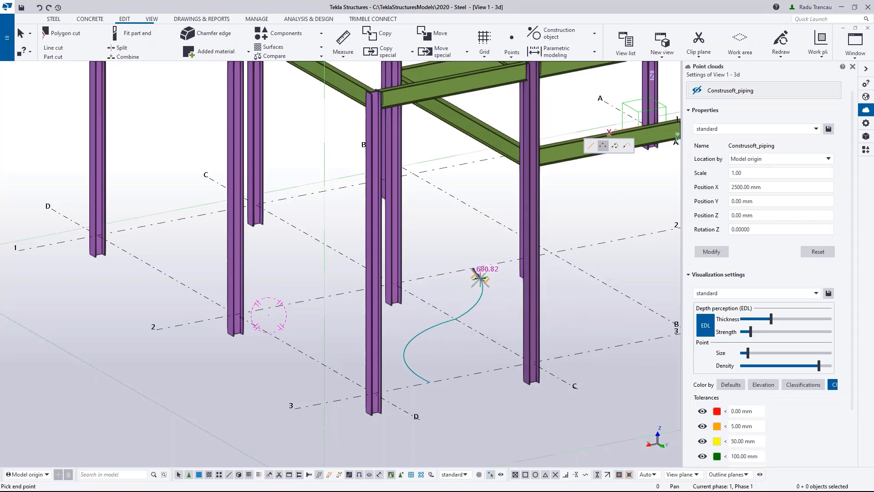
click(486, 216)
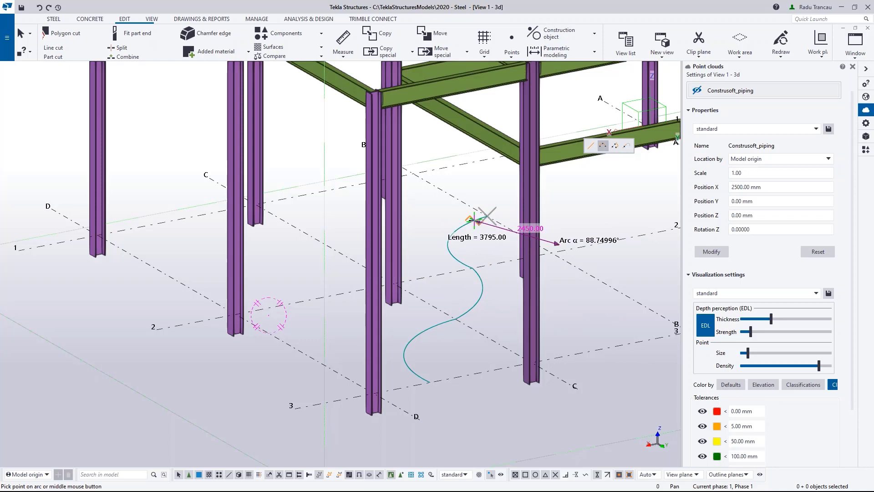
click(485, 216)
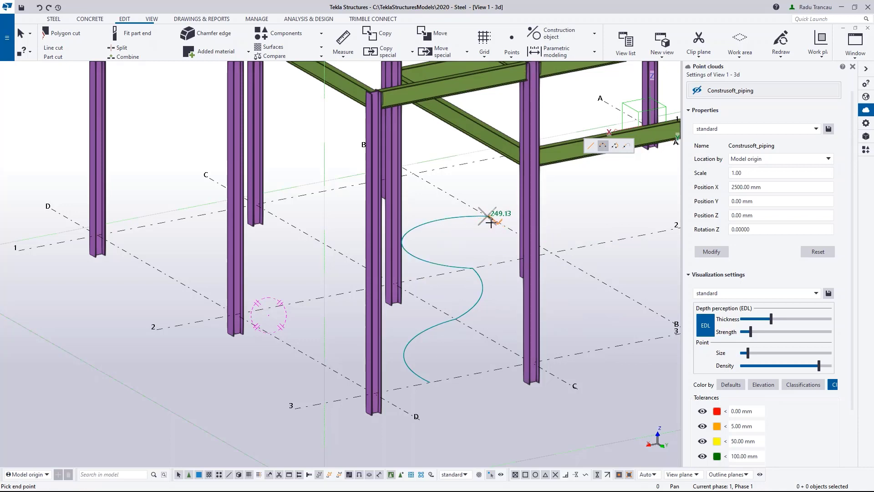
middle_click(491, 214)
middle_drag(488, 332, 454, 330)
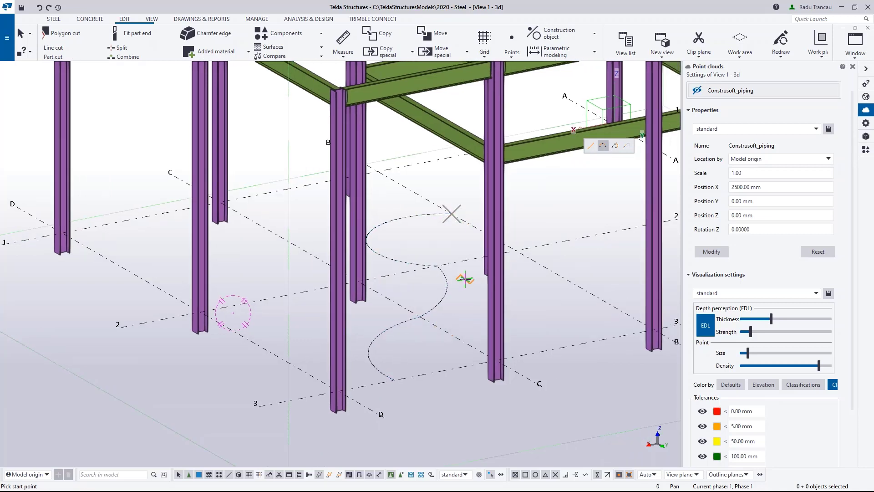
right_click(462, 265)
click(473, 272)
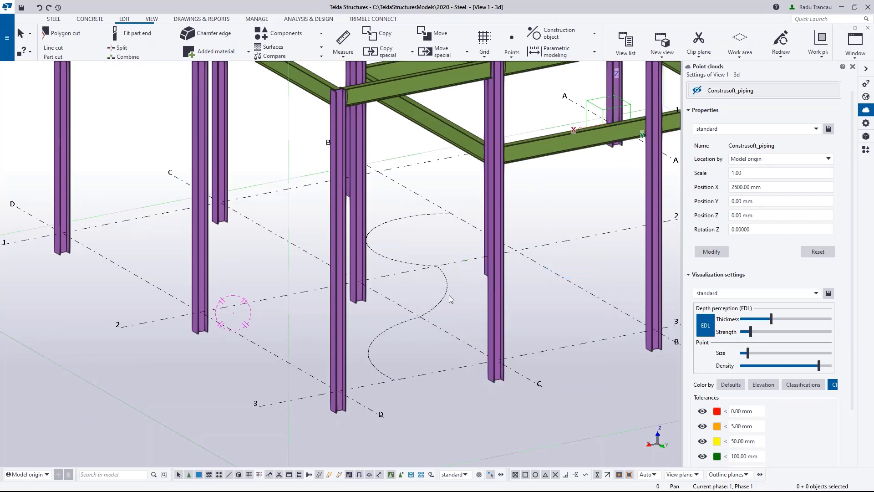
Try reshaping the polycurve's arc between grid lines 2 and B by adding a corner point, and undo the change.
right_click(463, 333)
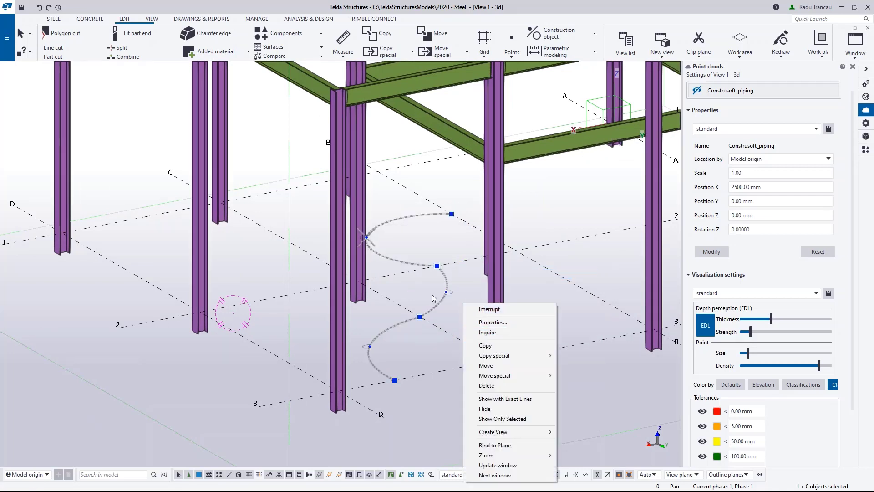
drag(367, 238, 420, 237)
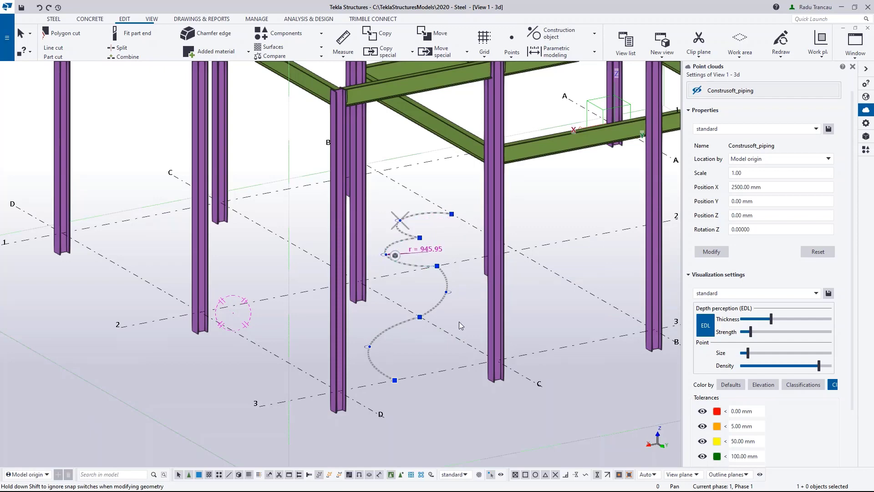
scroll(444, 274, up, 3)
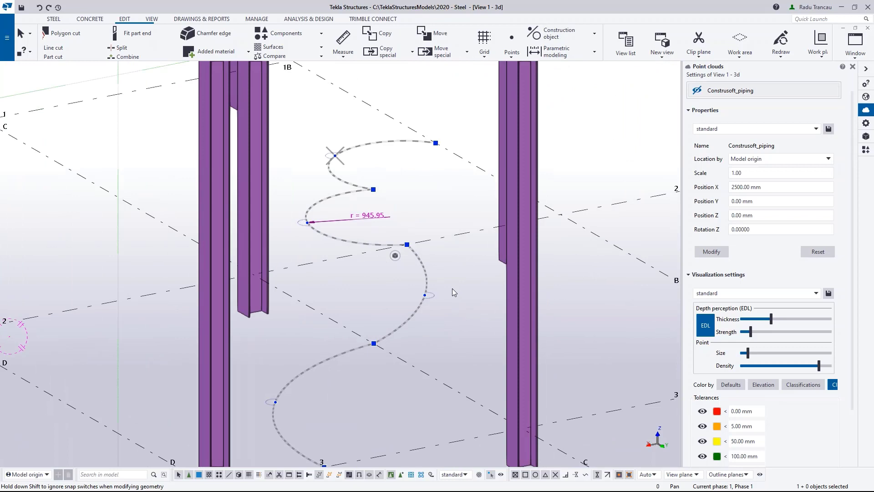
key(ctrl+z)
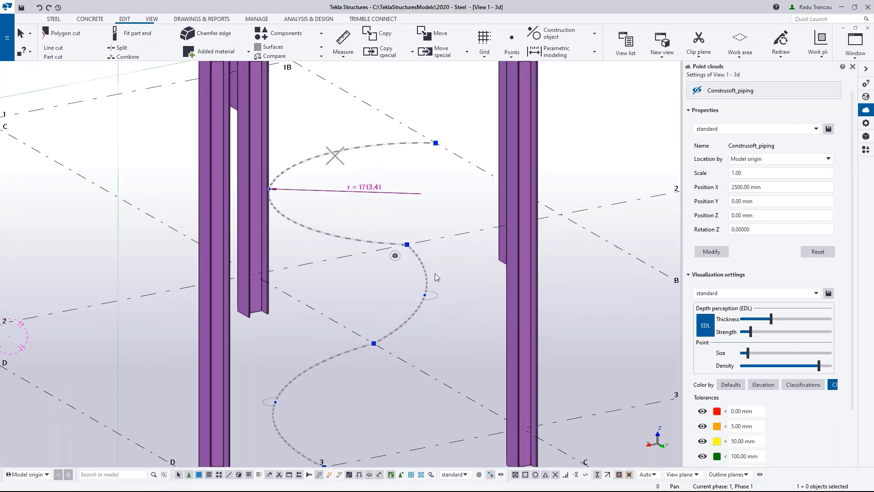
Set the radius of the polycurve's arc between grid lines 2 and B to 1400 mm.
click(363, 194)
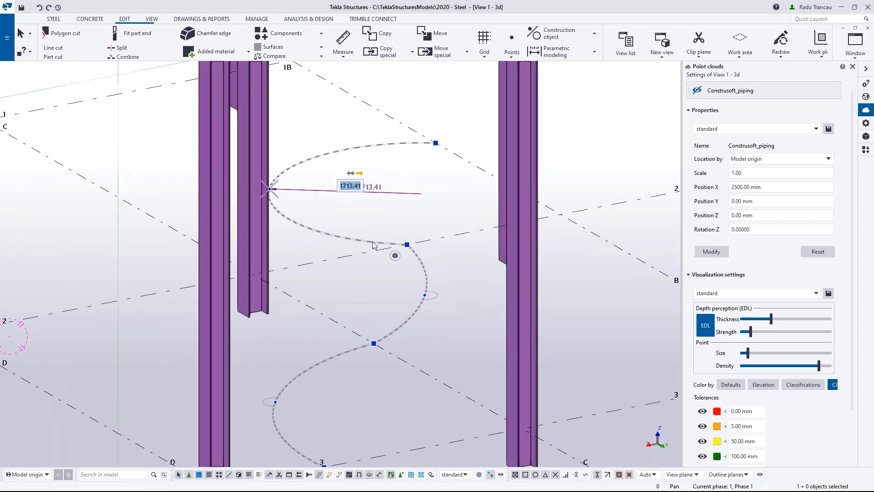
text(1400)
key(Return)
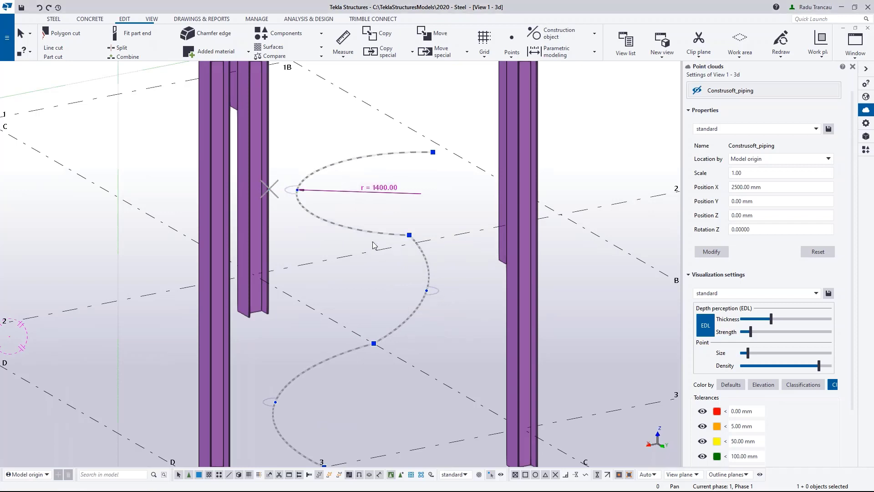
Make one linear copy of the polycurve directly above the original, offset only in the Z direction.
scroll(377, 227, down, 3)
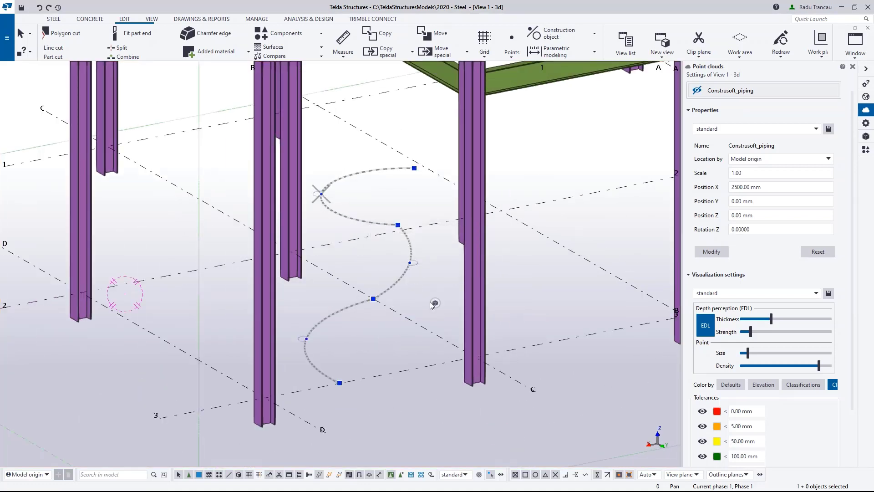
middle_drag(430, 301, 416, 291)
right_click(404, 257)
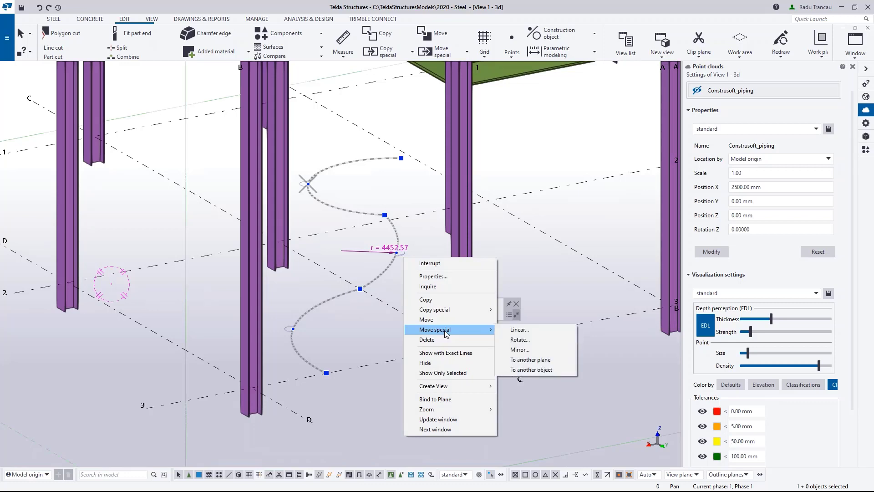
mouse_move(460, 312)
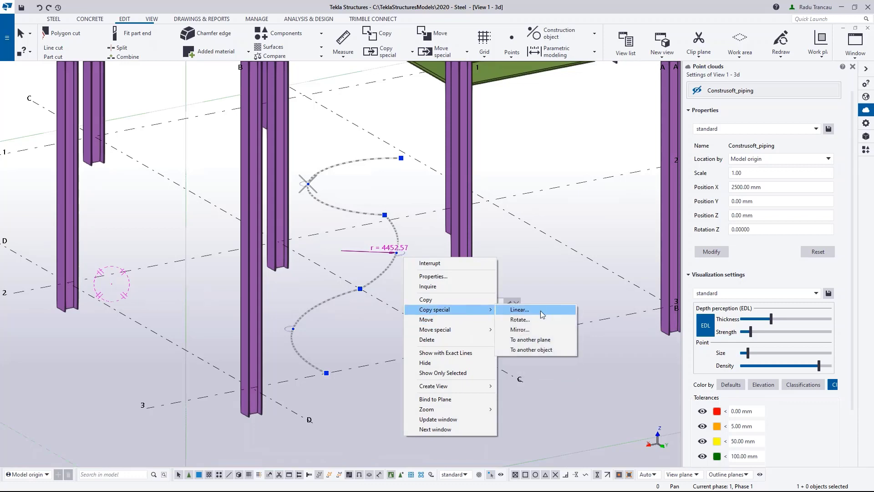
click(545, 314)
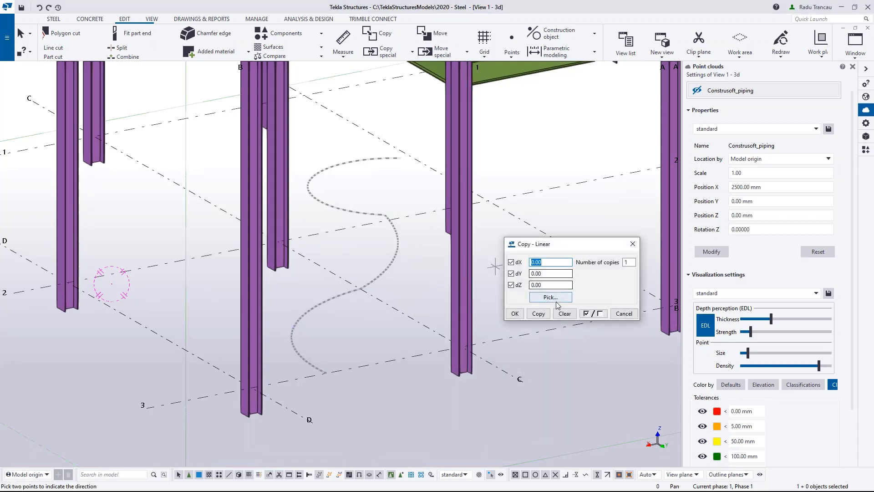
double_click(556, 285)
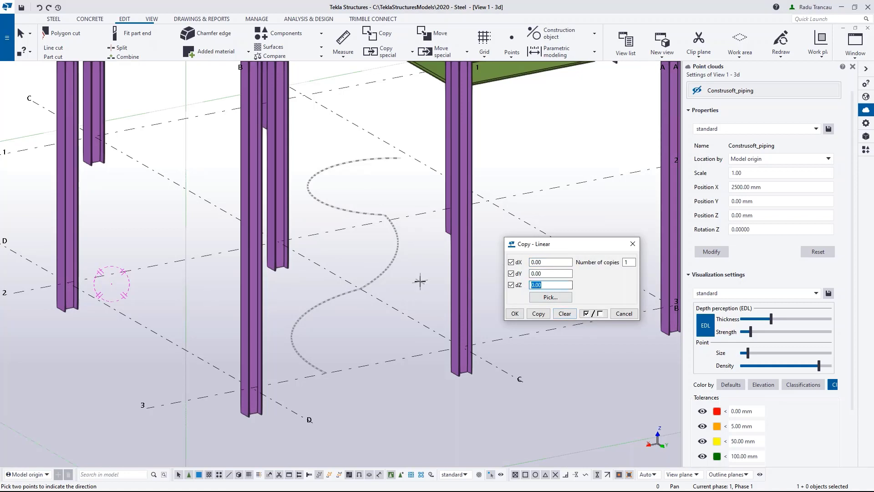
text(20)
click(538, 314)
click(632, 244)
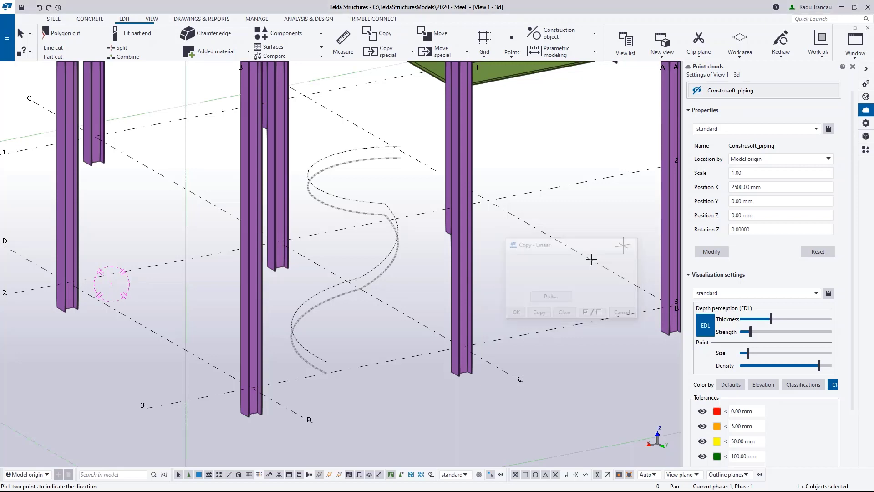
right_click(414, 284)
click(428, 290)
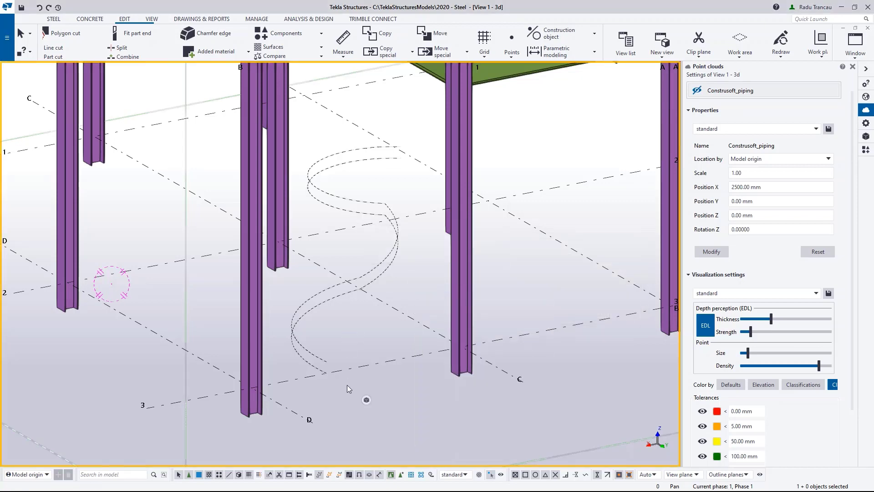
Create a lofted plate between the upper and lower polycurves and view the resulting curved plate.
scroll(83, 41, up, 2)
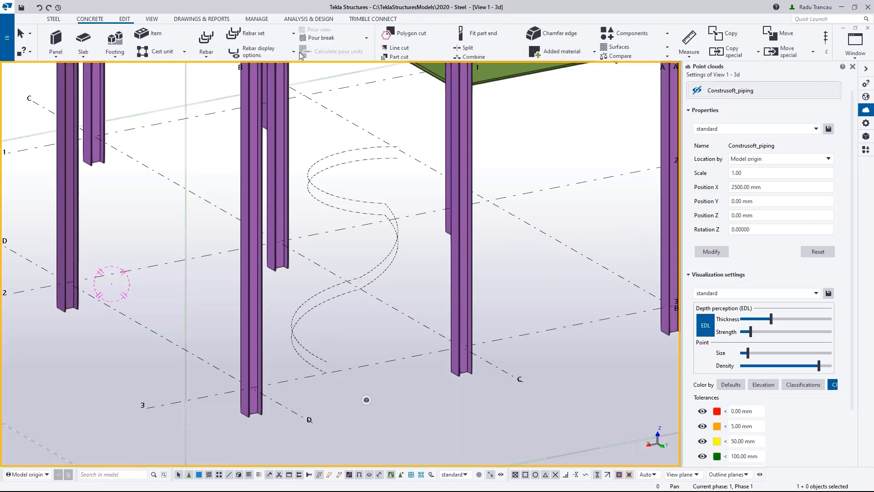
scroll(364, 54, up, 1)
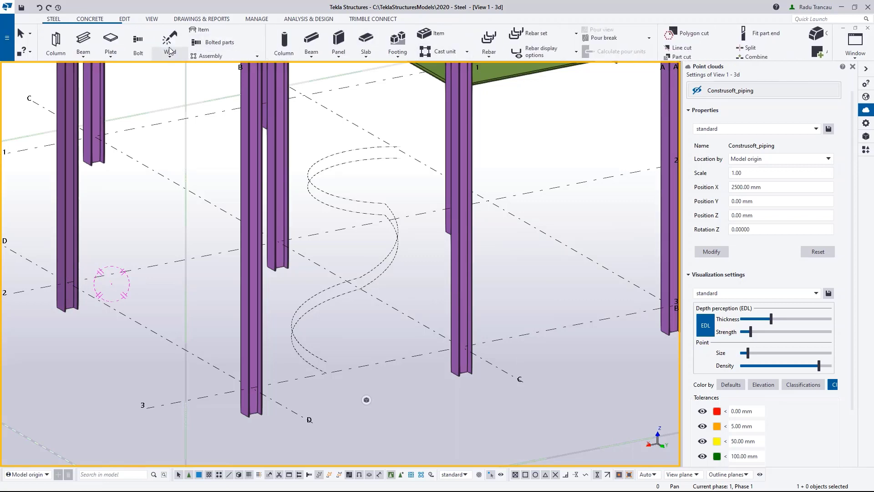
click(114, 56)
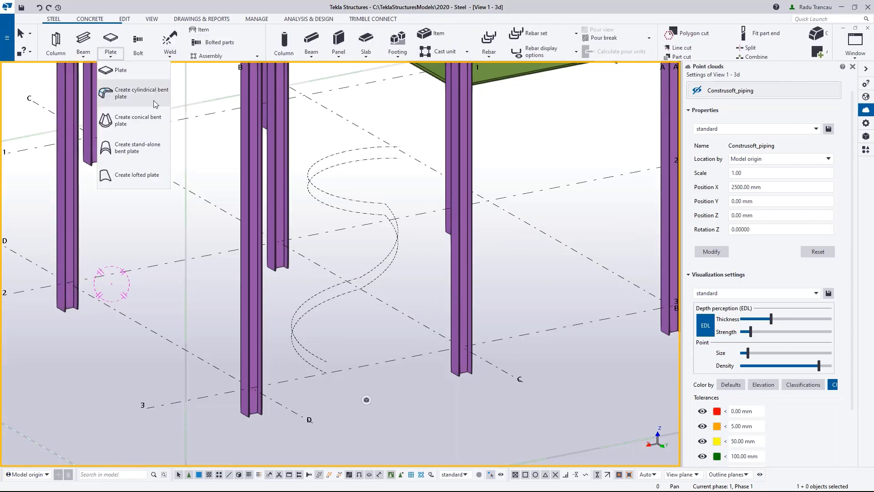
click(130, 178)
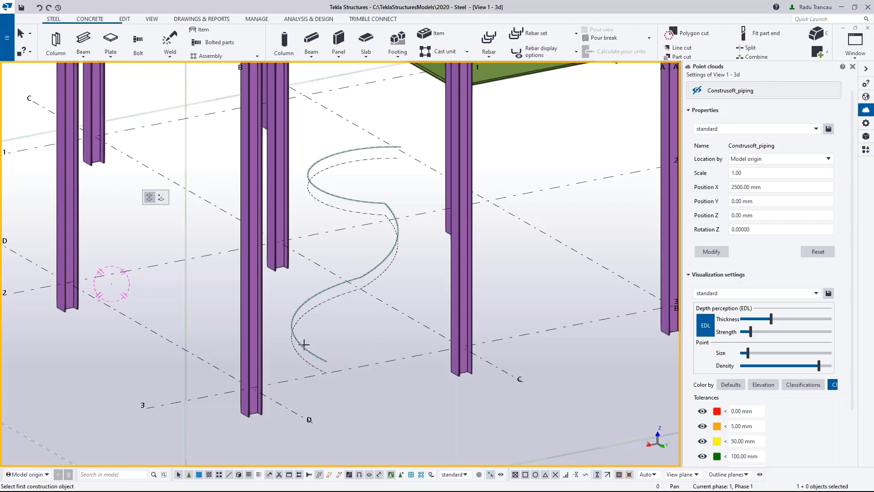
click(307, 314)
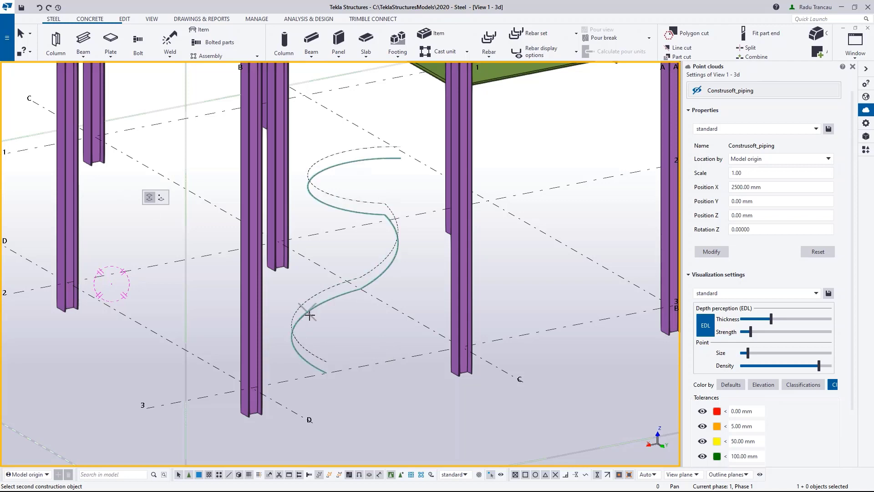
click(333, 286)
scroll(422, 260, up, 3)
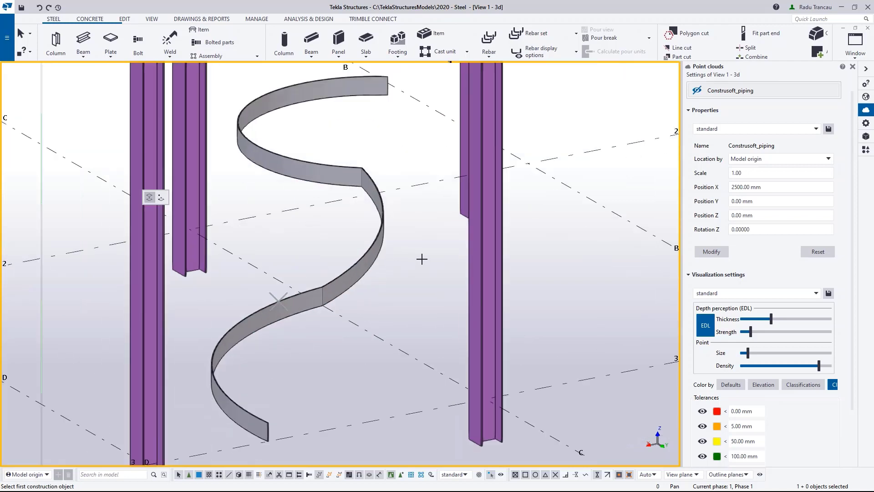
right_click(421, 259)
click(440, 267)
scroll(354, 269, down, 3)
key(v)
click(339, 279)
ctrl+middle_drag(380, 275, 334, 274)
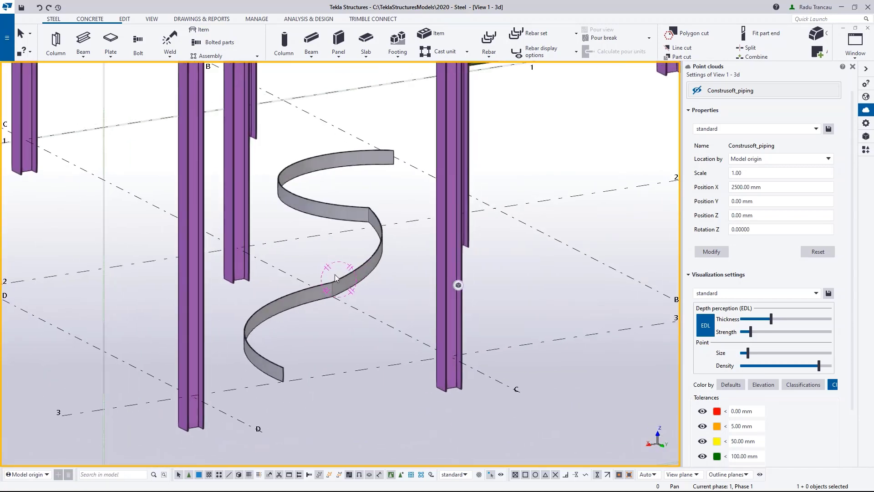
Examine the curved lofted plate up close and from several angles within the whole steel frame.
scroll(350, 260, up, 2)
scroll(358, 240, up, 2)
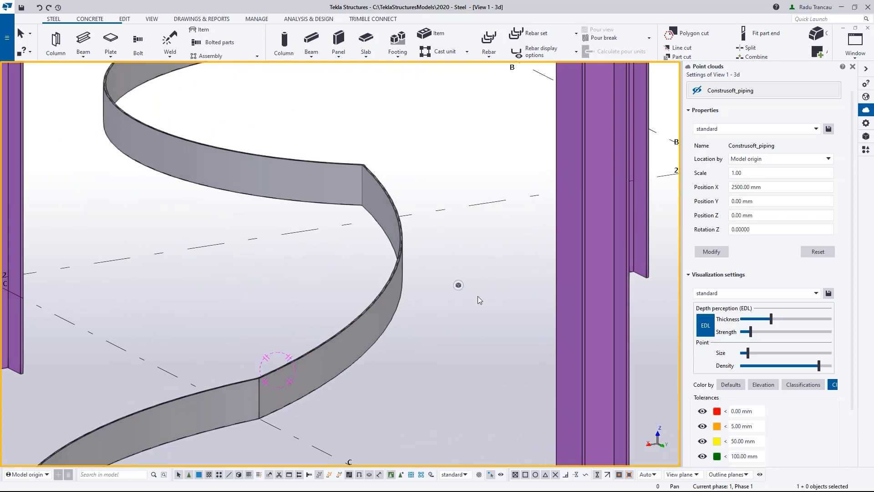
middle_drag(422, 317, 344, 287)
scroll(399, 298, down, 6)
middle_drag(344, 287, 376, 297)
scroll(375, 300, down, 2)
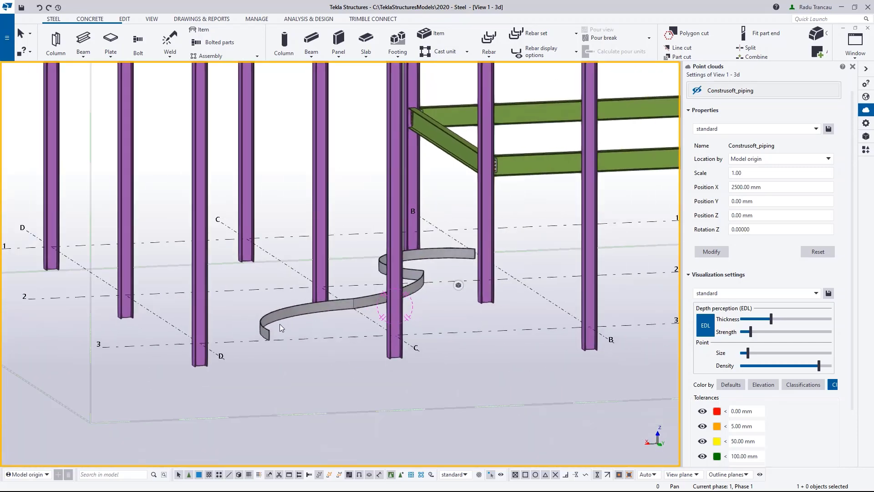
ctrl+middle_drag(279, 324, 326, 331)
scroll(332, 310, up, 2)
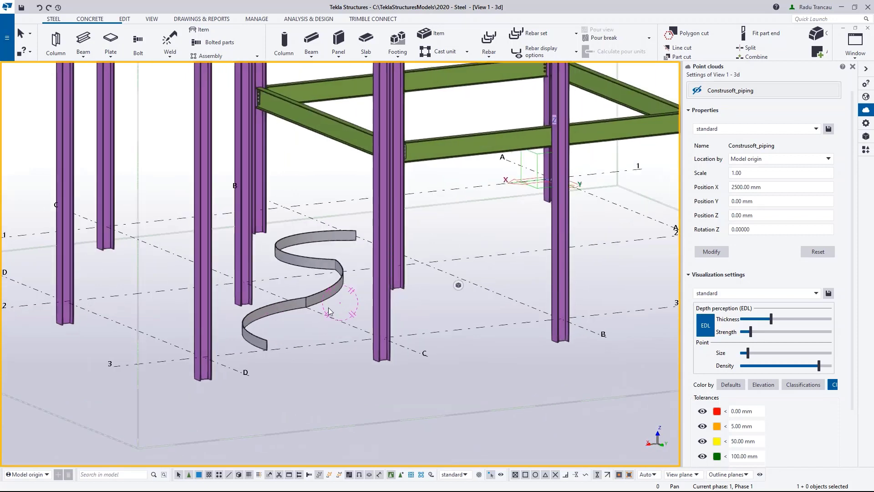
click(283, 308)
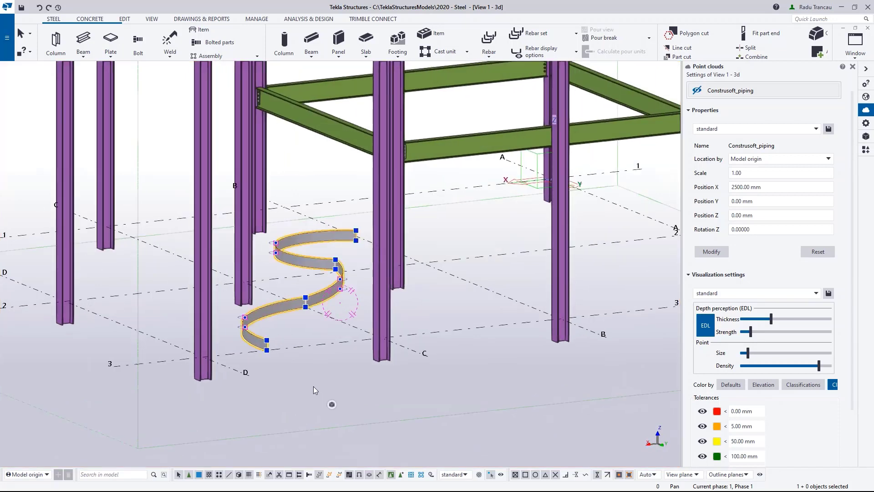
click(313, 343)
scroll(313, 343, down, 6)
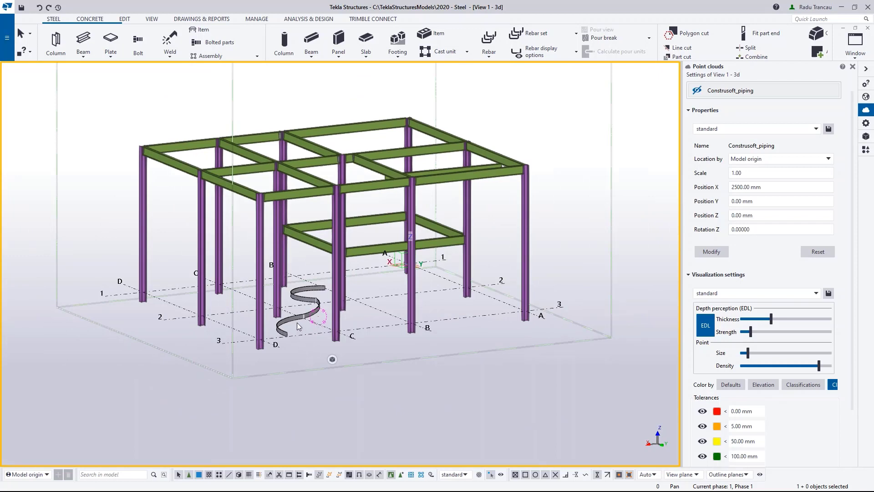
middle_drag(308, 324, 309, 328)
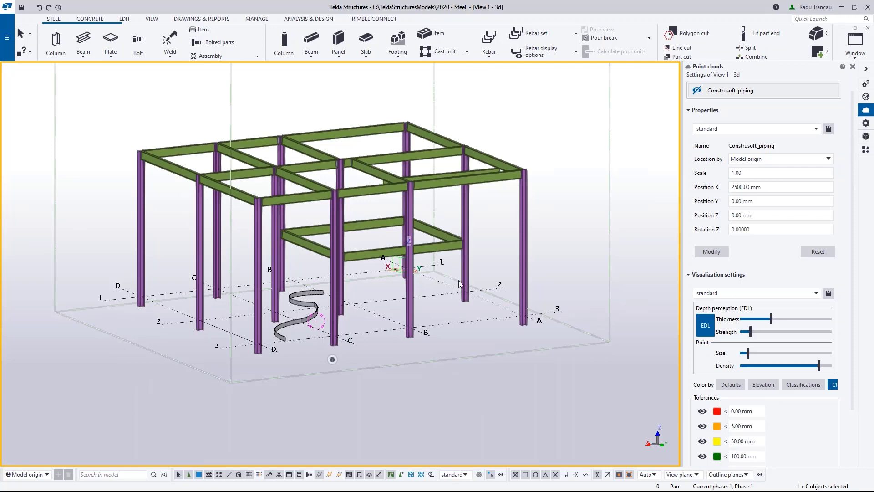
ctrl+middle_drag(253, 297, 480, 302)
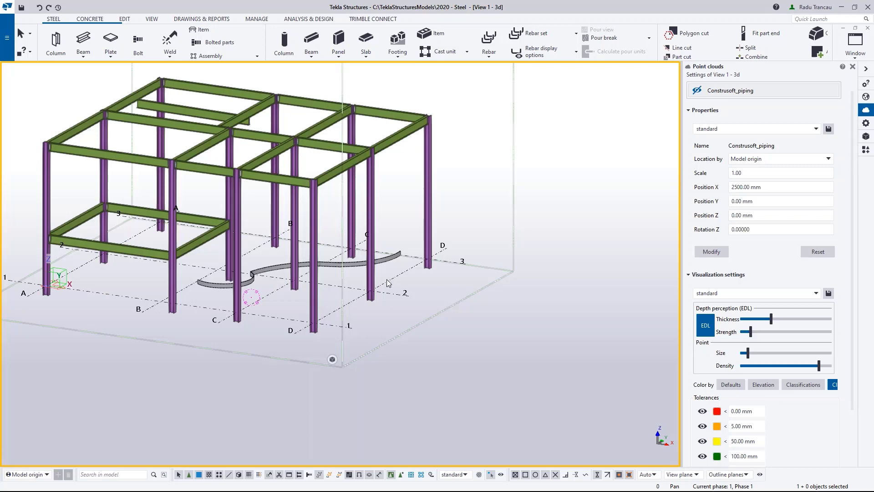
ctrl+middle_drag(389, 282, 274, 312)
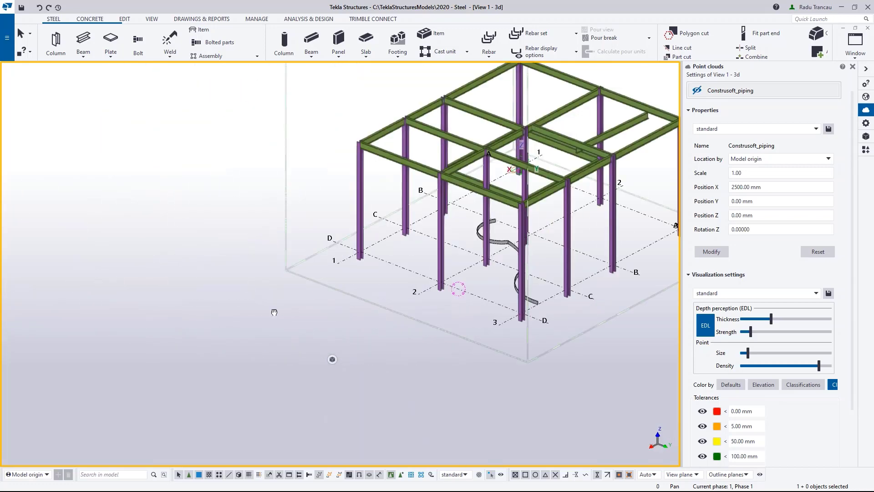
Draw a construction circle with a radius of 1300 mm, centred on grid line D between grid lines 1 and 2.
scroll(392, 321, up, 6)
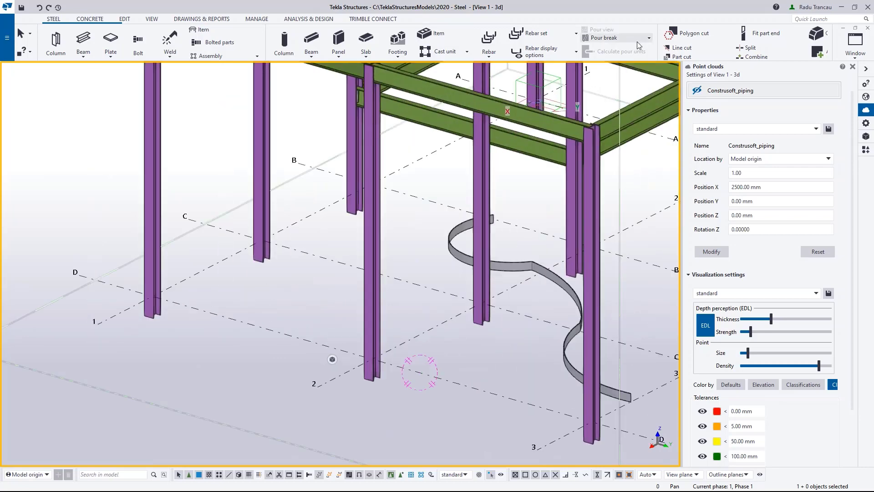
scroll(639, 45, down, 5)
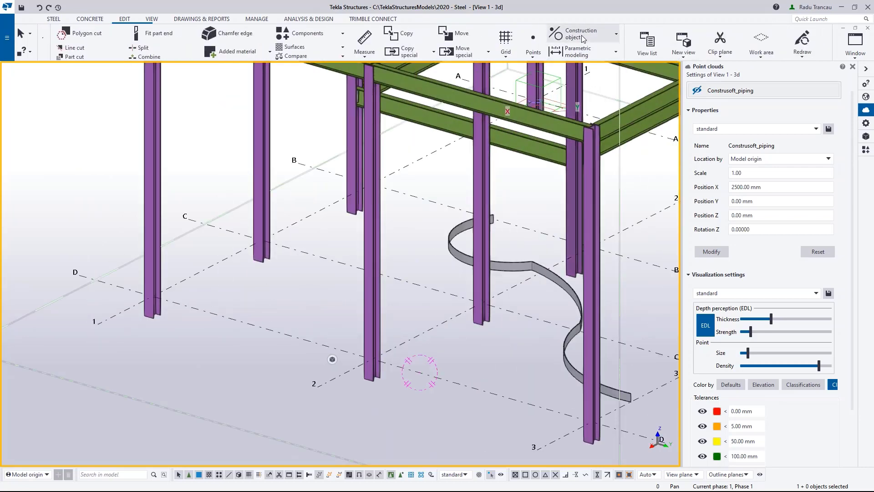
click(582, 39)
click(592, 88)
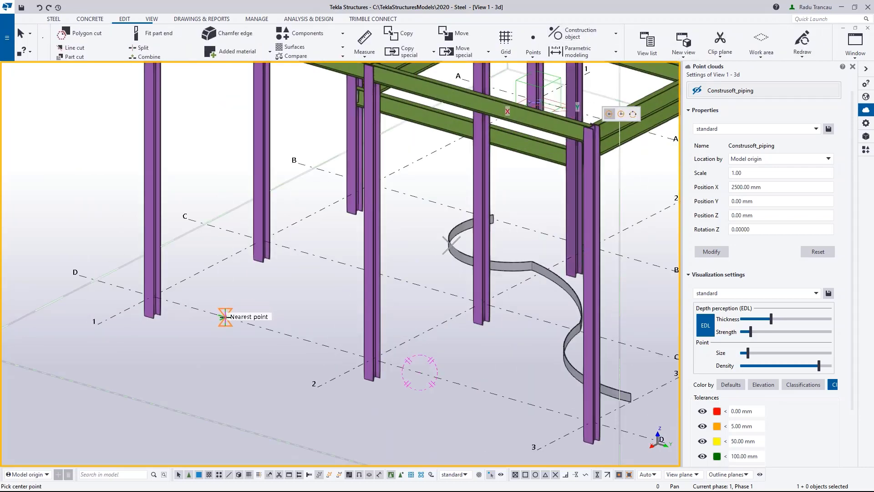
click(262, 328)
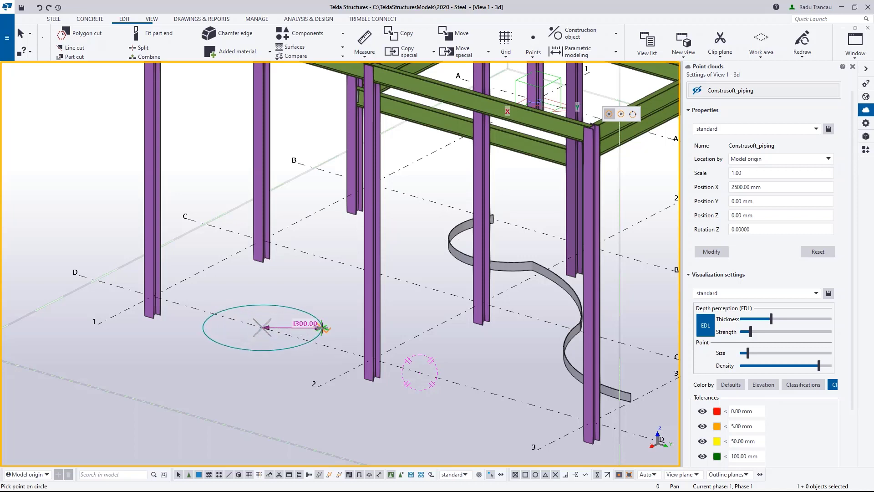
click(322, 327)
right_click(322, 262)
click(346, 272)
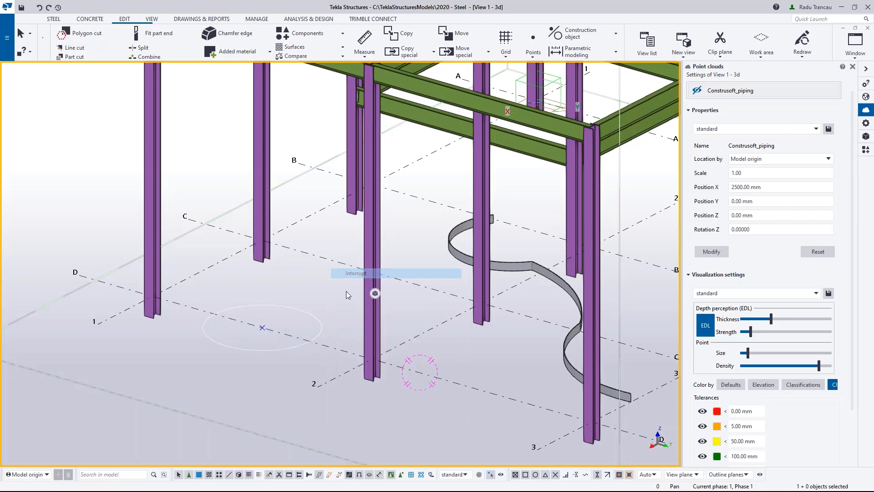
Make one linear copy of the construction circle with a Z offset of 1000 mm.
click(314, 314)
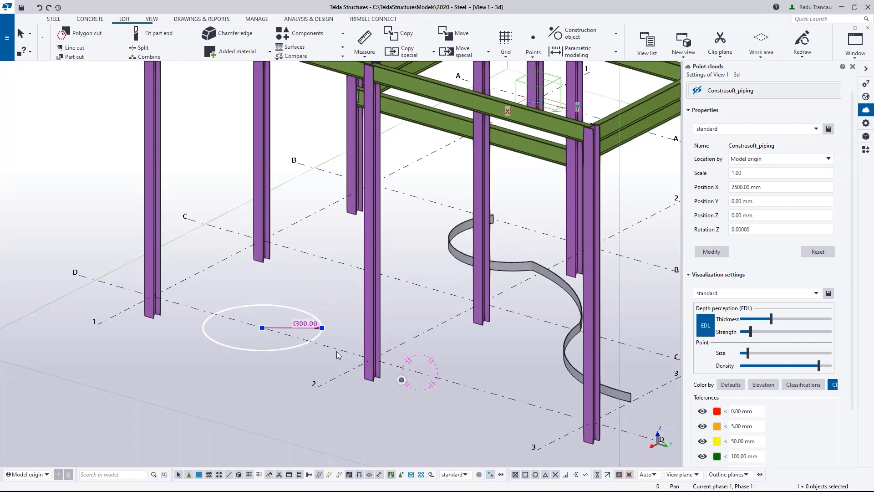
right_click(308, 280)
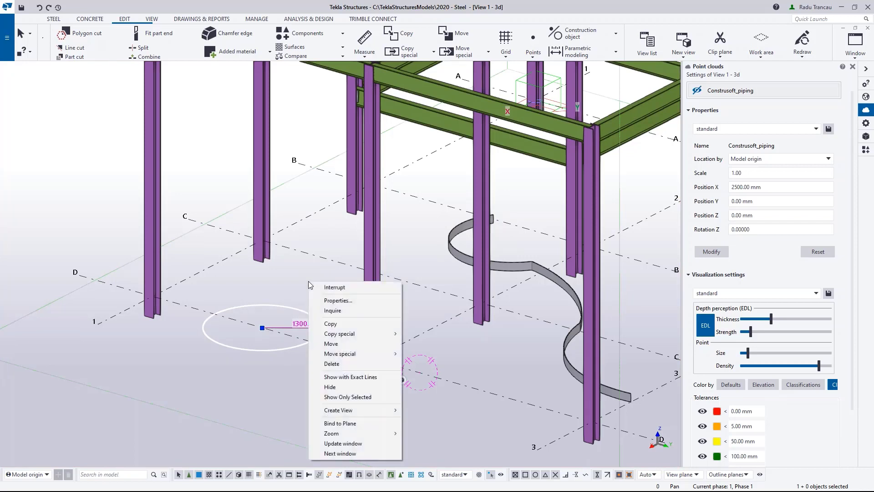
mouse_move(345, 334)
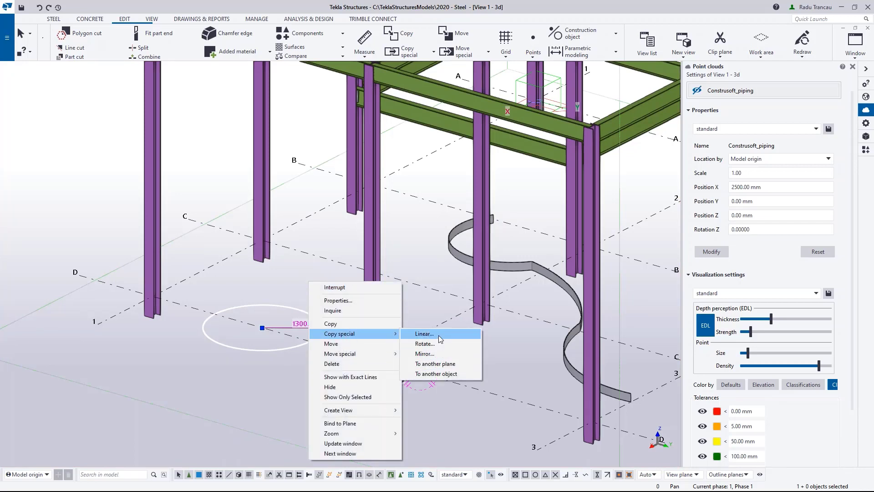
click(424, 333)
key(Tab)
key(Tab)
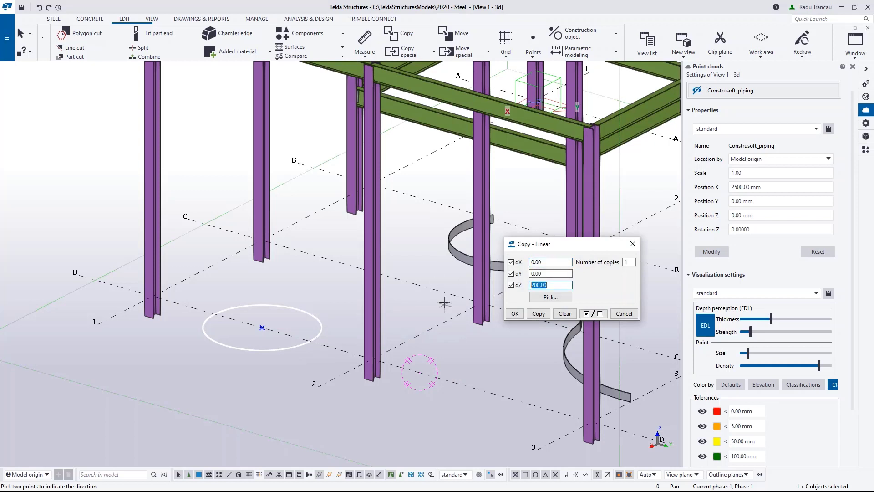
text(1000)
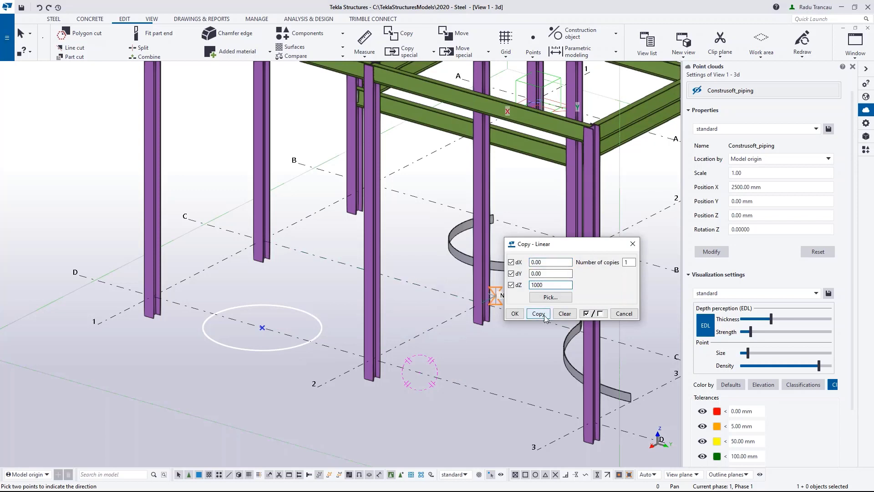
click(551, 297)
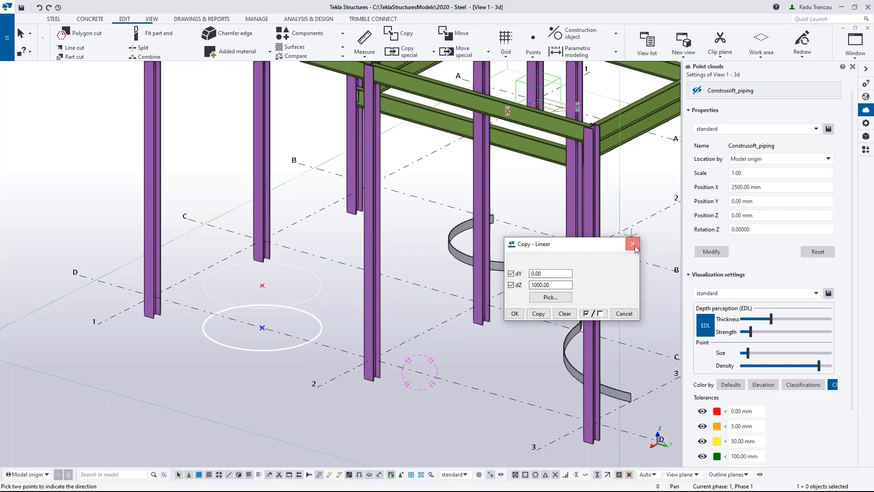
scroll(254, 282, up, 2)
right_click(317, 272)
click(337, 325)
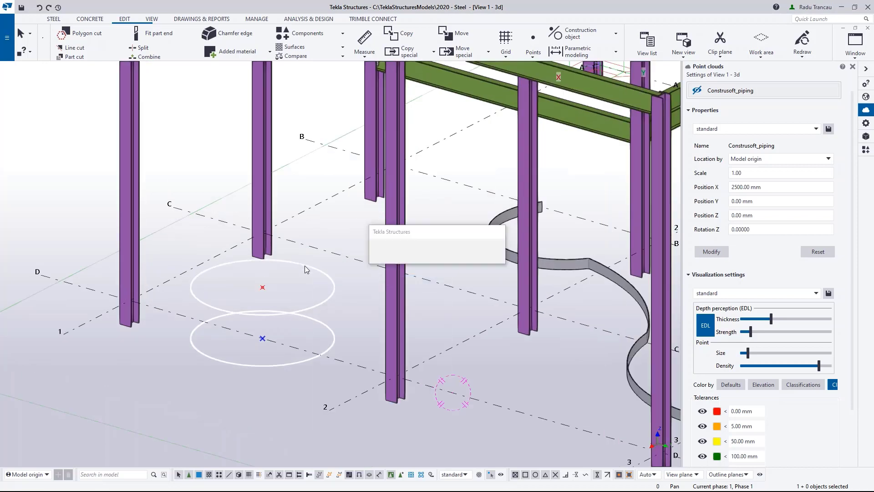
Set the radius of the upper construction circle to 500 mm.
click(314, 269)
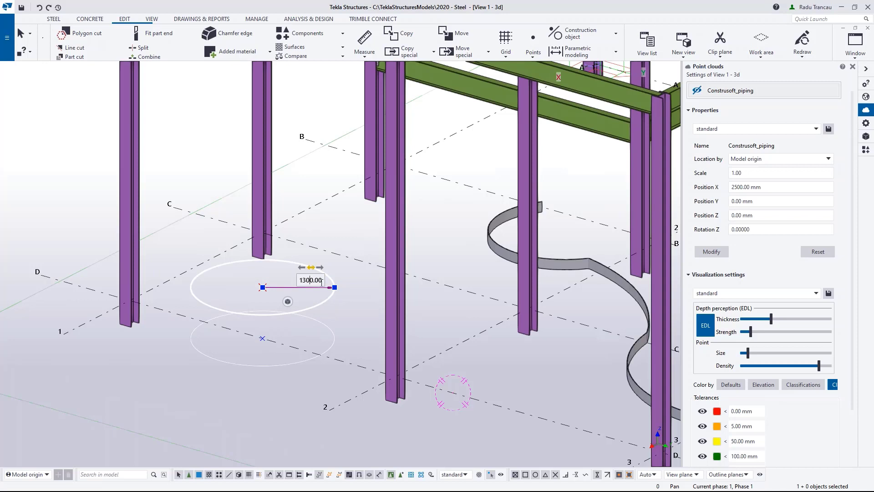
text(500)
key(Return)
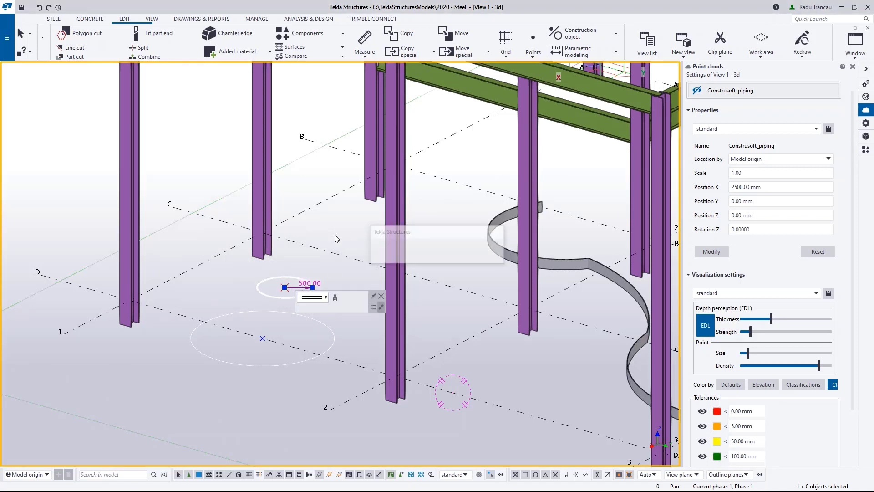
click(335, 234)
middle_drag(335, 234, 311, 227)
Create a cone-shaped lofted plate between the large lower circle and the small upper circle.
click(54, 18)
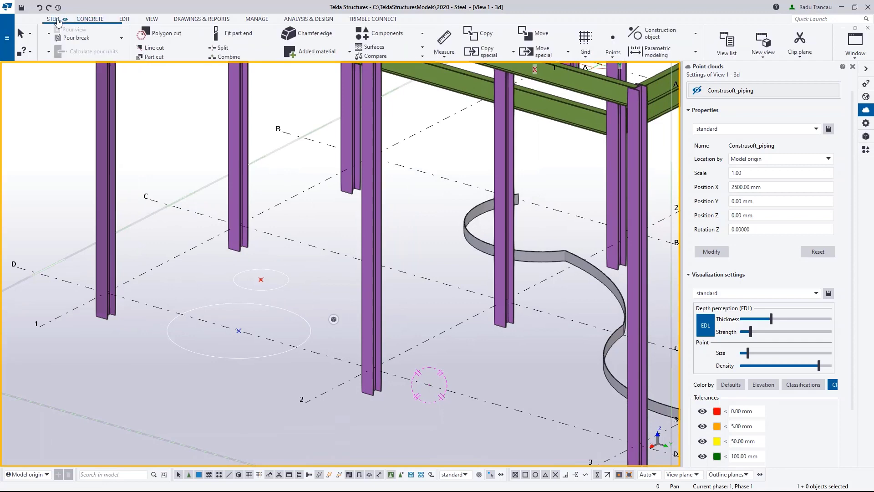
click(111, 51)
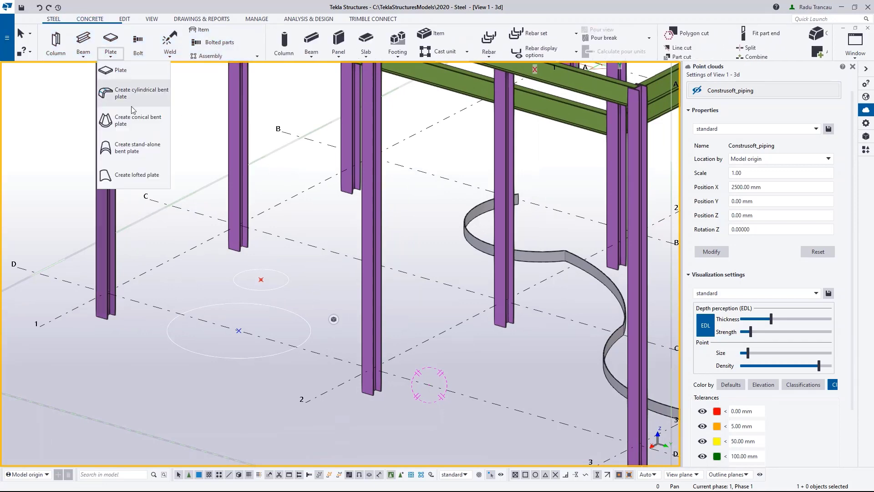
click(150, 179)
middle_drag(322, 350, 289, 302)
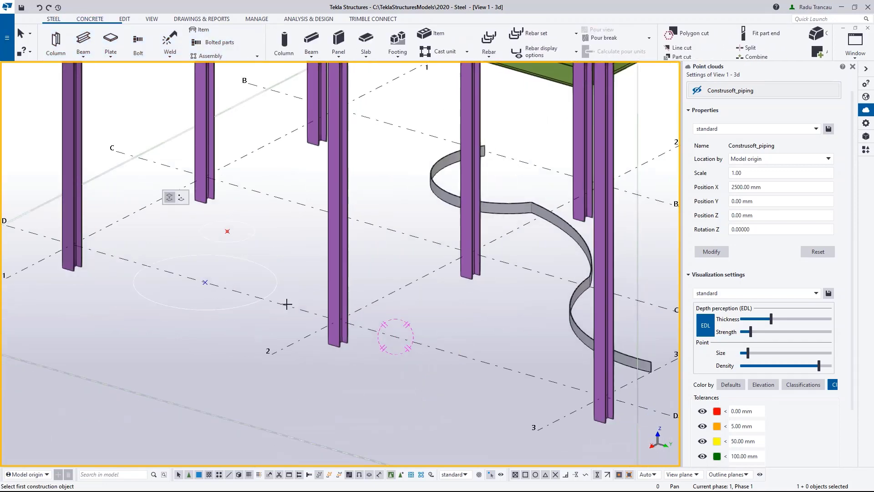
click(246, 303)
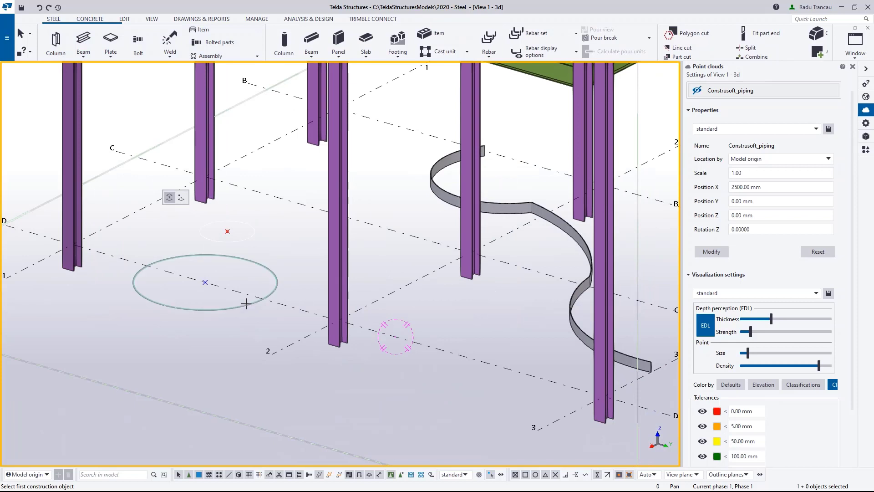
click(247, 239)
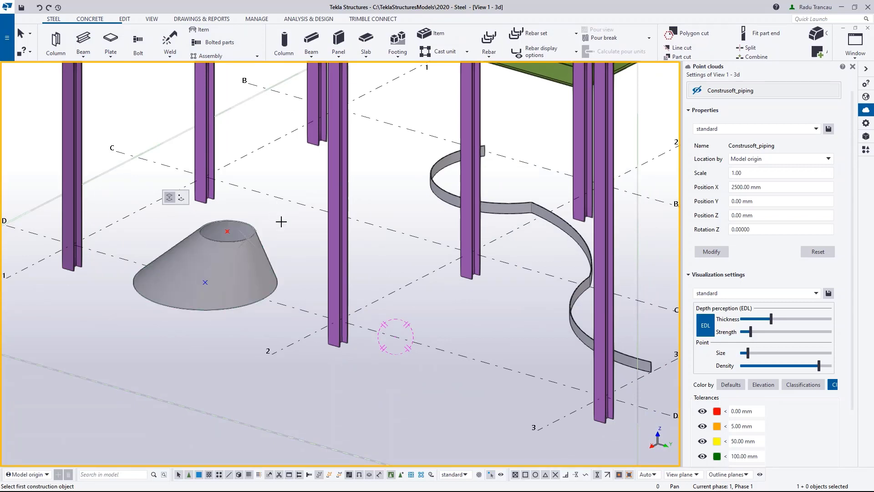
right_click(281, 221)
click(300, 227)
Create a single-part drawing of the conical lofted plate, performing numbering with all modified objects included.
scroll(297, 267, up, 3)
click(238, 256)
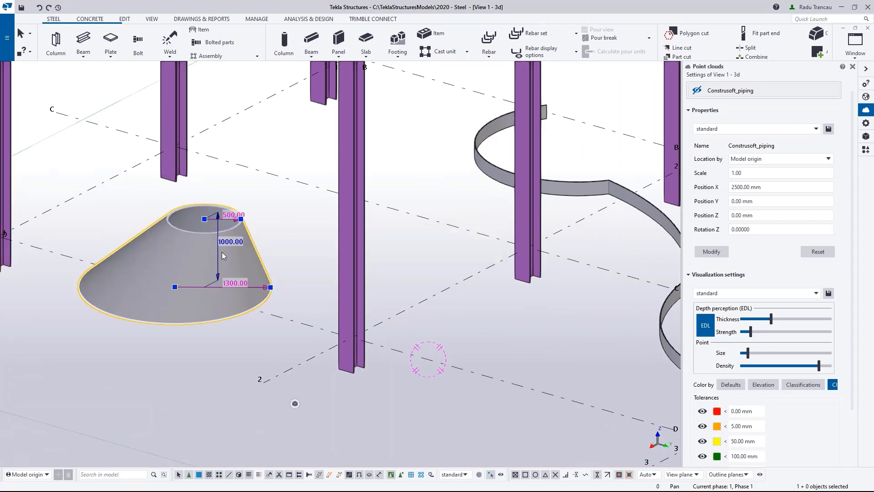
middle_drag(211, 234, 247, 235)
right_click(196, 223)
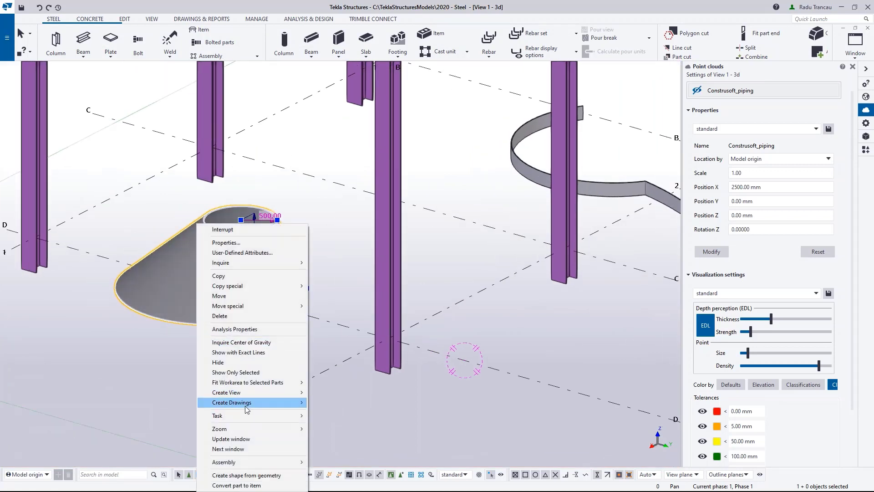
mouse_move(246, 408)
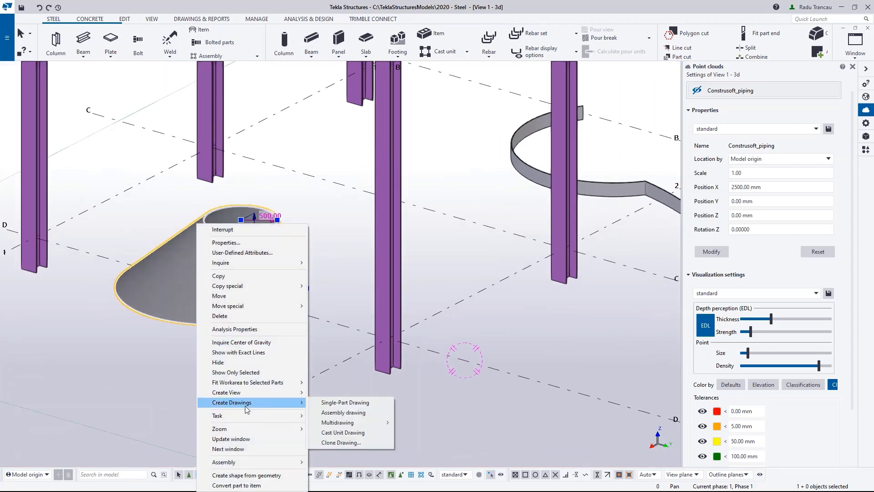
click(326, 403)
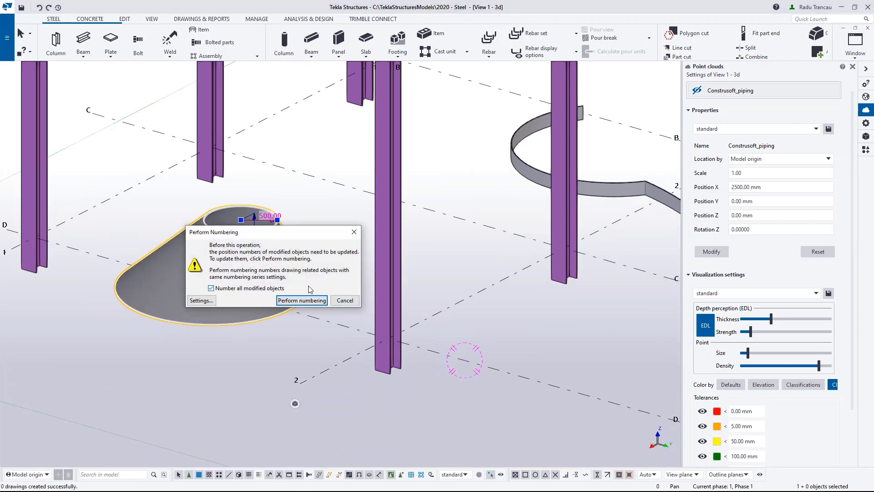
click(302, 300)
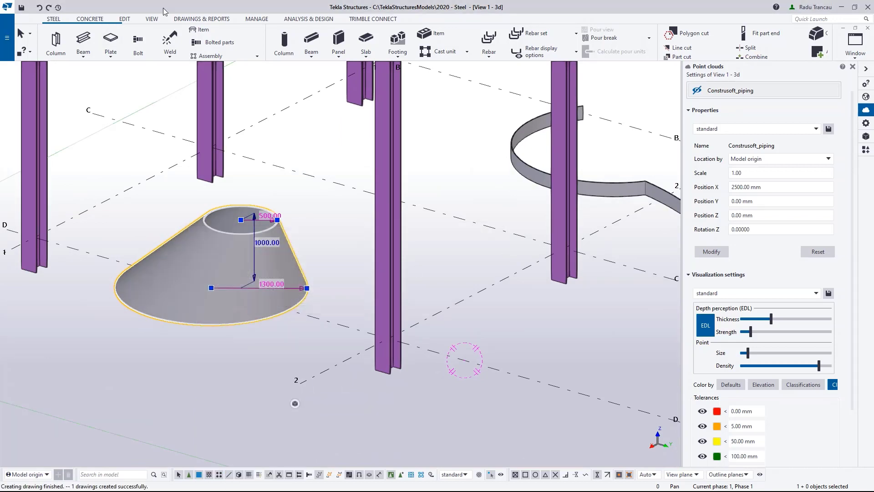
Open the conical plate's new single-part drawing from the document list and close the list.
click(226, 19)
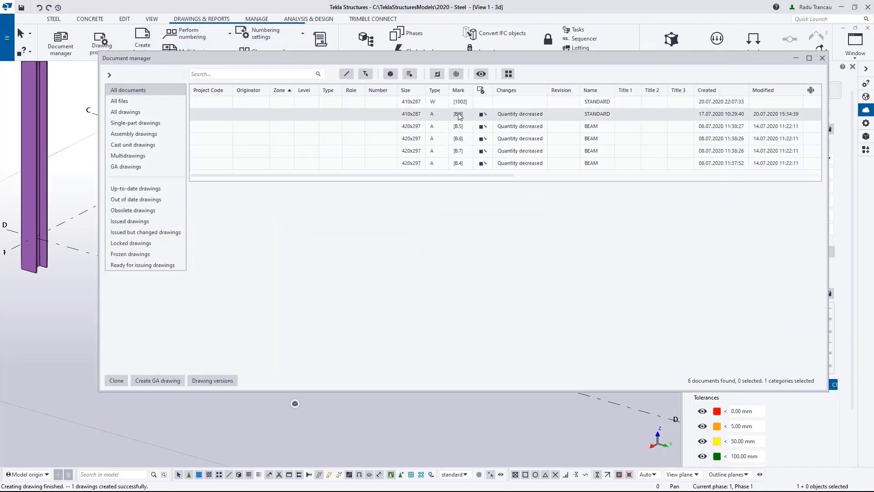
click(459, 103)
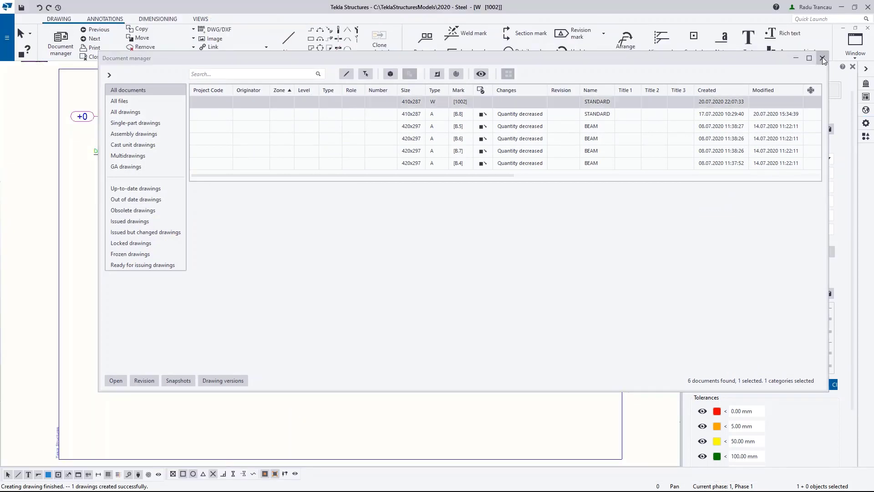
click(822, 58)
Recreate the conical plate's single-part drawing with Unfolded set to Yes in its view creation attributes.
scroll(288, 220, down, 2)
double_click(346, 272)
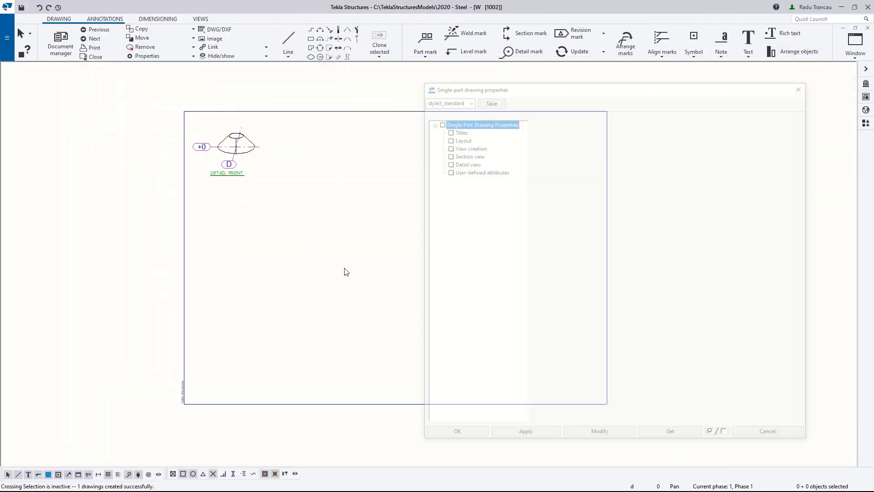
click(464, 145)
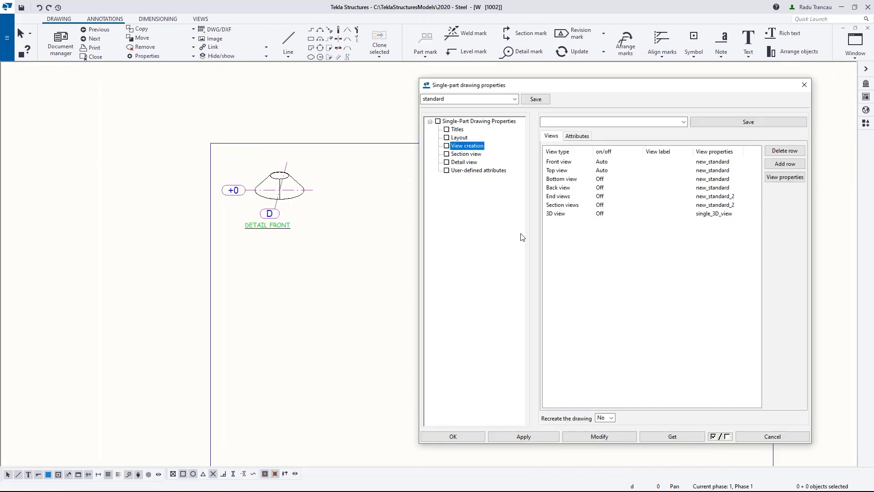
click(583, 137)
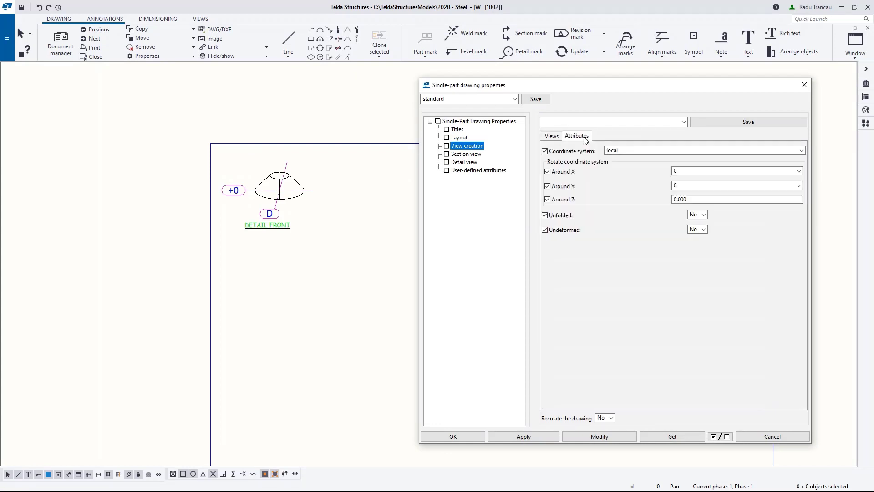
click(704, 215)
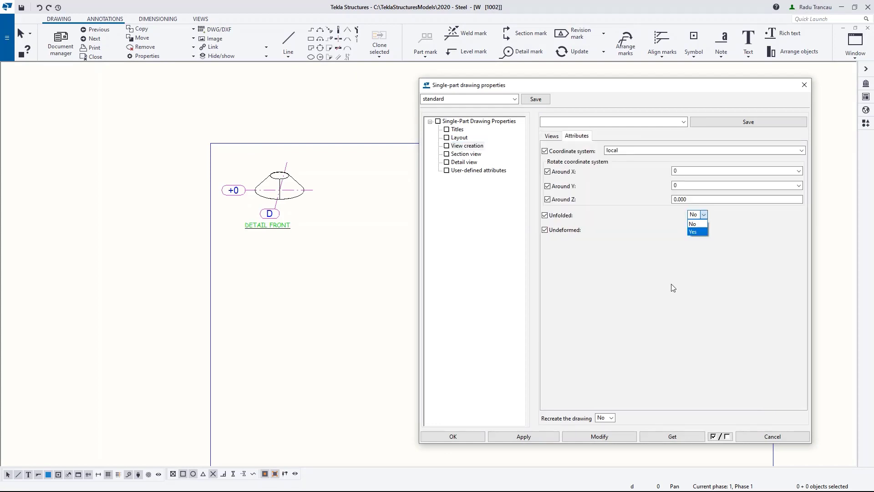
click(699, 233)
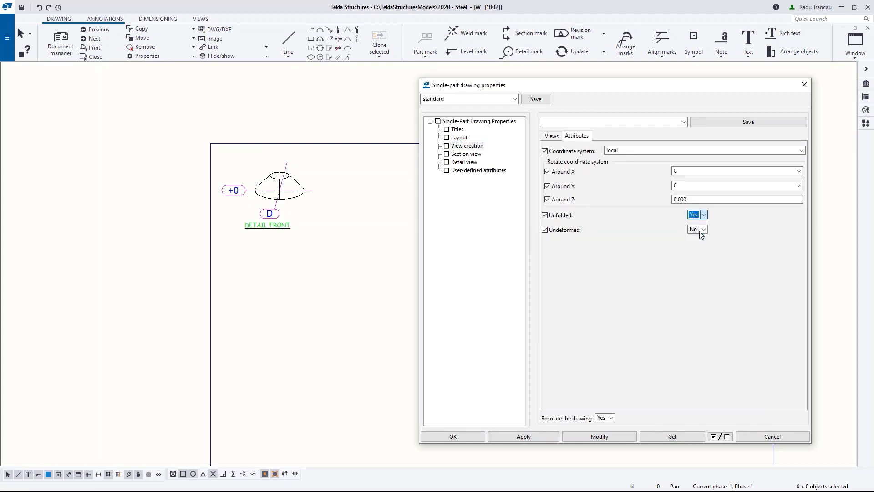
click(599, 435)
click(422, 268)
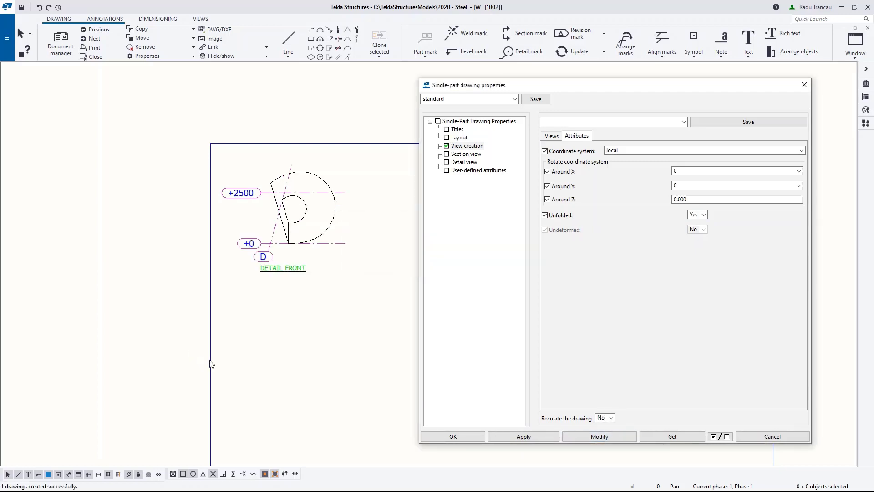
Accept the drawing properties and close the unfolded cone drawing, keeping its changes.
middle_drag(297, 245, 295, 258)
scroll(320, 226, up, 3)
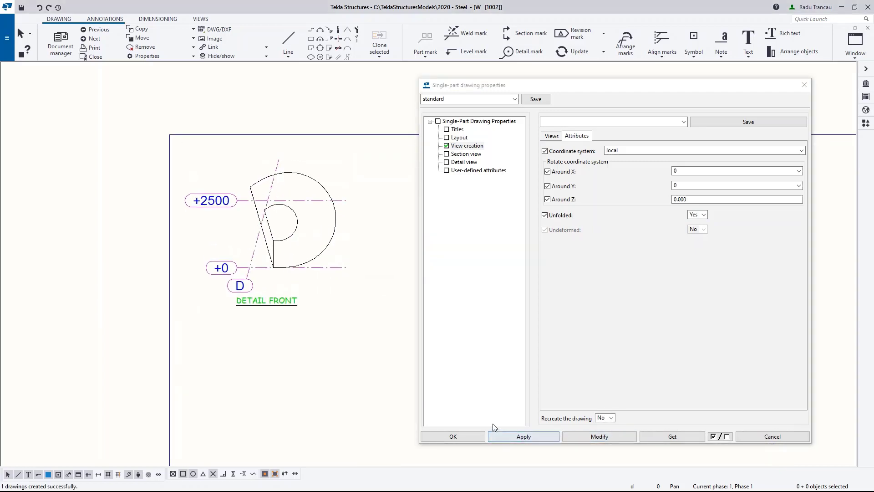
click(472, 434)
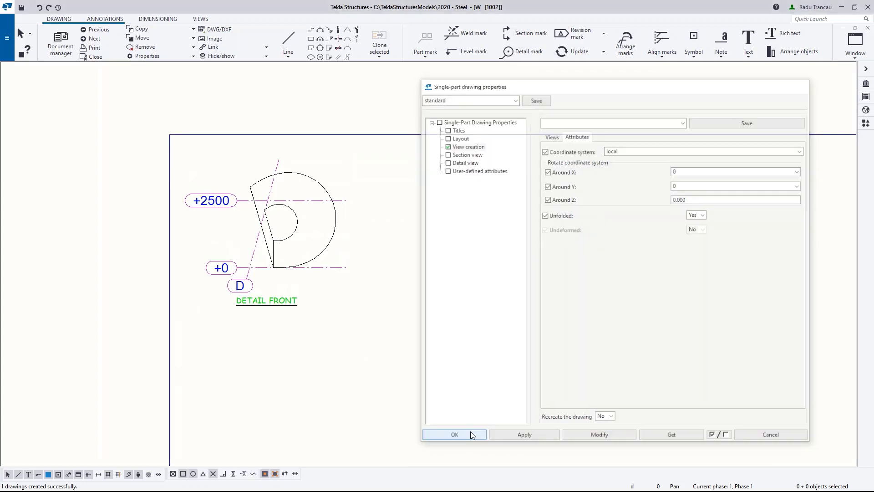
click(868, 28)
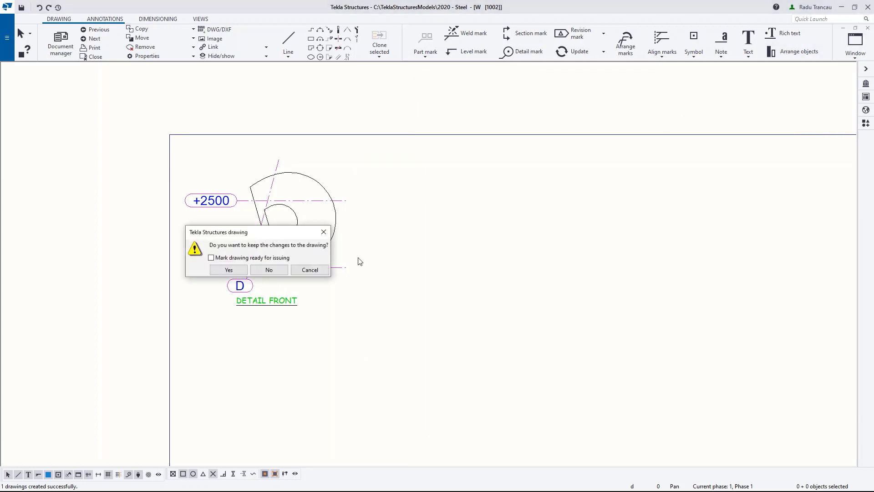
click(228, 268)
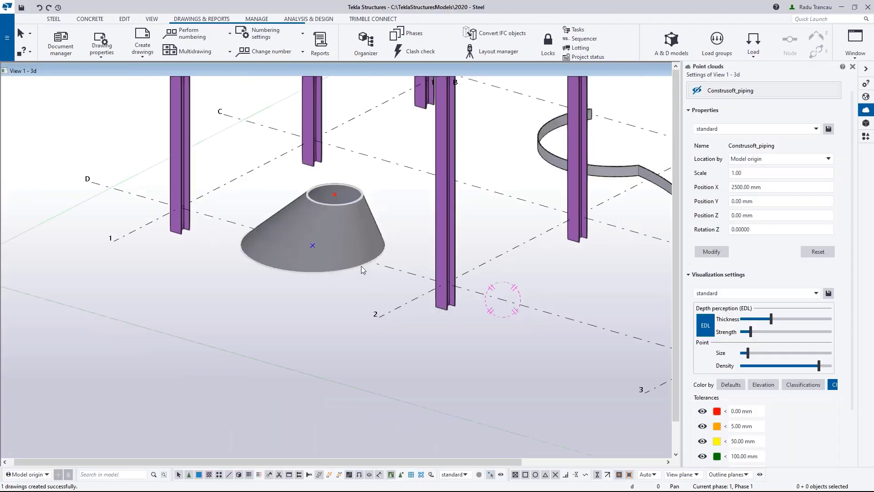
Delete the conical lofted plate and its two construction circles from the model.
click(359, 272)
key(Delete)
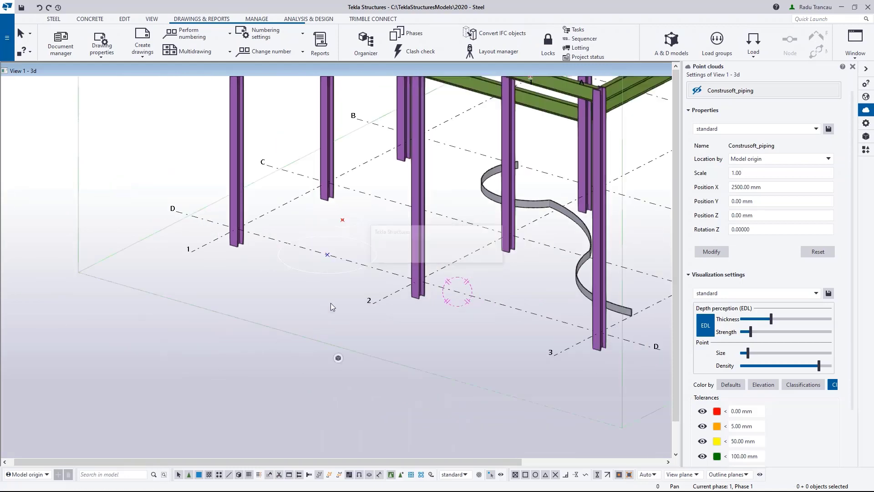
scroll(330, 303, up, 5)
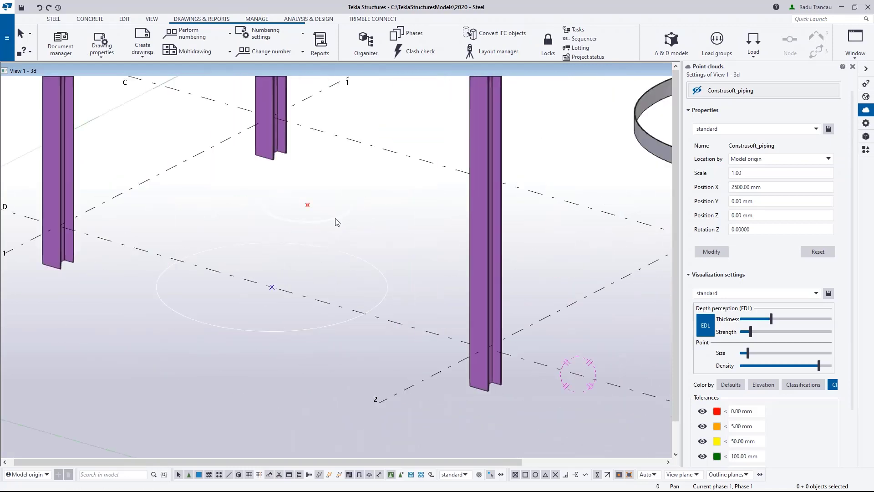
click(345, 217)
key(Delete)
Draw a construction arc of about 3793.5 mm radius, centred on grid line D and starting on grid line 1.
middle_drag(663, 49, 299, 55)
middle_drag(351, 58, 270, 57)
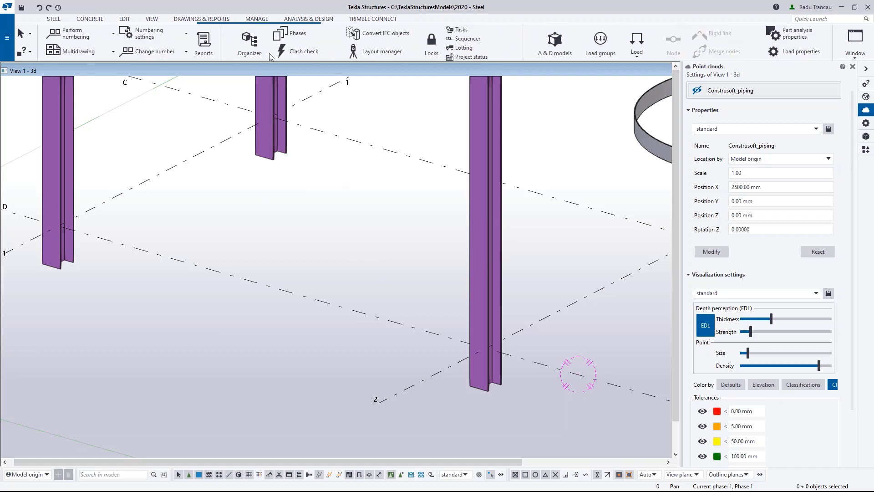
middle_drag(568, 32, 323, 43)
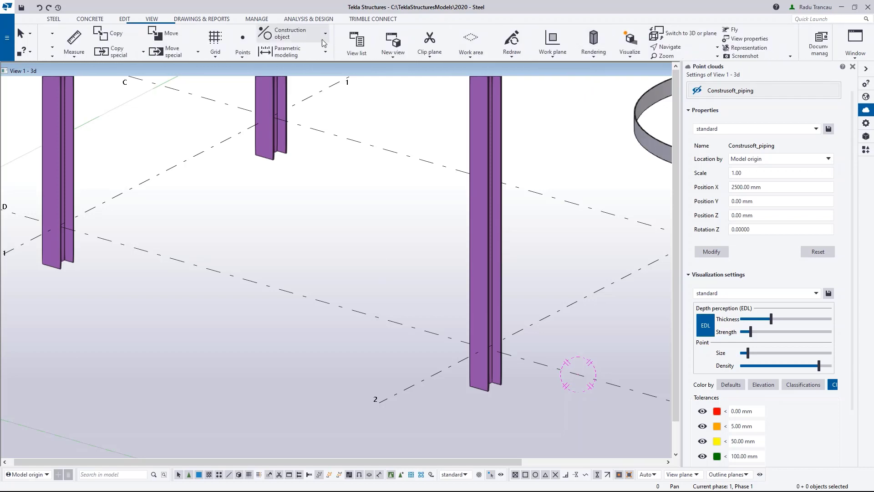
click(300, 36)
click(293, 108)
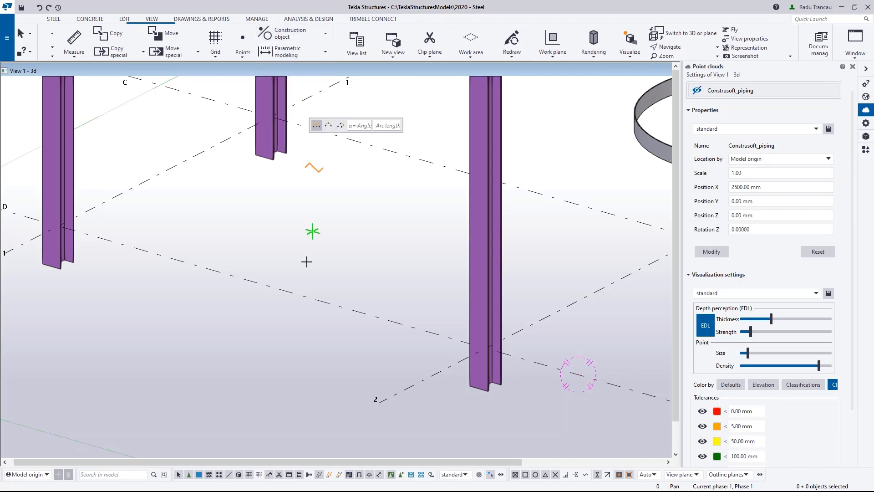
click(287, 291)
click(164, 170)
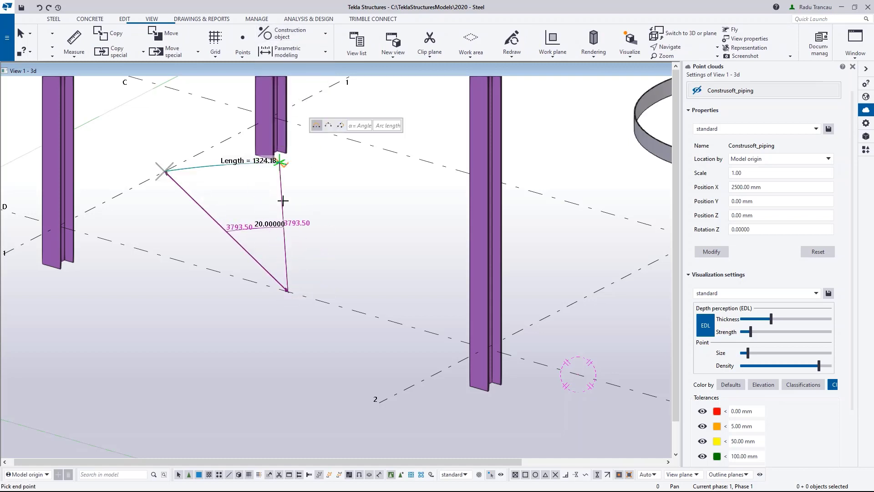
click(448, 178)
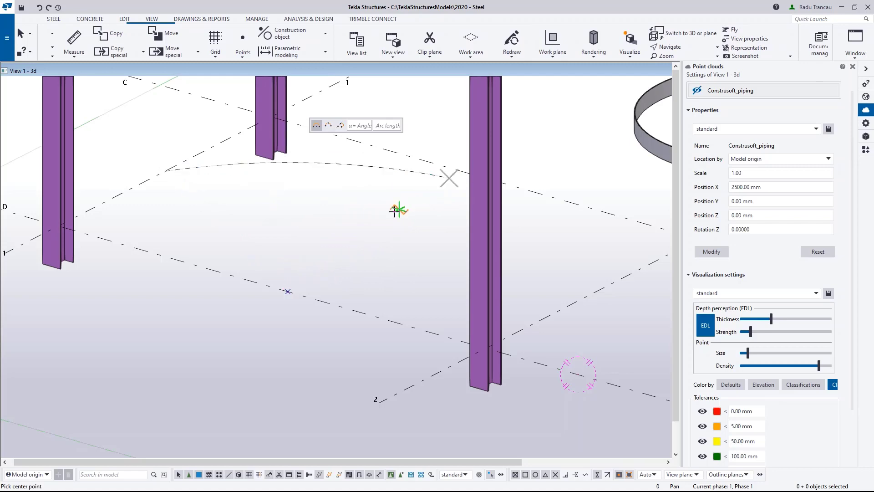
scroll(342, 279, down, 2)
middle_drag(378, 217, 253, 250)
right_click(344, 270)
click(360, 277)
Make one linear copy of the construction arc, offset 1000 mm in Z.
scroll(364, 269, down, 2)
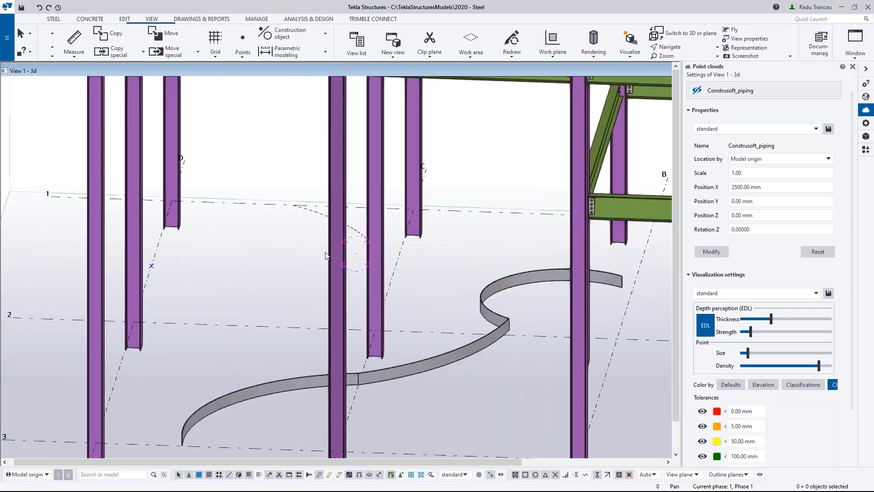
scroll(324, 255, down, 1)
ctrl+middle_drag(311, 255, 333, 260)
right_click(332, 230)
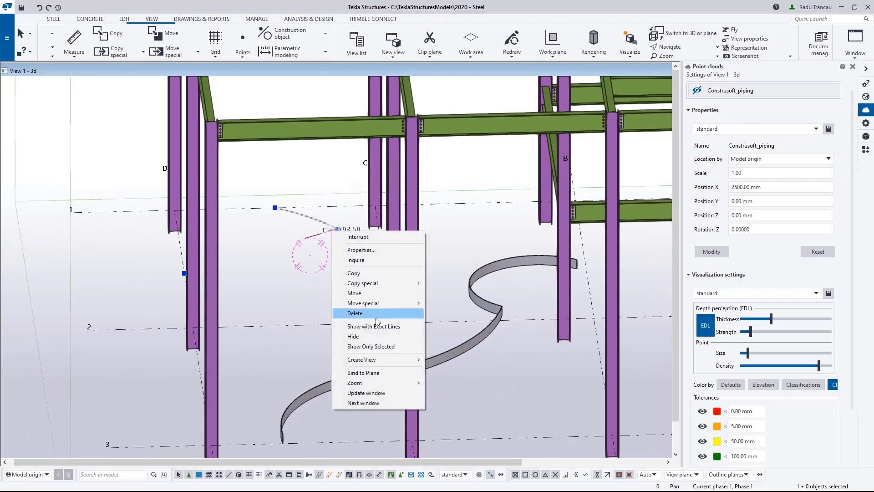
mouse_move(364, 283)
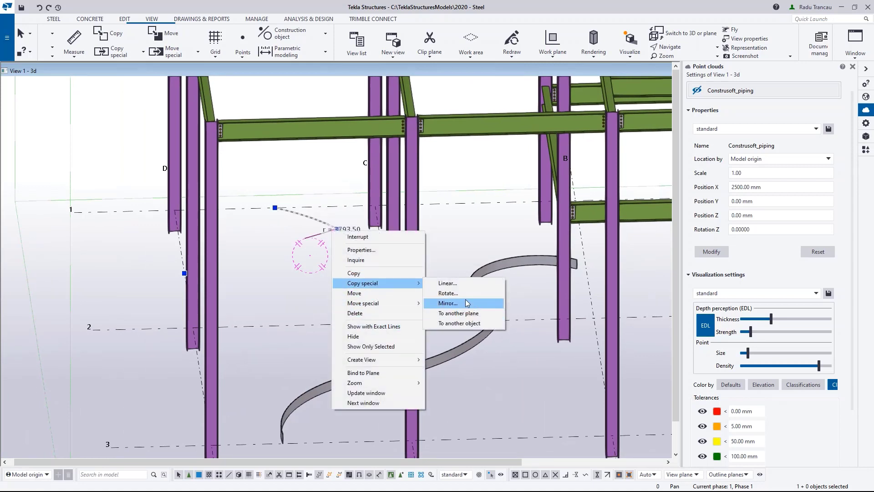
click(446, 283)
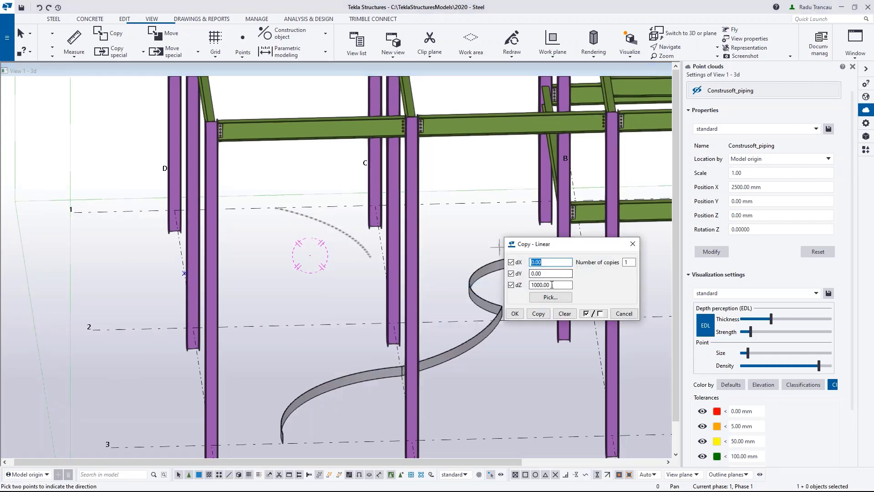
click(539, 313)
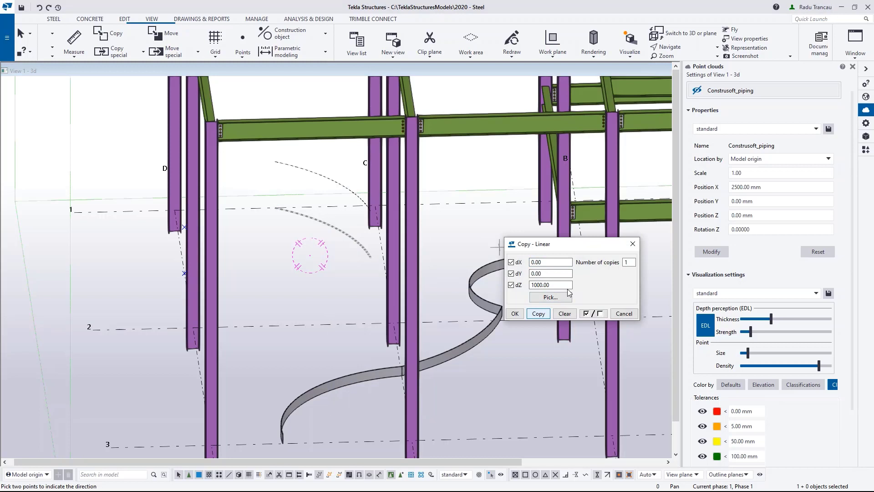
click(633, 243)
Set the radius of the upper construction arc to 2500 mm.
scroll(328, 180, up, 2)
right_click(329, 180)
click(341, 180)
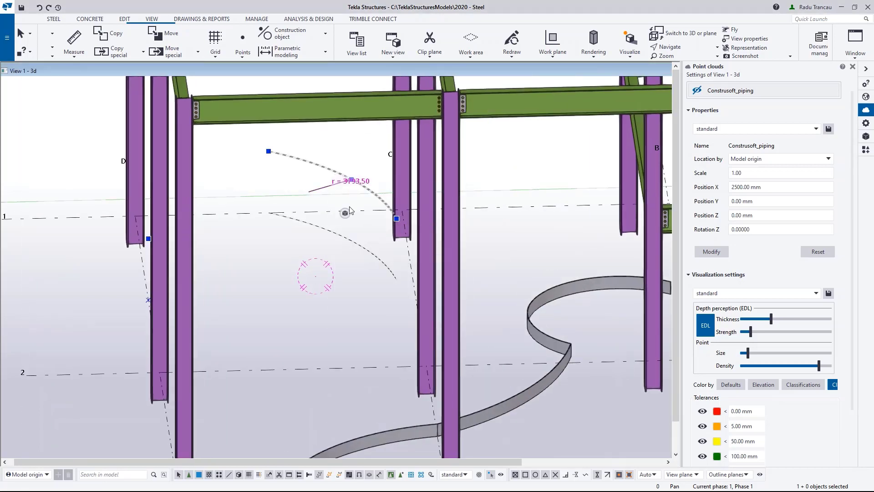
click(351, 181)
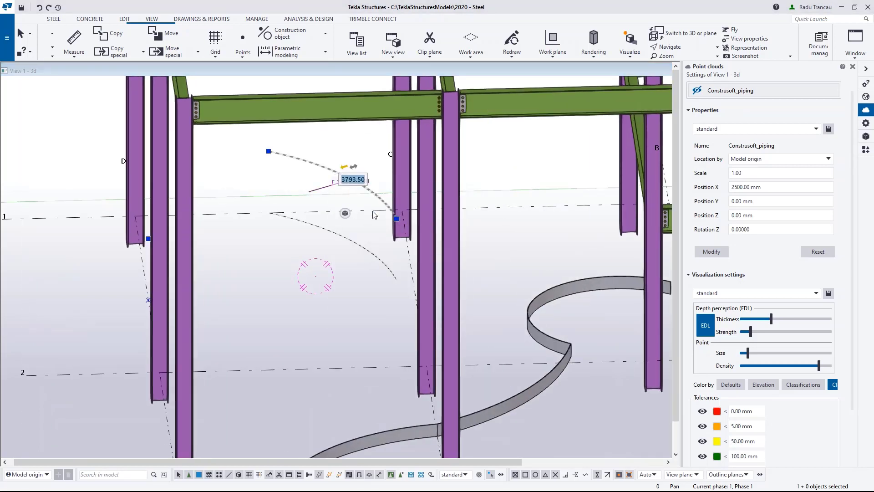
double_click(362, 179)
text(20000)
key(Return)
scroll(326, 184, down, 2)
ctrl+middle_drag(326, 183, 597, 226)
click(394, 171)
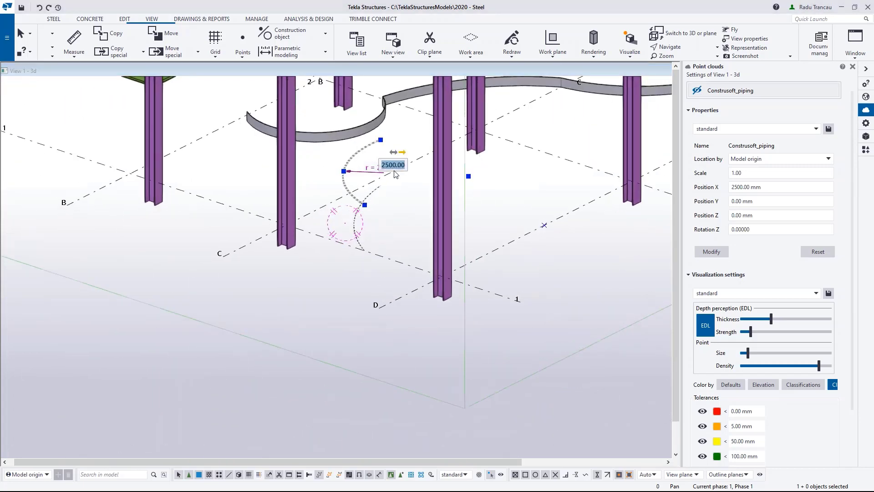
text(1000)
key(Escape)
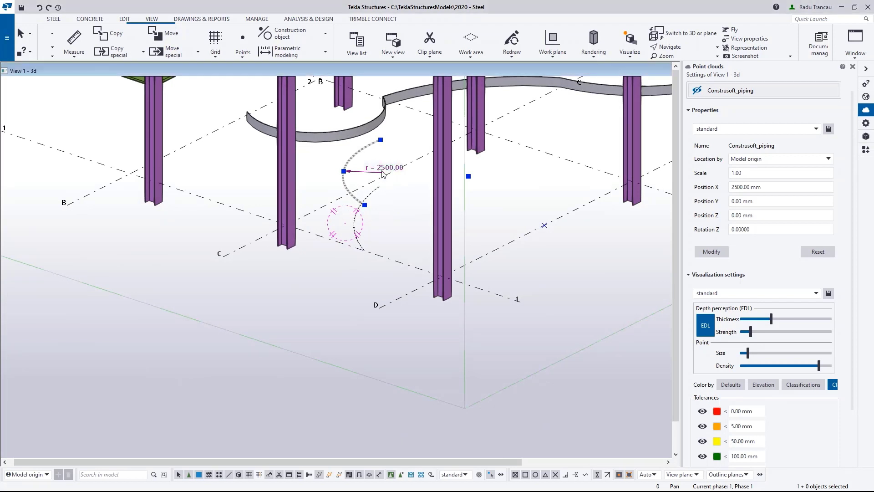
Create a lofted plate between the lower and upper construction arcs.
ctrl+middle_drag(417, 235, 383, 217)
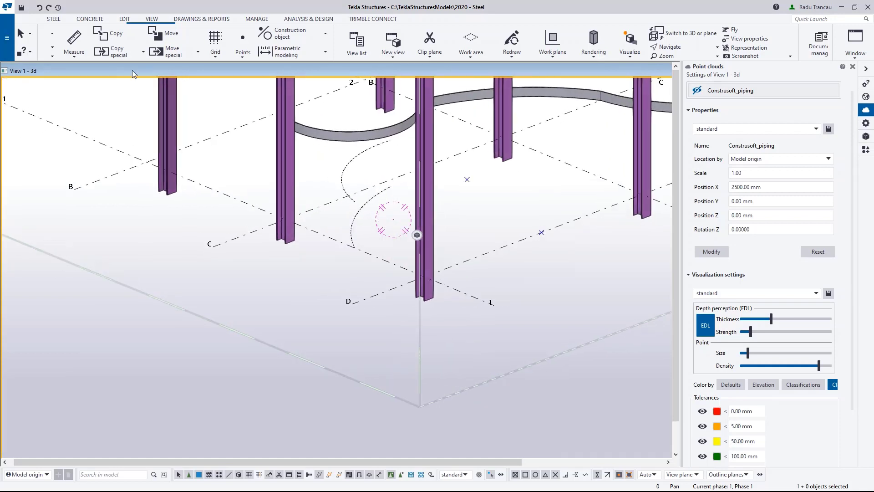
click(54, 18)
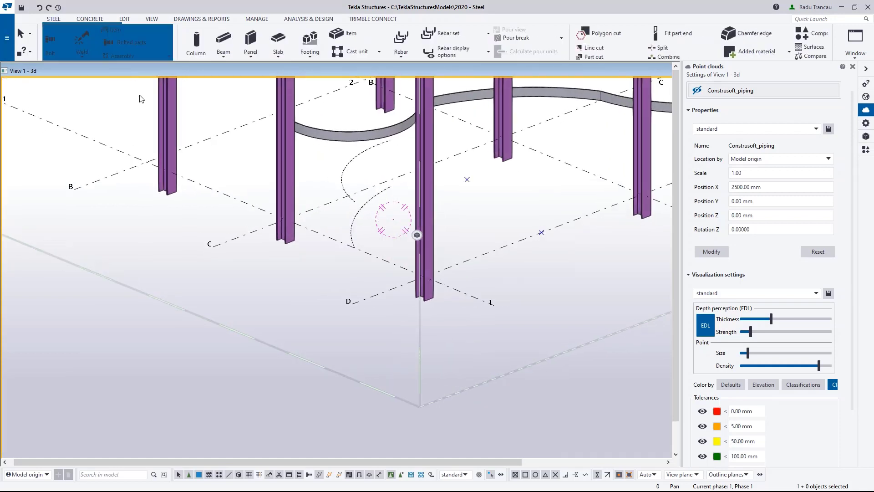
click(116, 59)
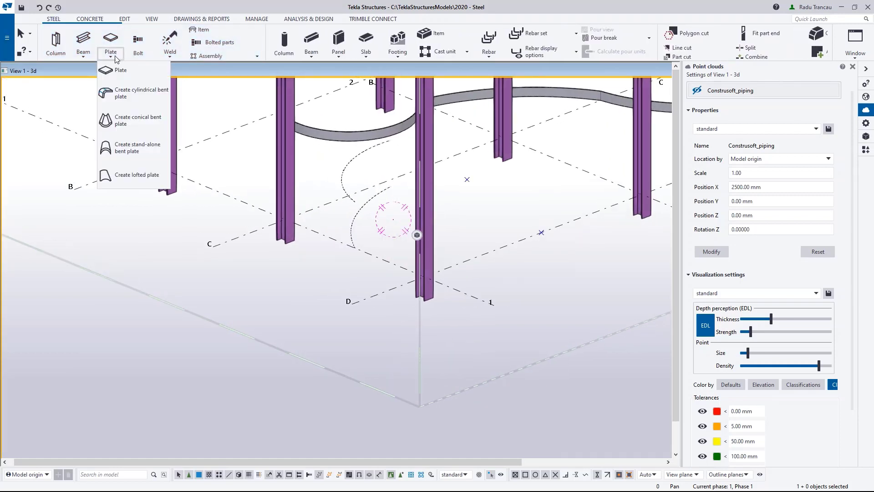
click(132, 155)
click(351, 227)
click(342, 175)
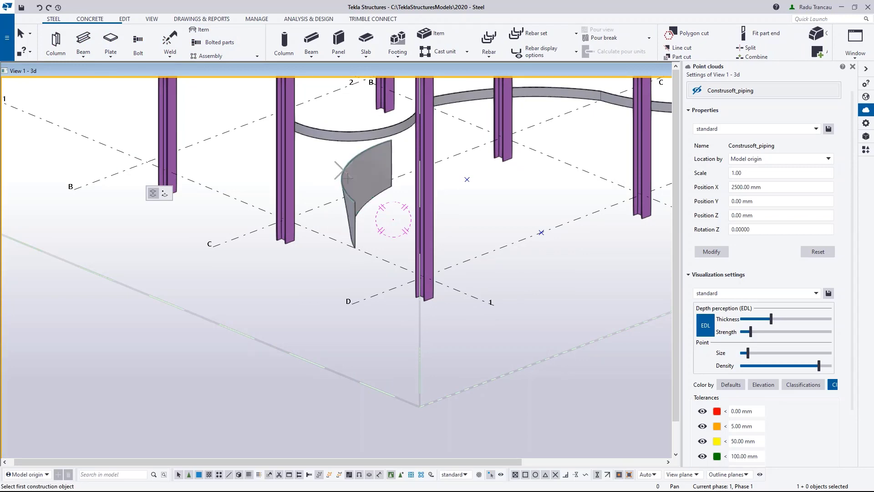
right_click(397, 200)
click(402, 204)
Create a single-part drawing of the arc-based lofted plate, performing numbering when required.
mouse_move(402, 204)
ctrl+middle_down()
mouse_move(440, 183)
mouse_move(335, 200)
mouse_move(355, 178)
ctrl+middle_up()
right_click(354, 178)
mouse_move(423, 356)
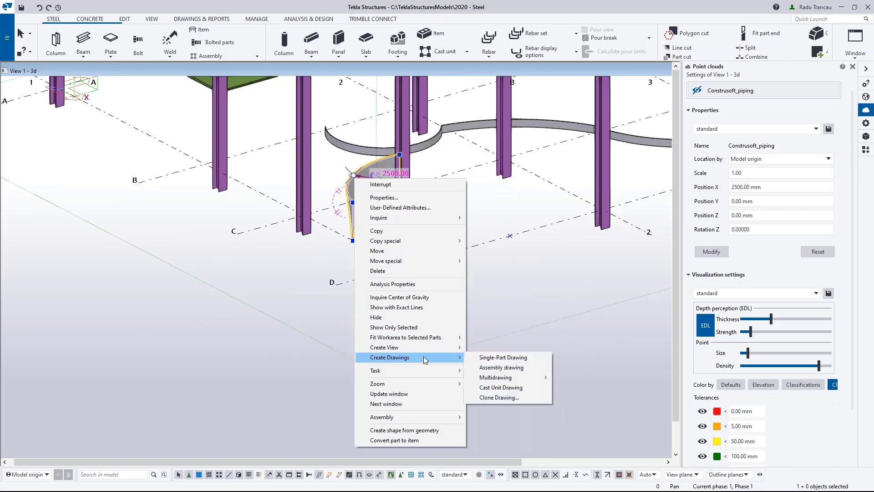
click(503, 358)
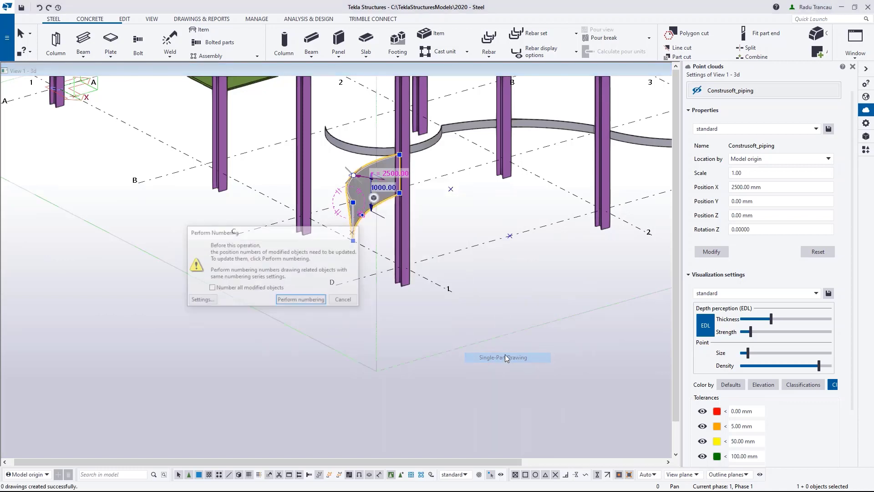
click(280, 298)
Open the arc-based plate's new single-part drawing from the document list.
click(192, 19)
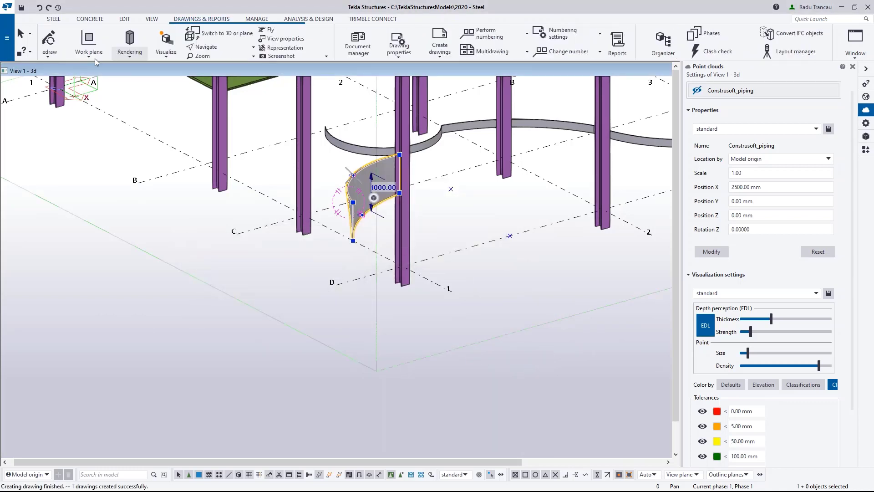
click(59, 45)
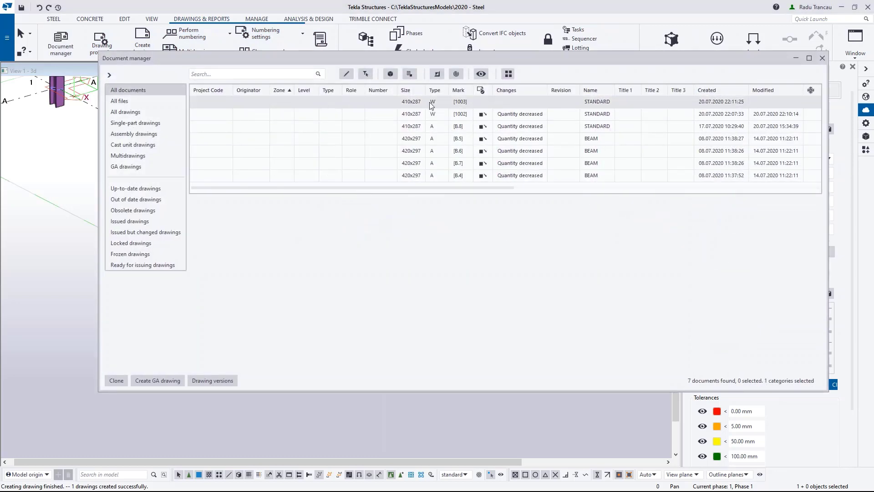
double_click(431, 104)
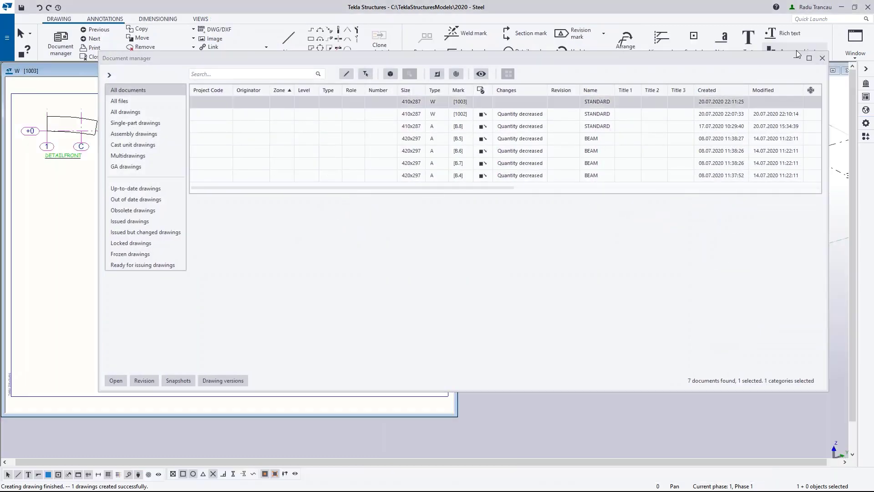
Check the view creation attributes of the arc-based plate's single-part drawing, including Unfolded and Undeformed, without changing them.
click(796, 58)
middle_drag(121, 187, 251, 248)
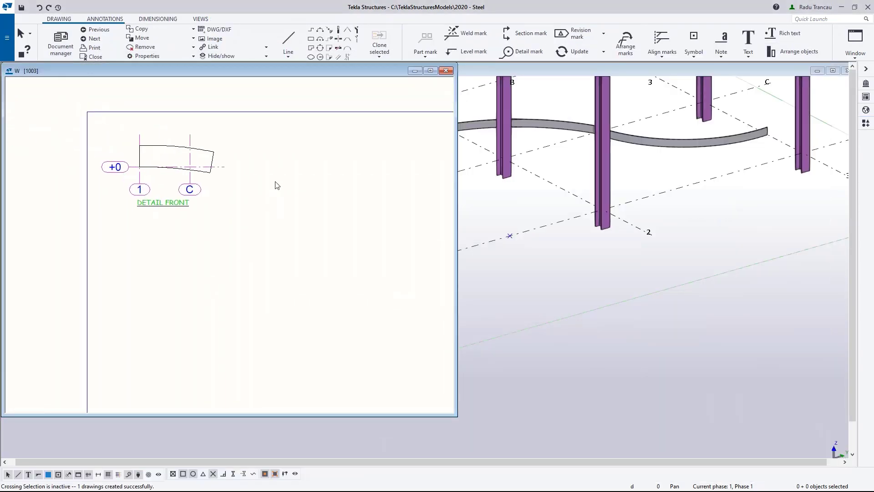
double_click(272, 180)
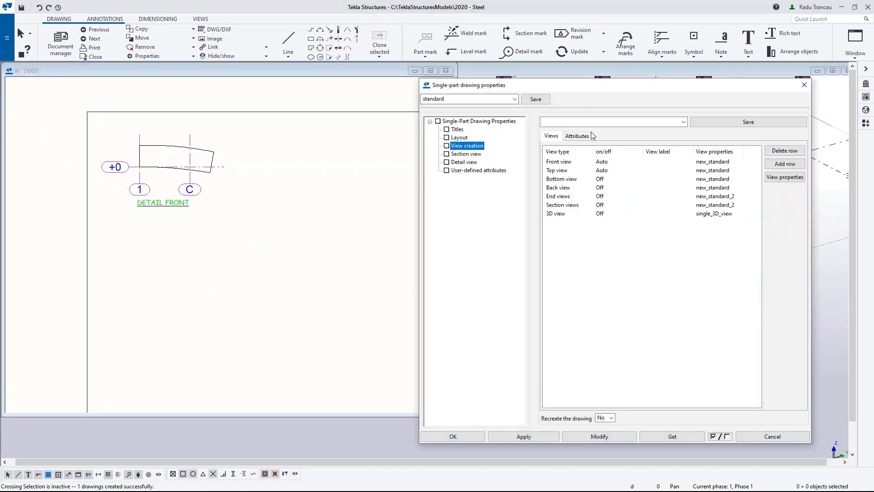
click(577, 136)
scroll(203, 191, up, 5)
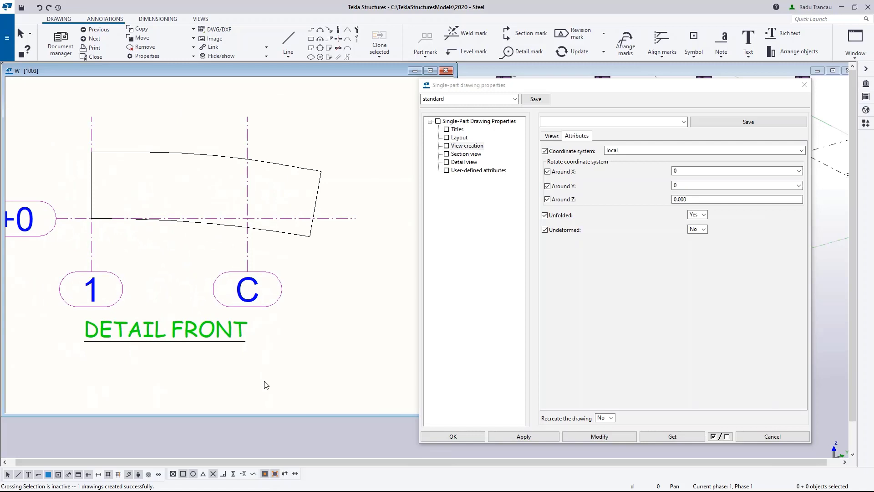
scroll(244, 308, down, 2)
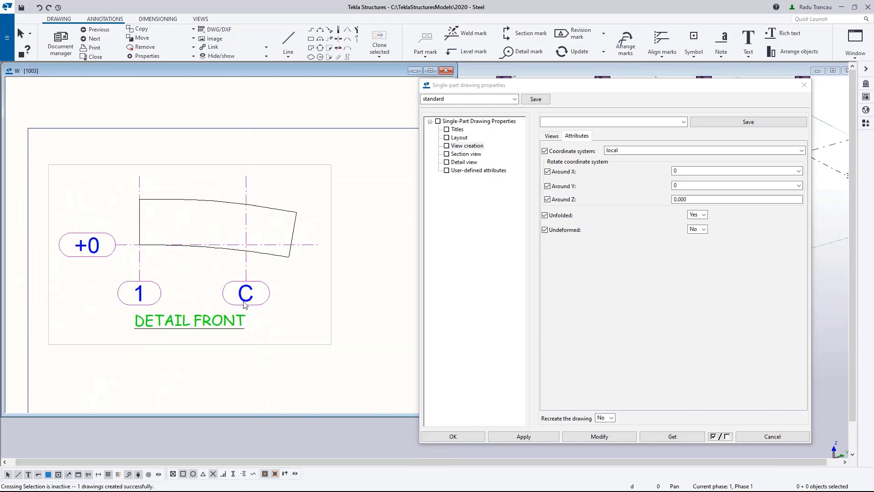
click(779, 439)
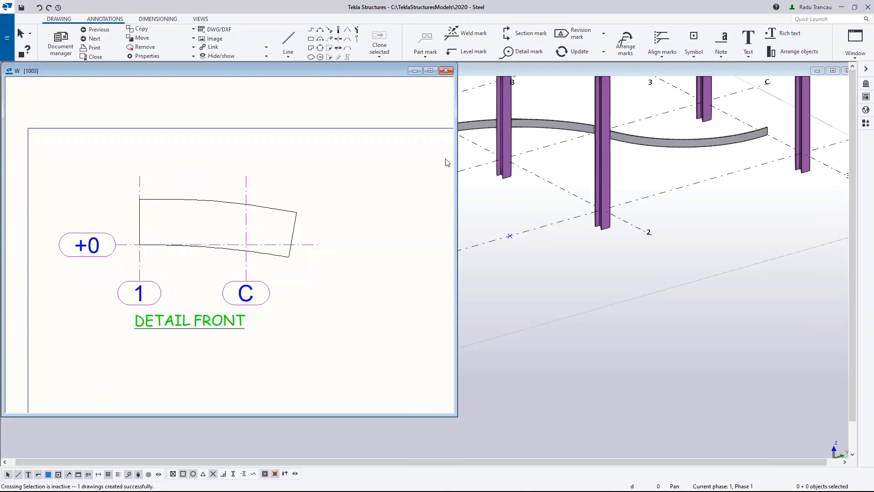
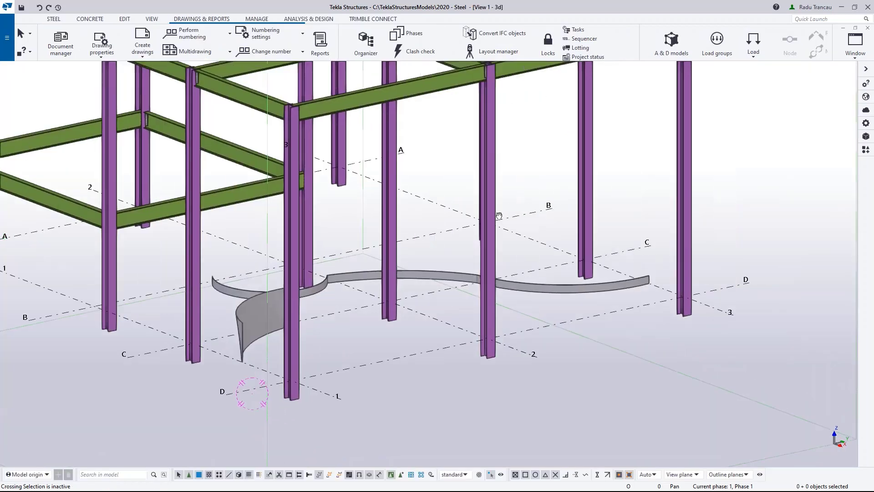
Convert the steel column at grid intersection D/3 from a part to an item, accepting the loss of its part-specific properties.
scroll(555, 209, up, 3)
click(567, 221)
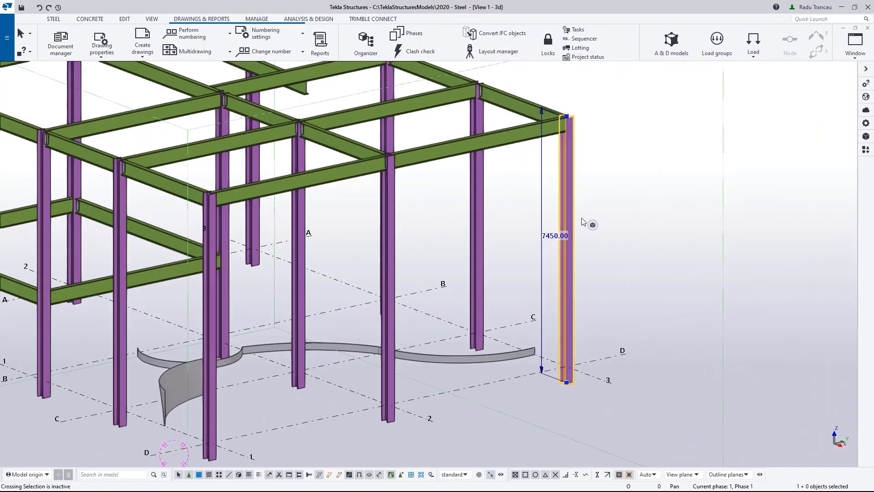
right_click(573, 188)
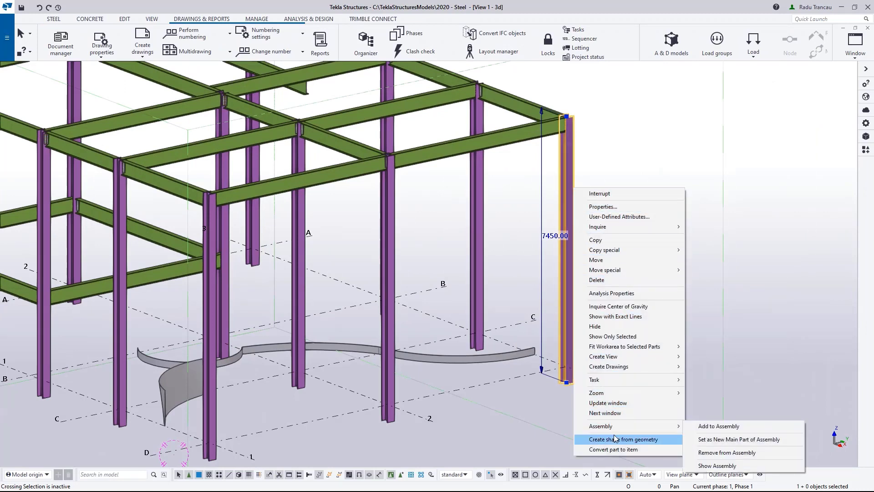
click(638, 450)
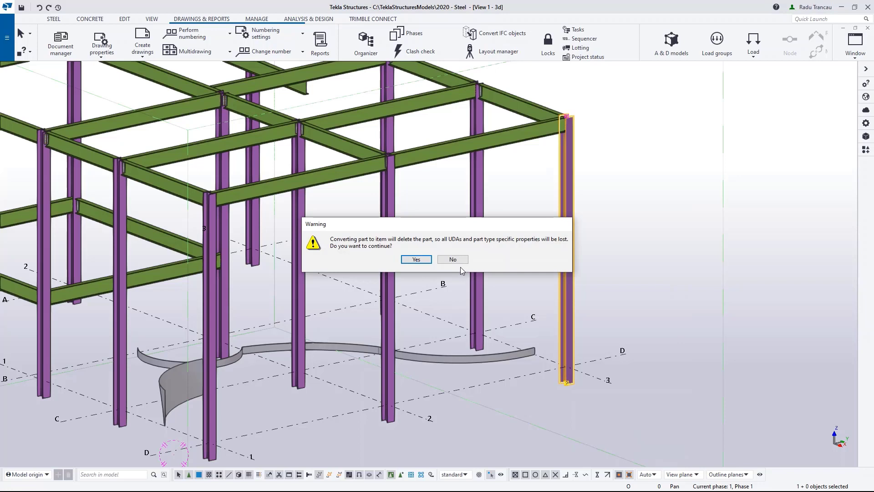
click(416, 260)
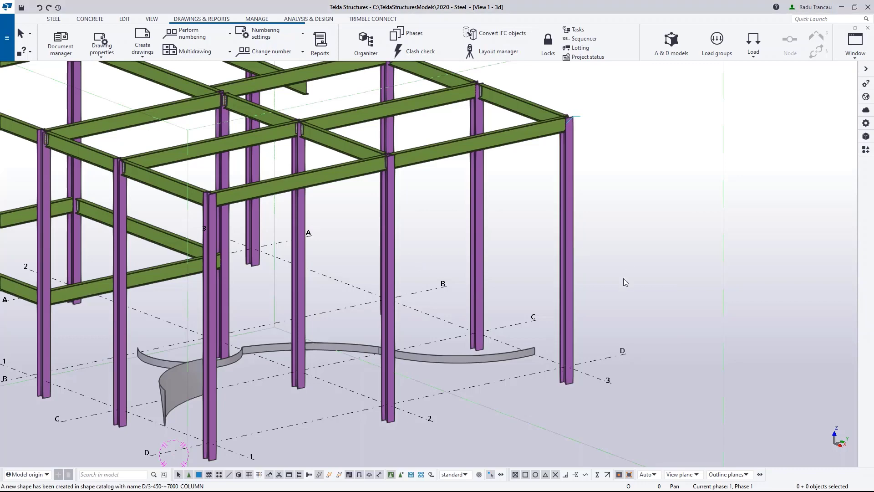
Examine the properties of the converted column item, including its shape, material and class.
middle_drag(635, 335, 638, 346)
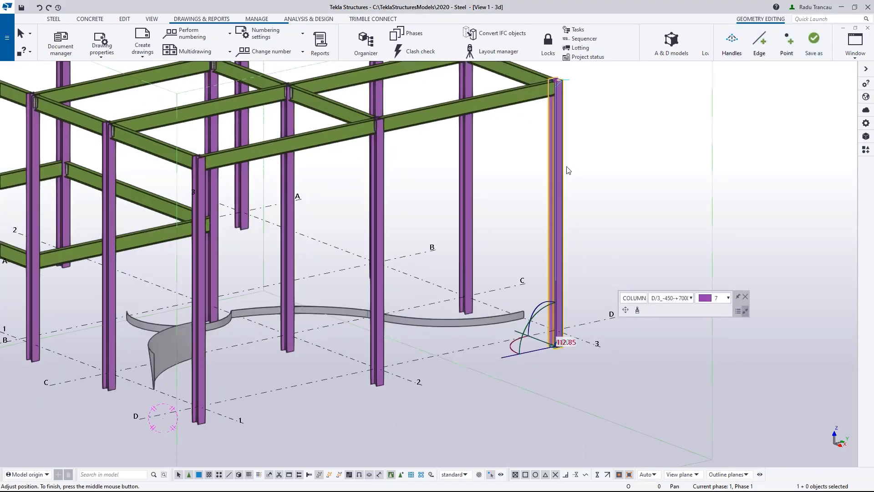
scroll(564, 200, down, 2)
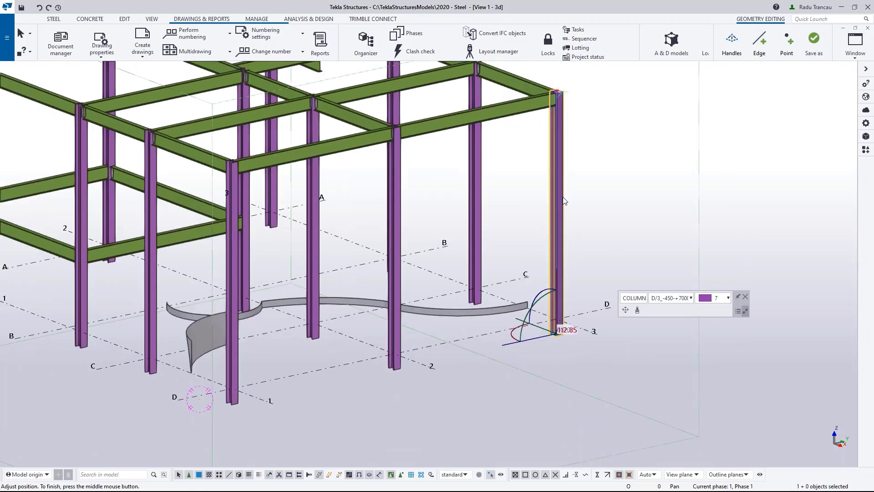
double_click(563, 198)
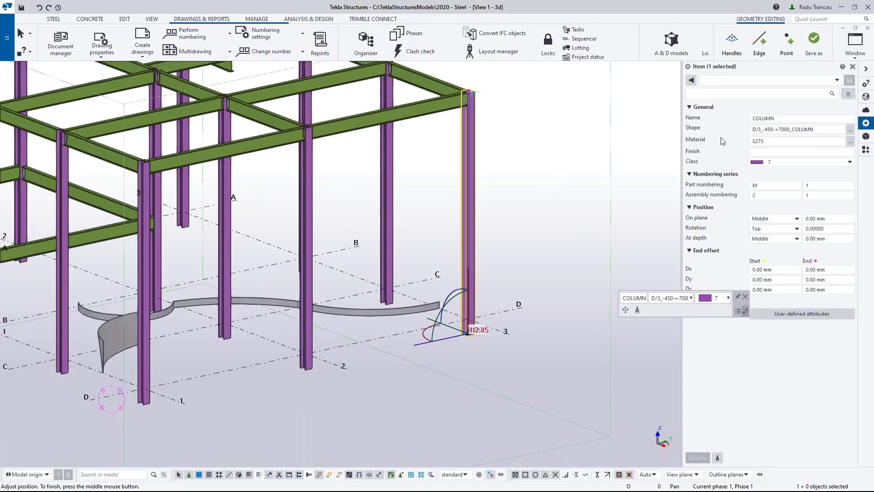
click(577, 150)
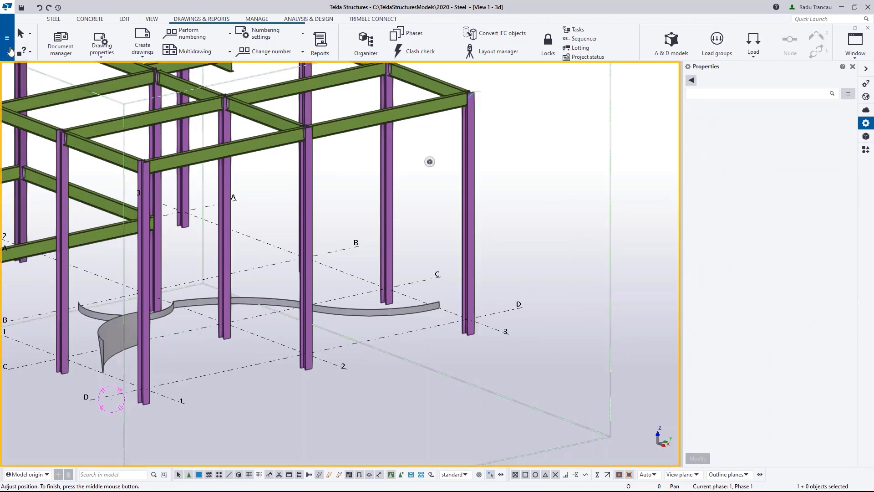
Look up the converted column's shape in the Shape Catalog and leave the catalog unchanged.
click(11, 50)
mouse_move(46, 242)
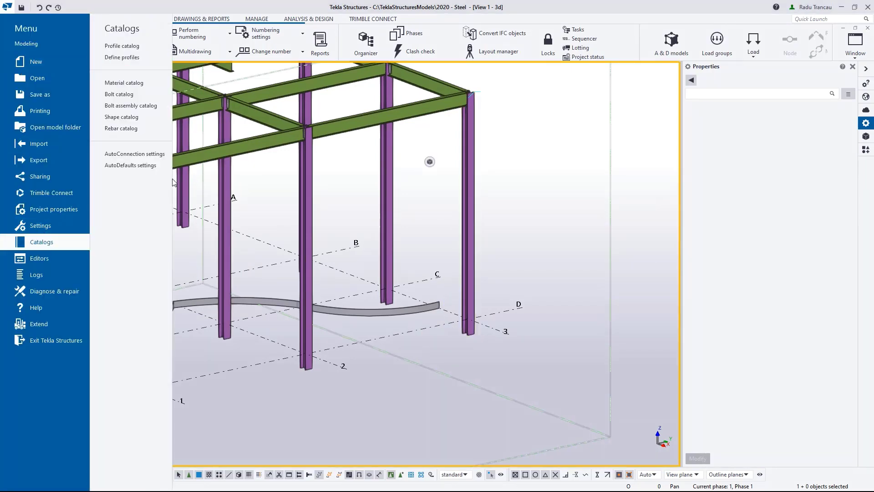
click(137, 118)
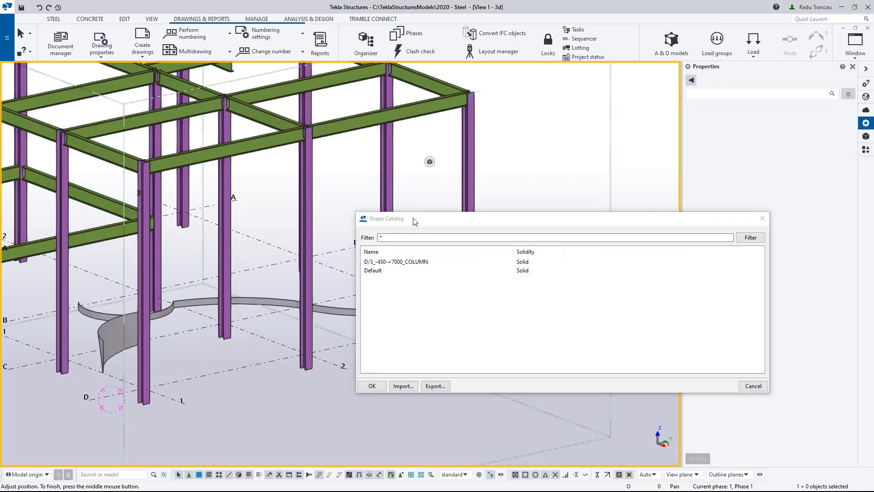
drag(414, 221, 98, 205)
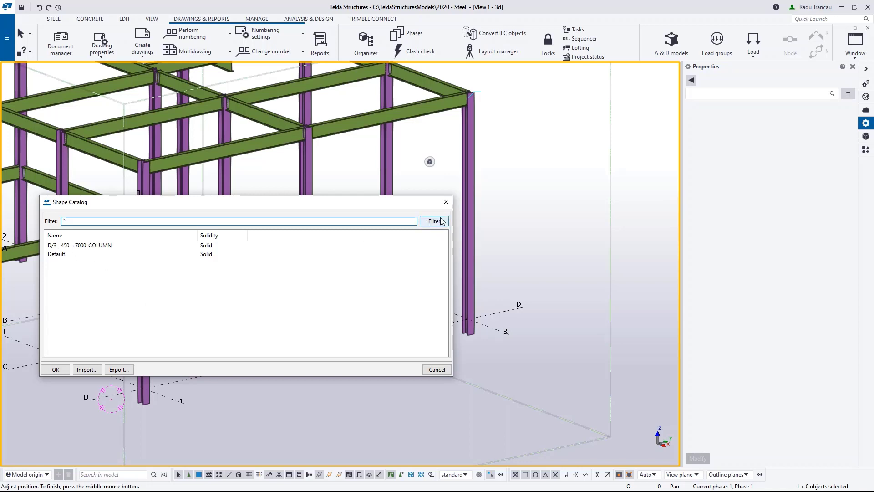
click(437, 369)
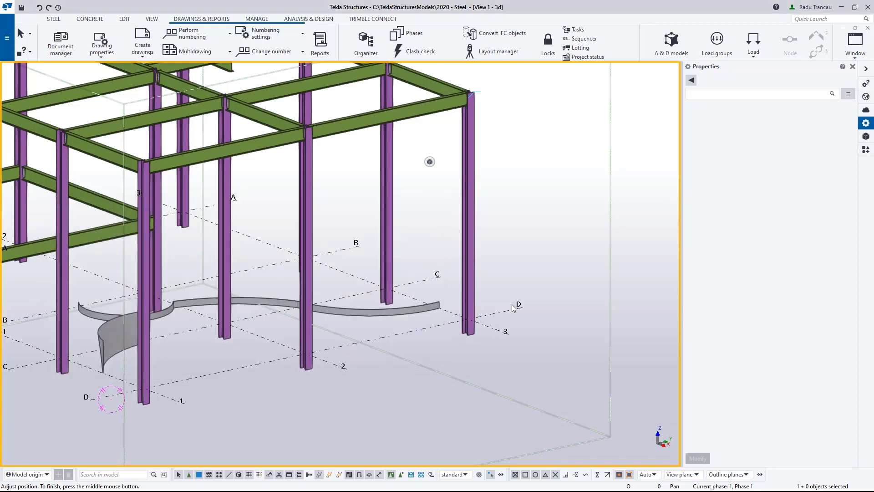
Reselect the converted column item and review its geometry editing tools for handles, edges and points.
click(471, 220)
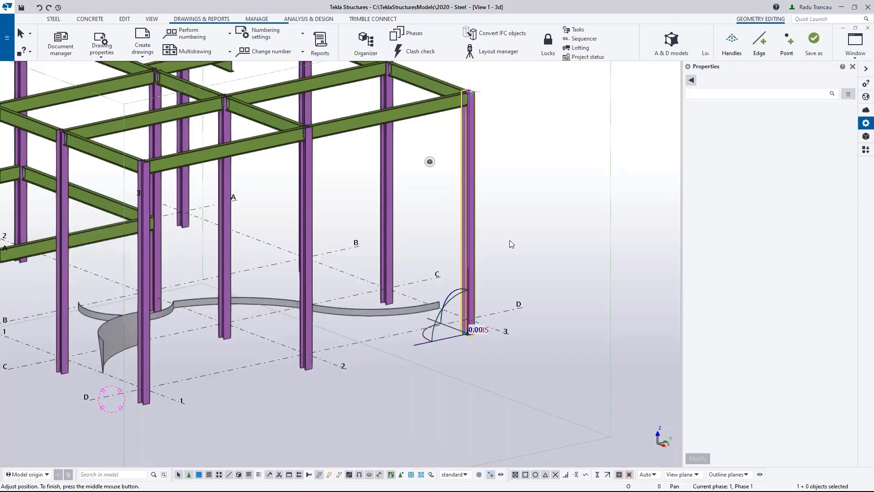
middle_drag(520, 352, 482, 354)
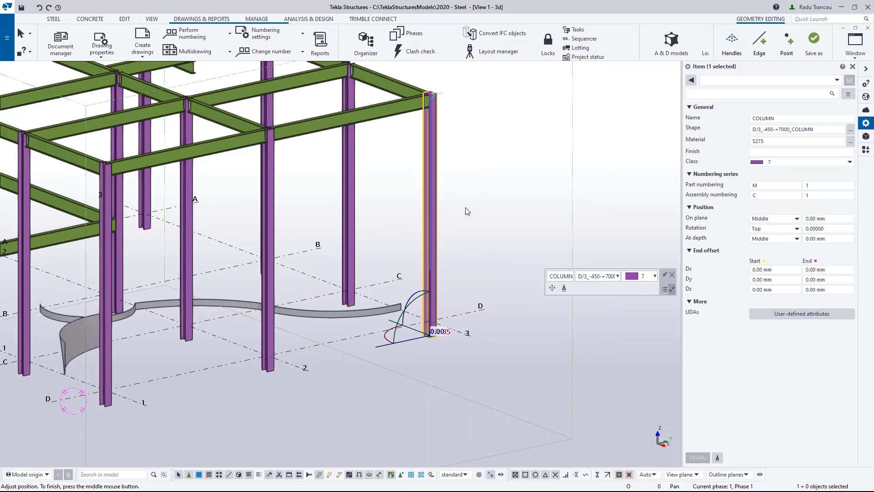
click(349, 208)
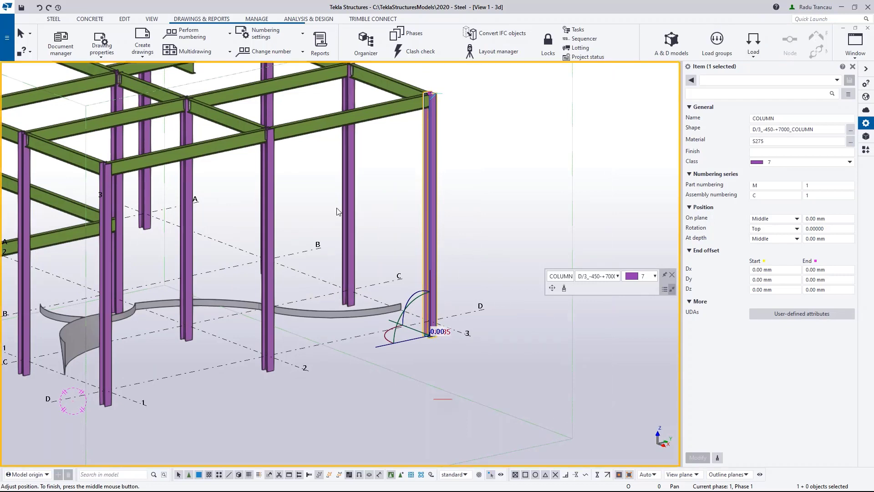
click(425, 190)
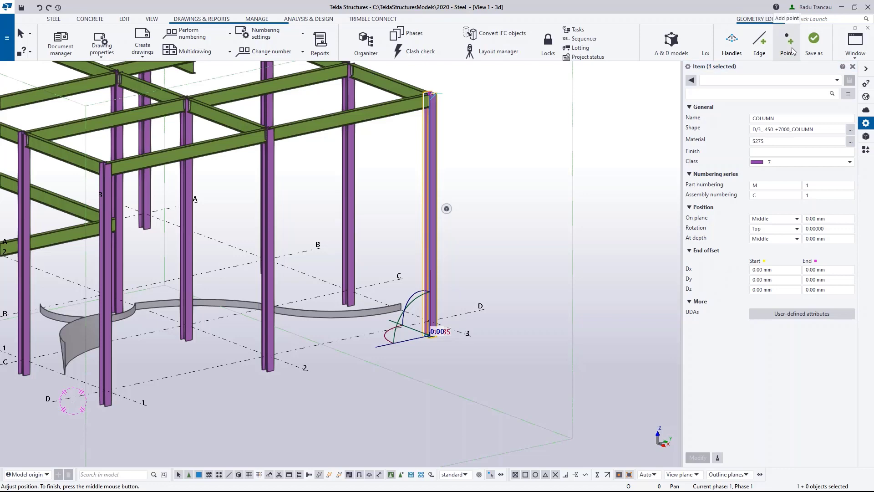
click(484, 185)
middle_drag(358, 246, 424, 341)
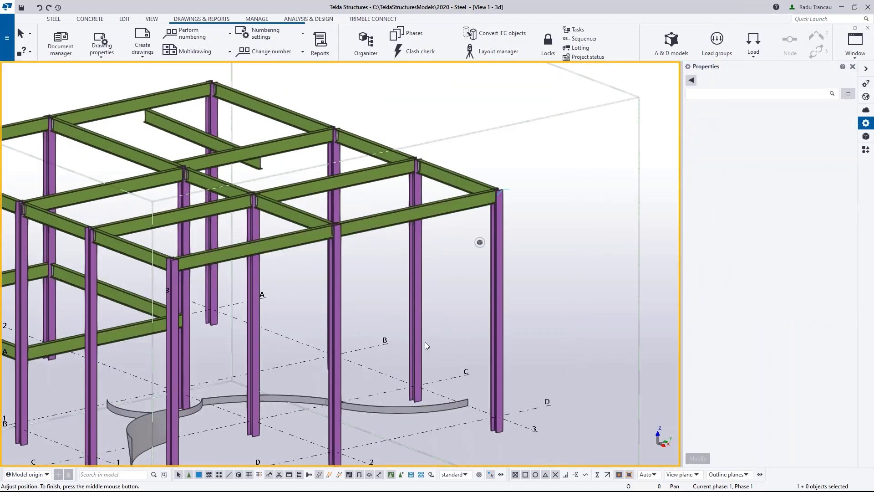
scroll(415, 305, down, 3)
mouse_move(415, 304)
ctrl+middle_down()
mouse_move(241, 303)
mouse_move(272, 305)
ctrl+middle_up()
middle_drag(225, 287, 277, 338)
scroll(181, 244, up, 2)
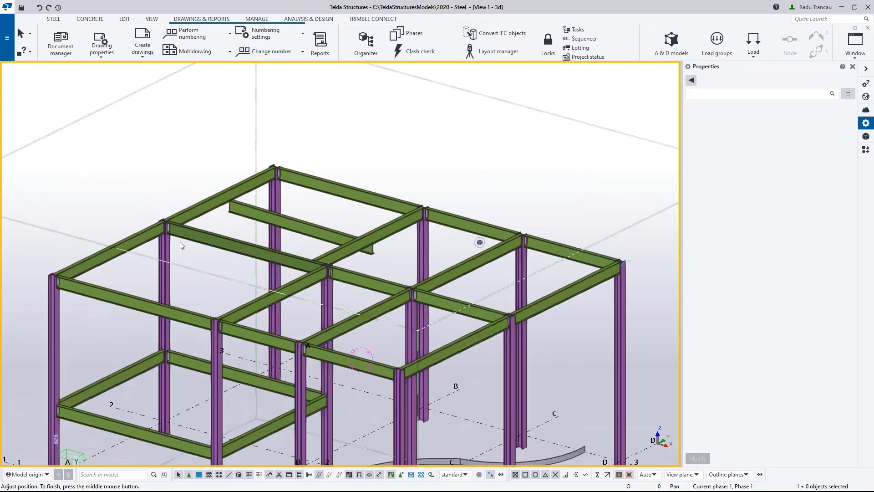
middle_drag(535, 327, 462, 294)
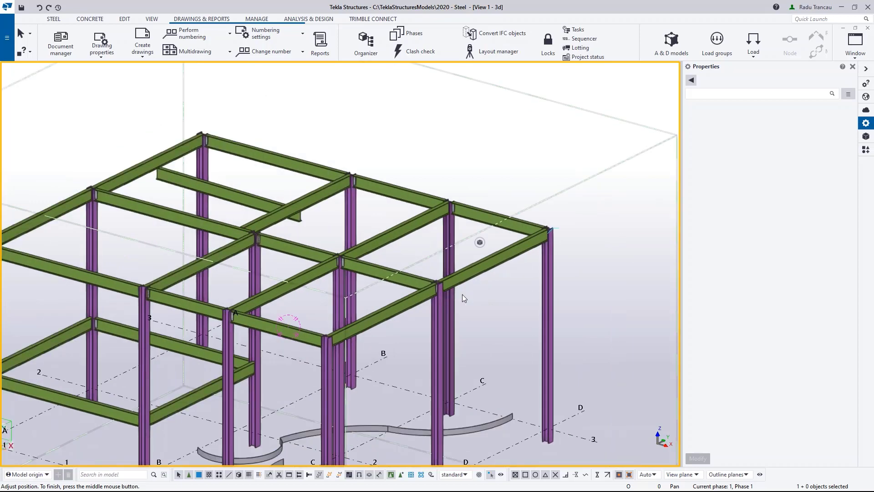
click(545, 299)
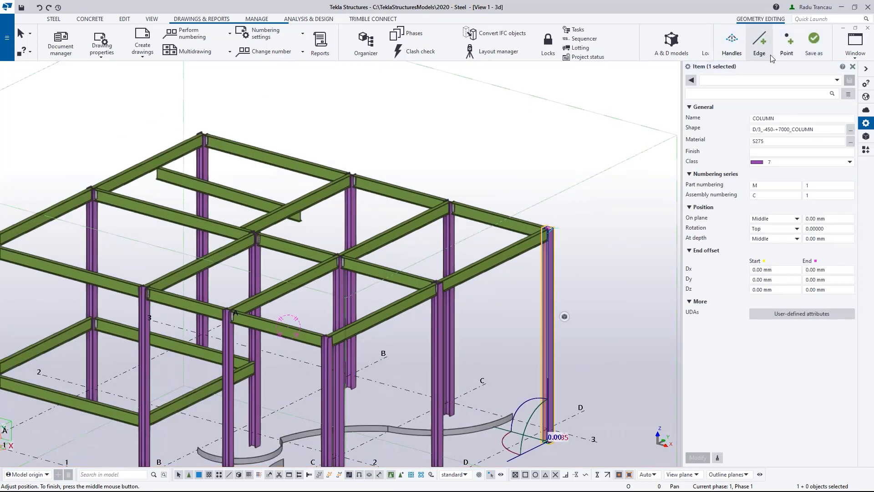
middle_drag(340, 253, 346, 264)
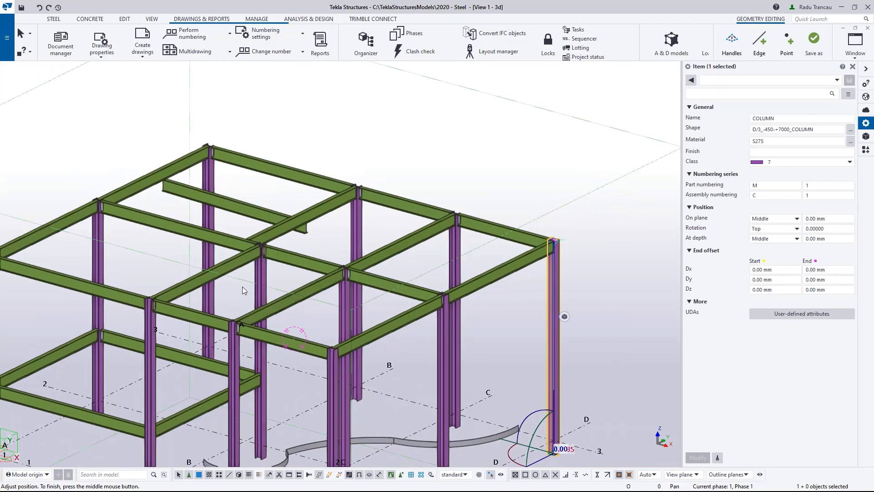
middle_drag(242, 286, 278, 277)
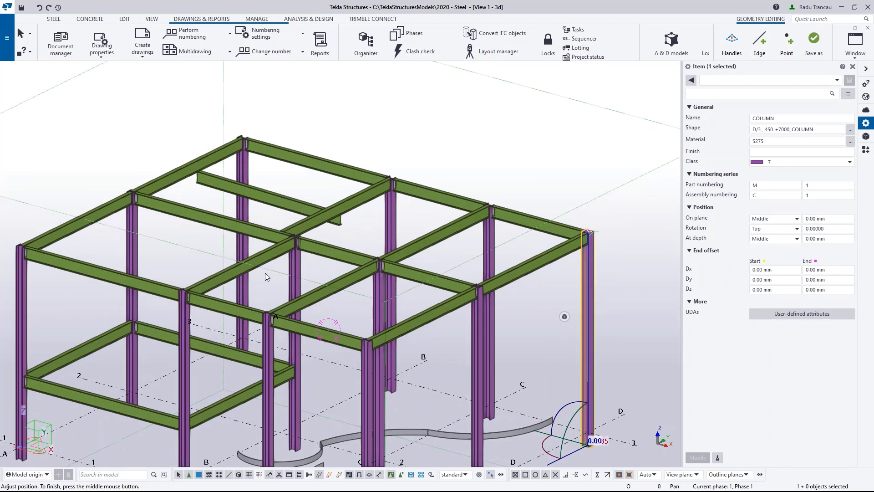
click(333, 189)
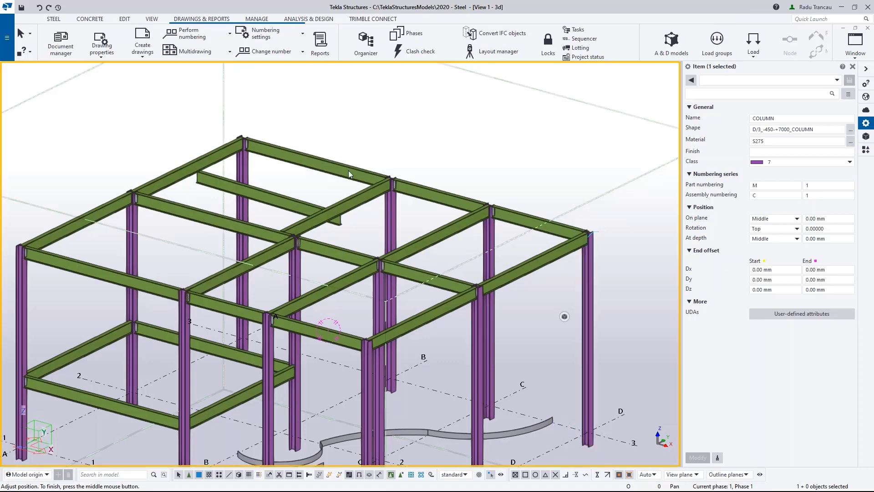
middle_drag(325, 193, 298, 214)
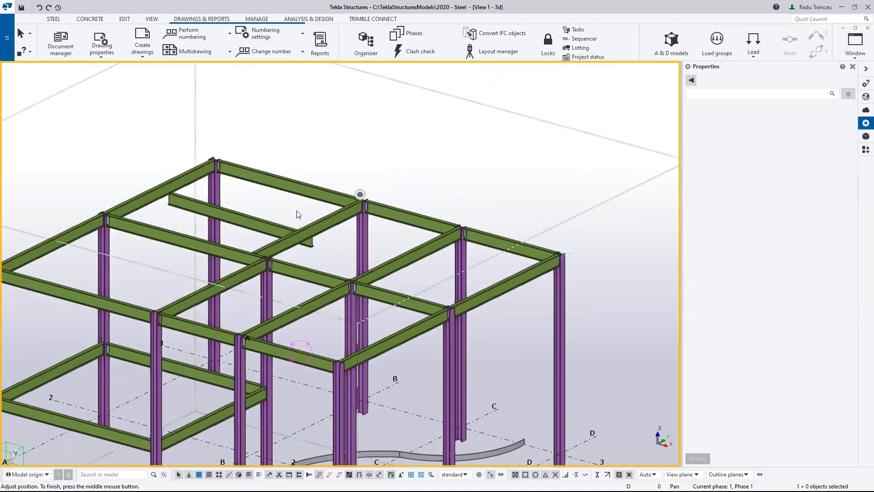
click(88, 19)
click(138, 54)
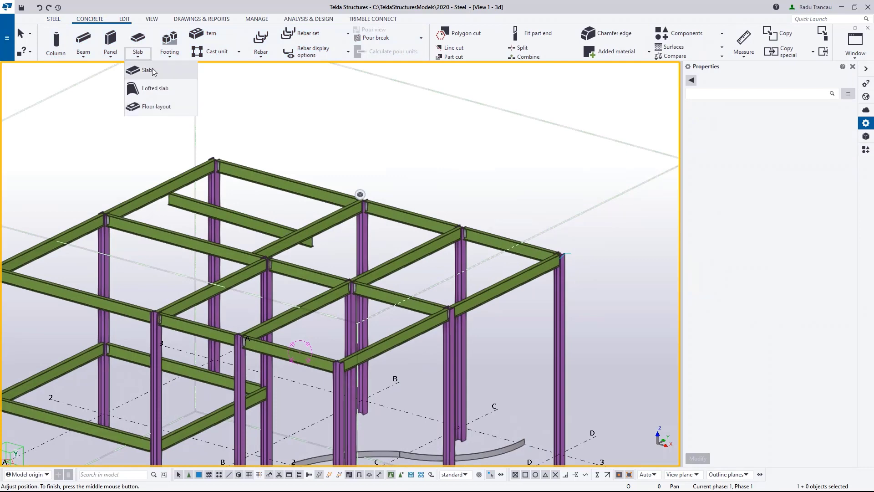
click(150, 84)
scroll(102, 198, up, 3)
click(104, 220)
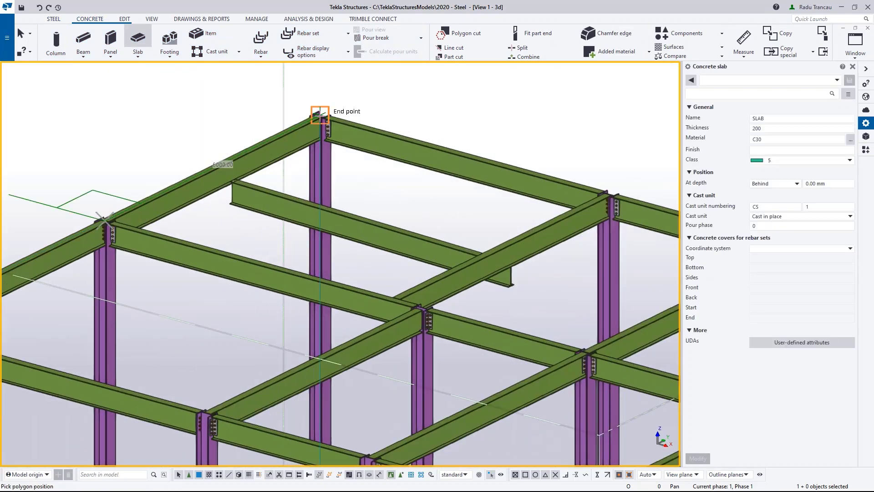
click(320, 116)
click(610, 191)
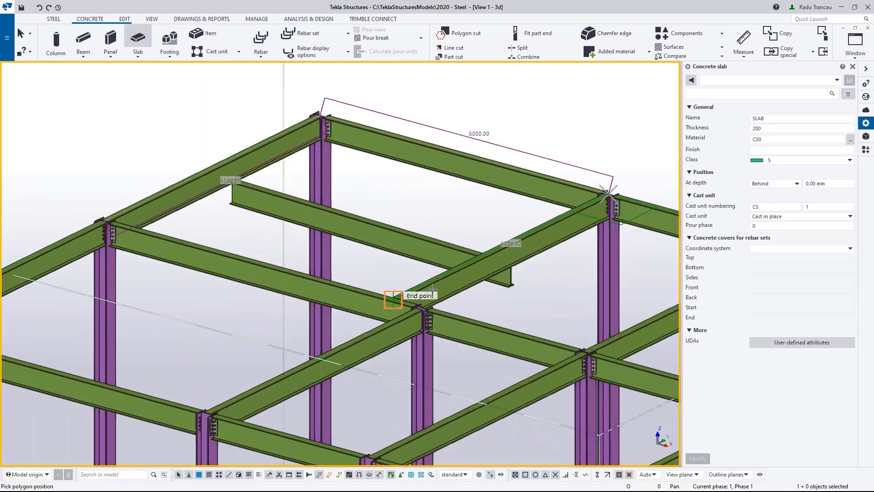
click(392, 299)
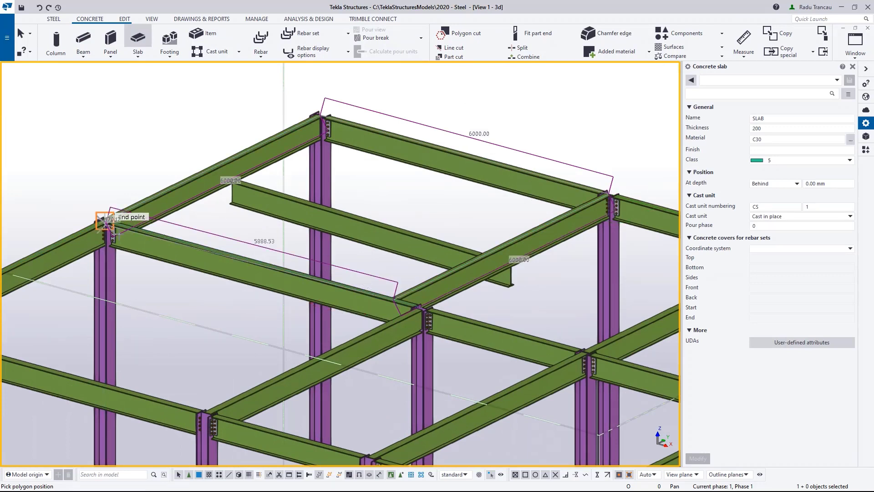
key(Escape)
Create a 6000 by 6000 mm concrete slab over the roof bay between grid lines A–B and 2–3, using the four beam corners.
click(138, 57)
click(142, 70)
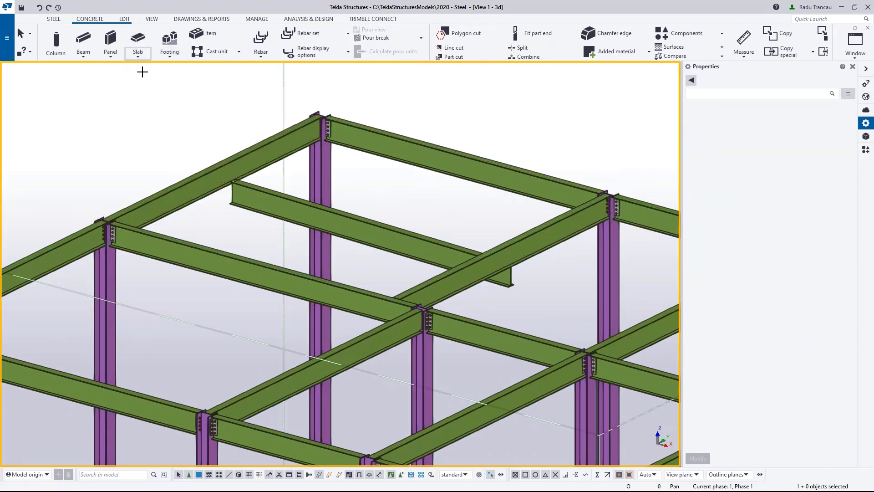
click(320, 116)
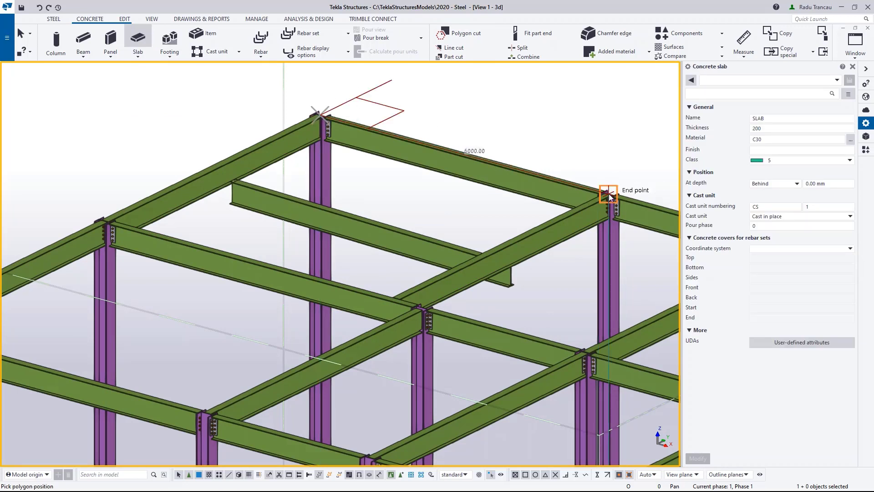
click(608, 193)
click(395, 298)
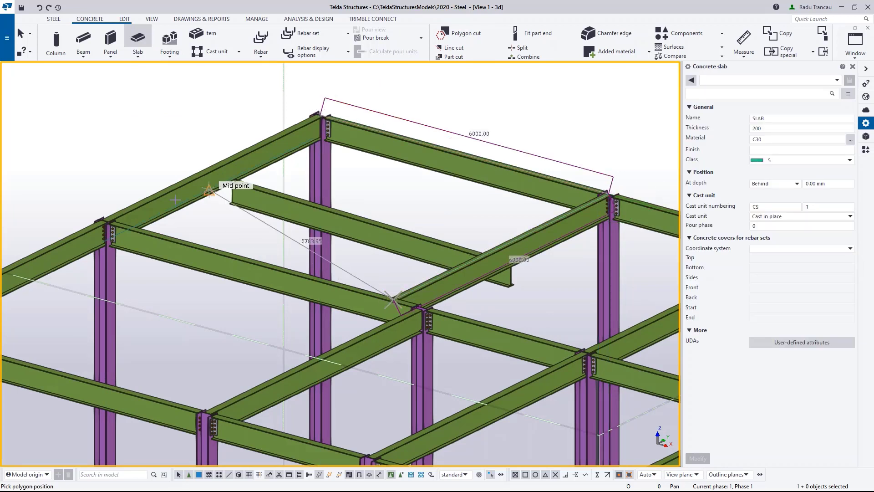
click(104, 221)
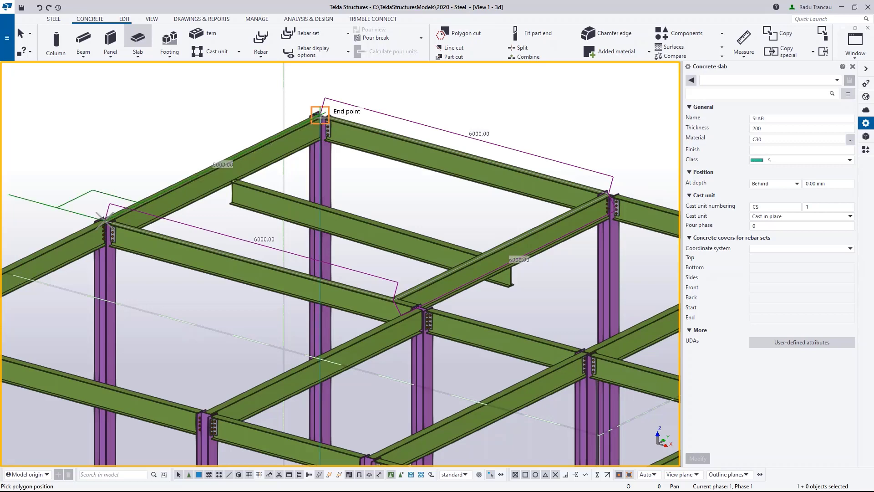
click(321, 117)
right_click(242, 112)
click(255, 117)
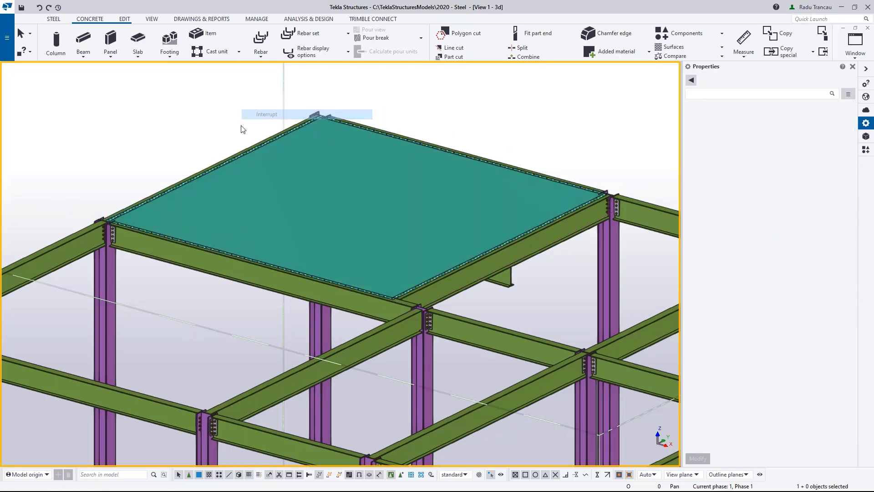
Convert the concrete roof slab from a part to an item, accepting the loss of its UDAs and part-specific properties.
scroll(243, 146, down, 2)
scroll(248, 162, down, 1)
ctrl+middle_drag(271, 192, 429, 179)
scroll(236, 187, up, 2)
click(235, 187)
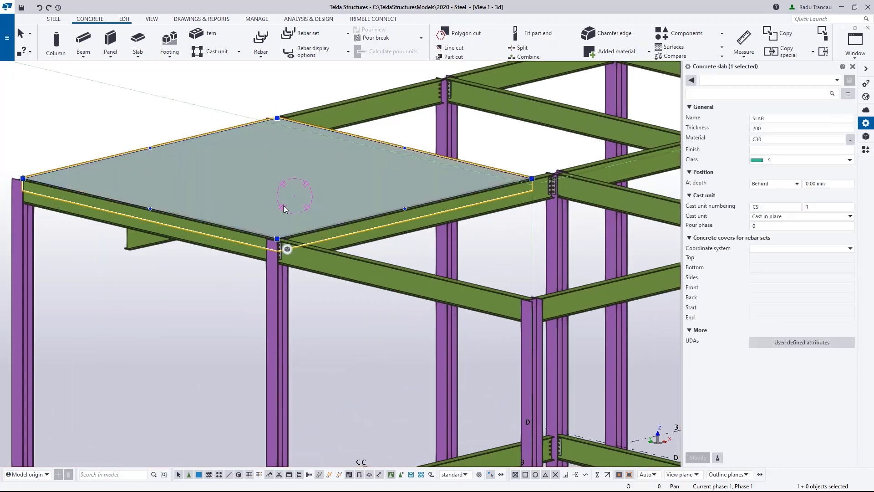
right_click(305, 180)
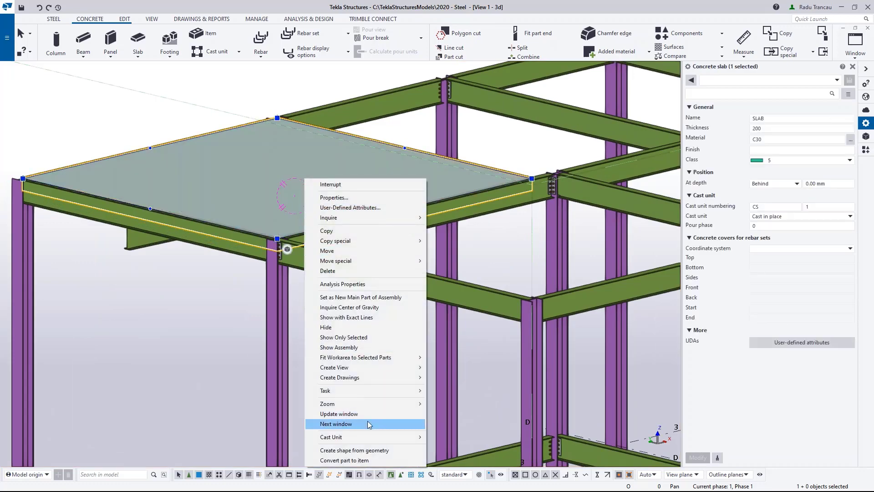
click(360, 460)
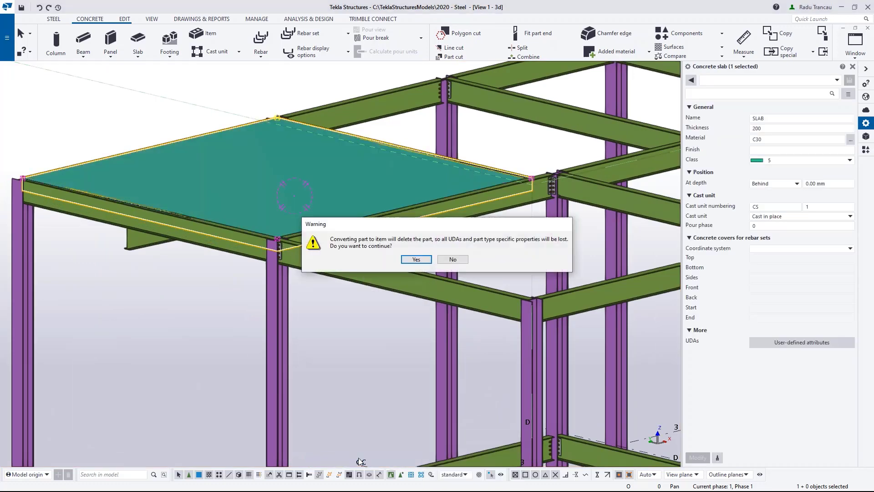
click(414, 259)
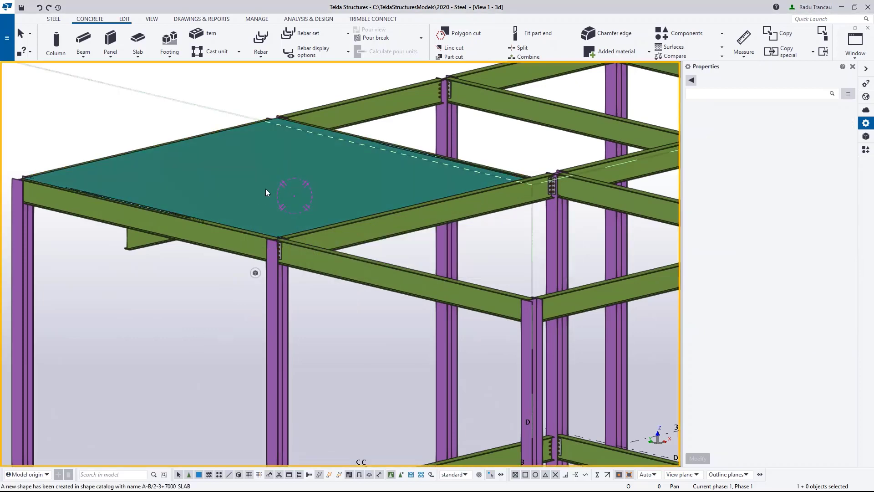
Add a geometry point on the top face of the converted slab item, near the middle of the slab.
click(266, 189)
ctrl+middle_drag(308, 234, 302, 238)
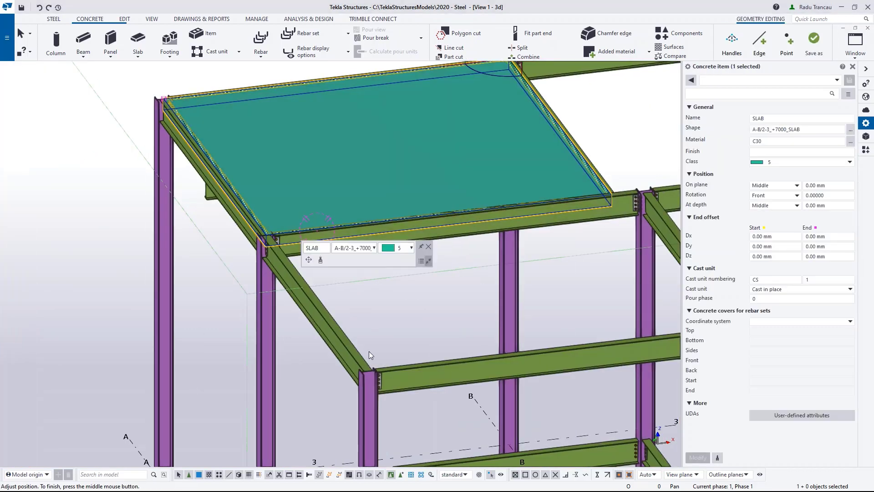
scroll(404, 351, down, 2)
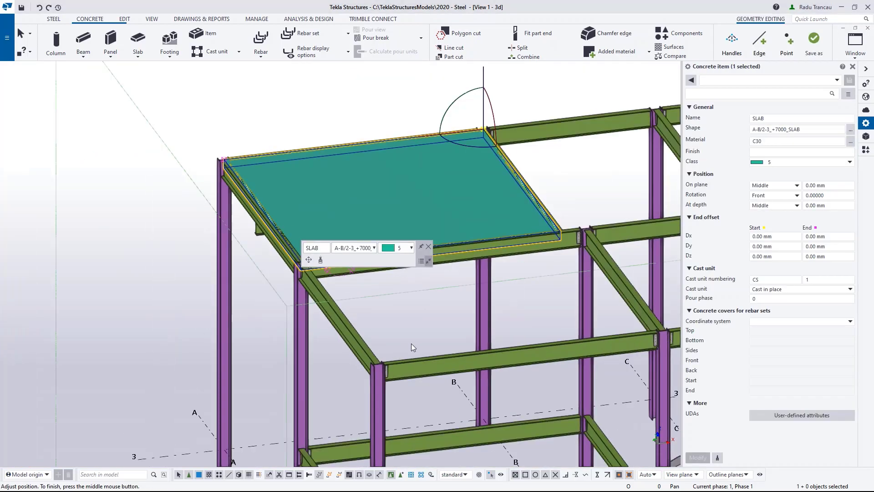
click(787, 49)
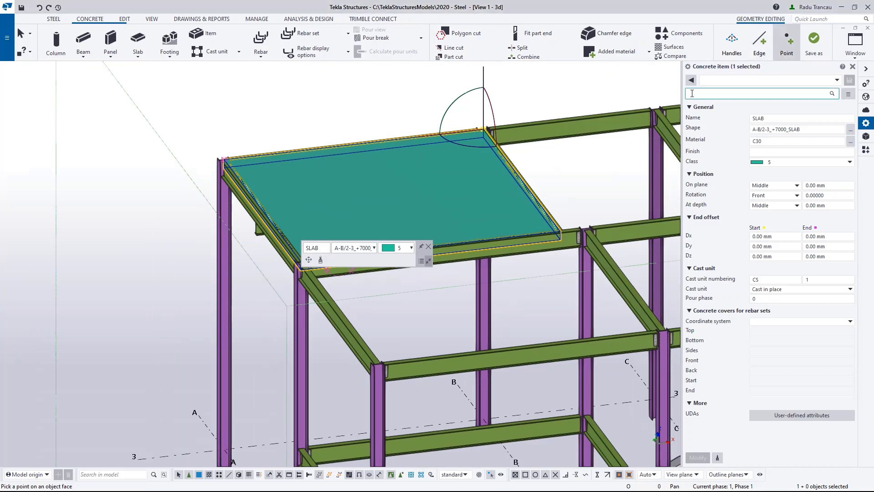
ctrl+middle_drag(421, 195, 448, 188)
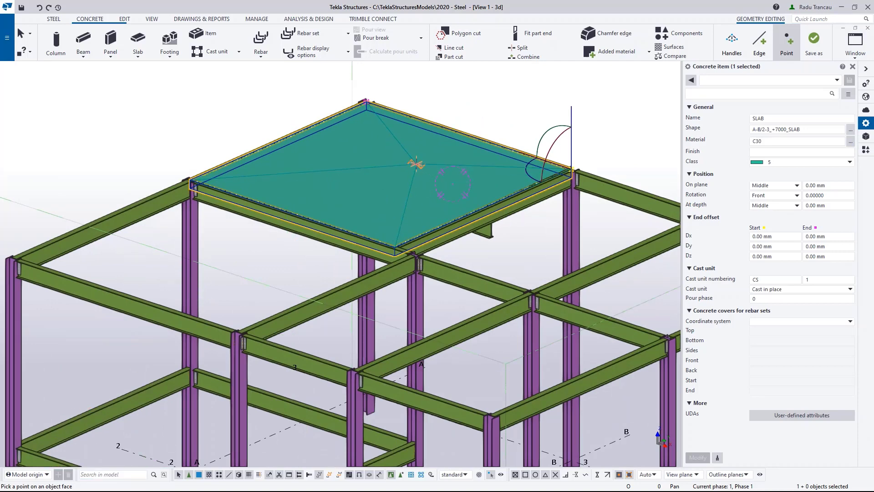
middle_drag(413, 164, 365, 198)
scroll(376, 202, up, 3)
ctrl+middle_drag(413, 222, 387, 214)
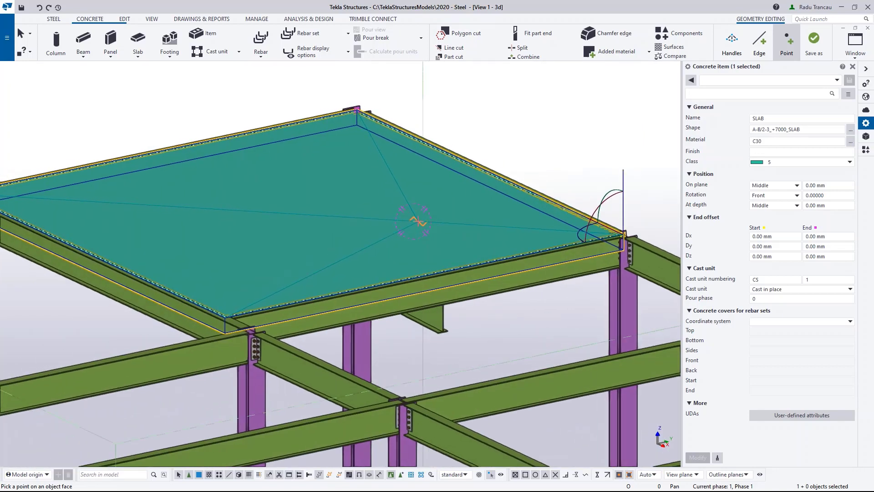
right_click(558, 129)
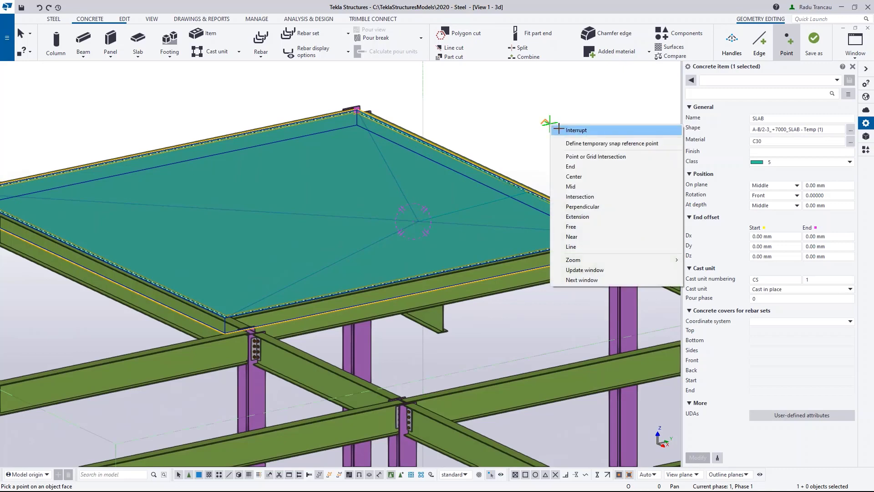
click(558, 130)
scroll(515, 194, down, 5)
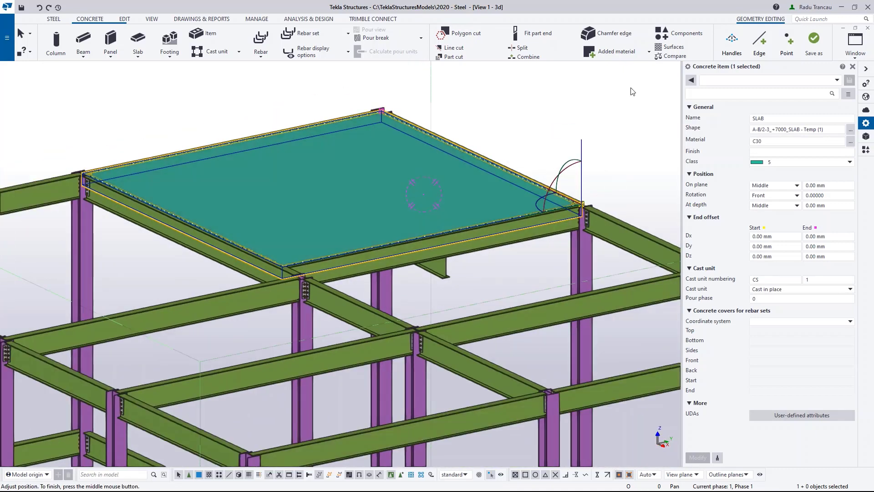
Try selecting the slab at component level and as a cast unit, and restore selection of individual objects within assemblies.
click(632, 91)
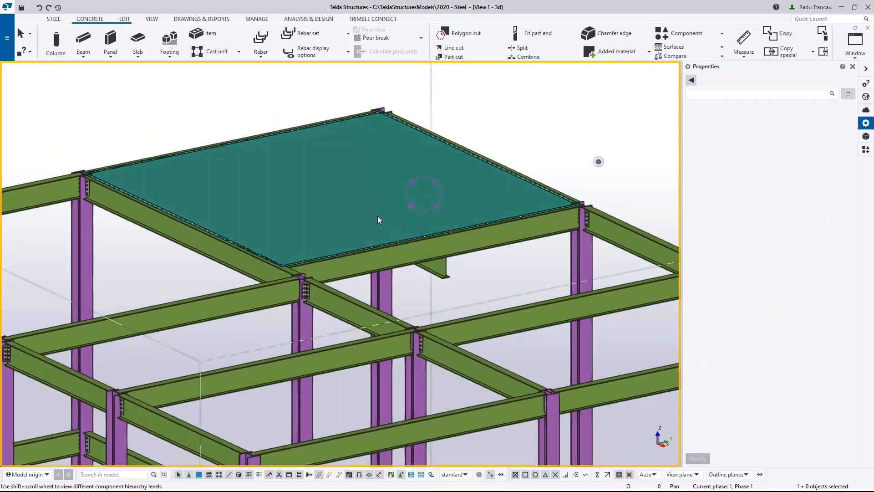
click(377, 220)
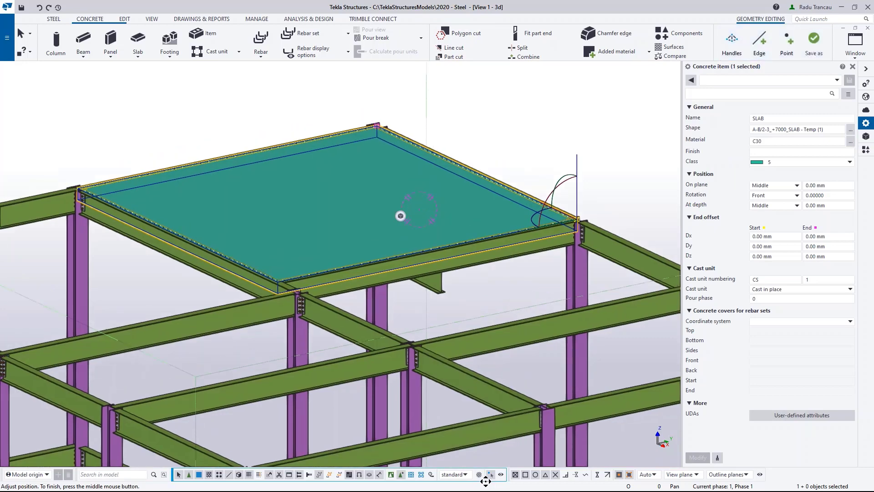
click(391, 475)
click(517, 144)
click(382, 183)
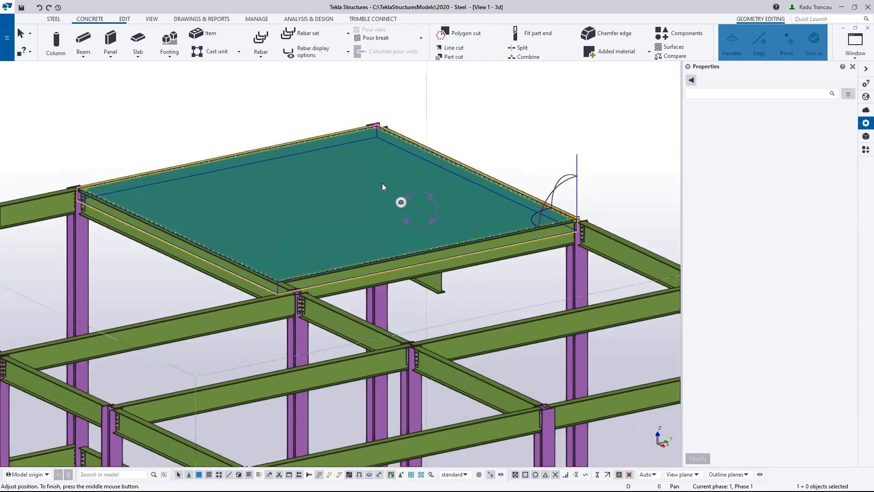
scroll(395, 247, down, 2)
ctrl+middle_drag(309, 245, 450, 250)
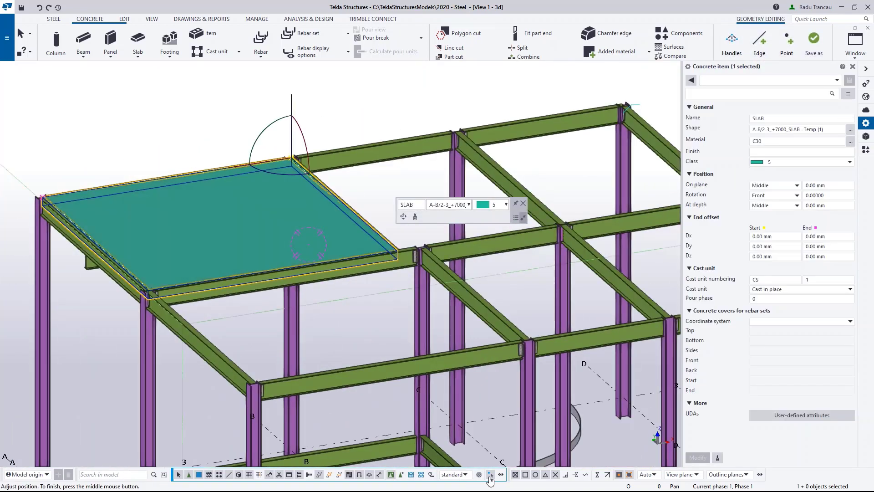
click(411, 475)
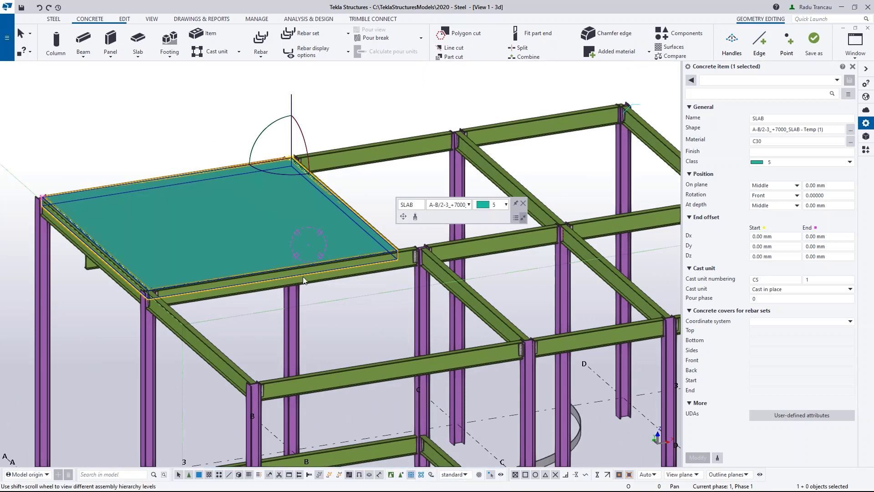
click(299, 230)
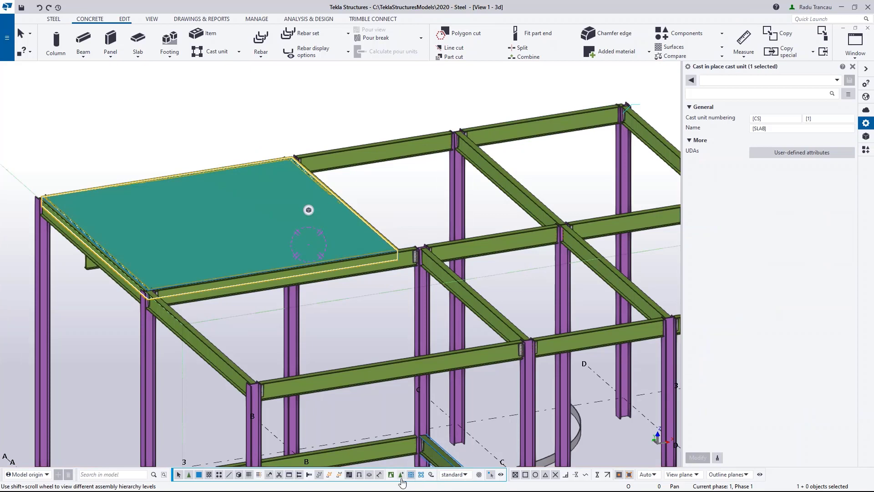
click(420, 475)
Show the slab item's geometry handles and lower the added middle point slightly so the top face slopes towards it.
click(225, 222)
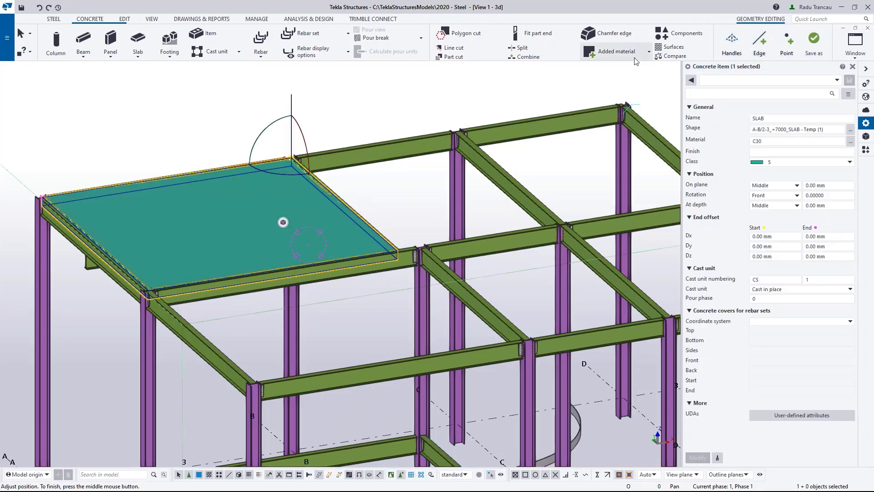
click(732, 41)
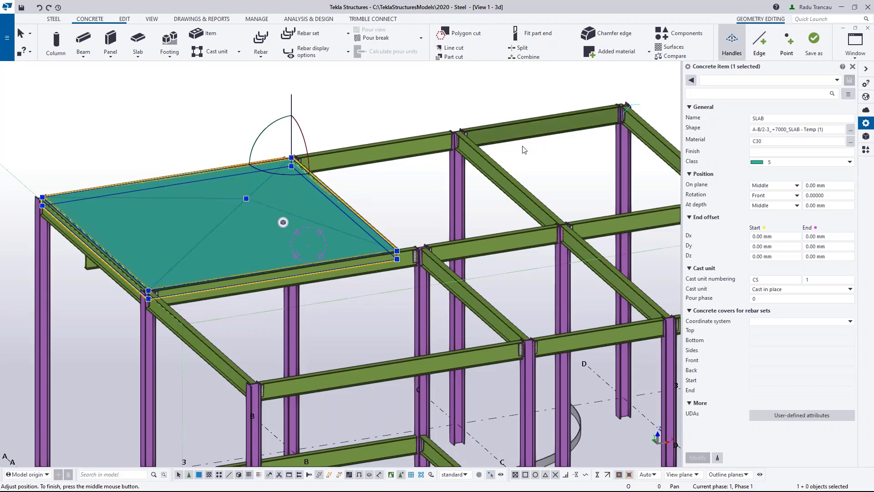
mouse_move(291, 273)
ctrl+middle_down()
mouse_move(343, 255)
mouse_move(278, 275)
ctrl+middle_up()
scroll(274, 277, up, 5)
scroll(274, 277, up, 2)
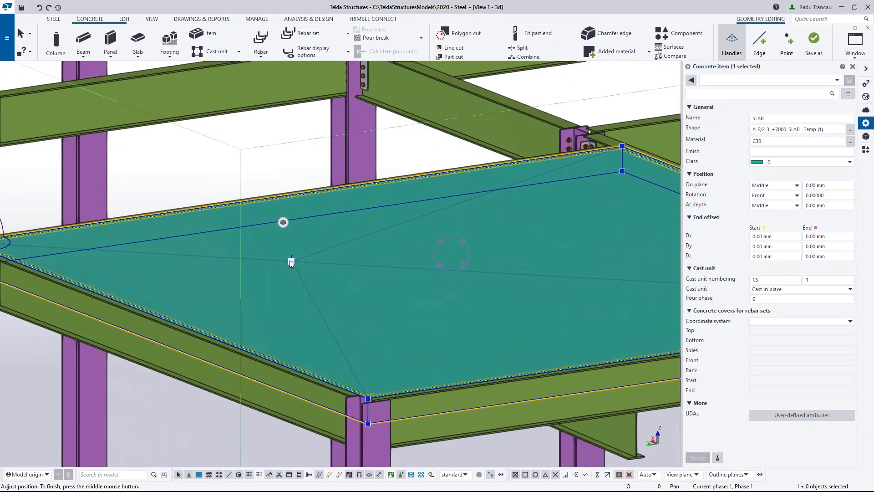
drag(291, 266, 291, 273)
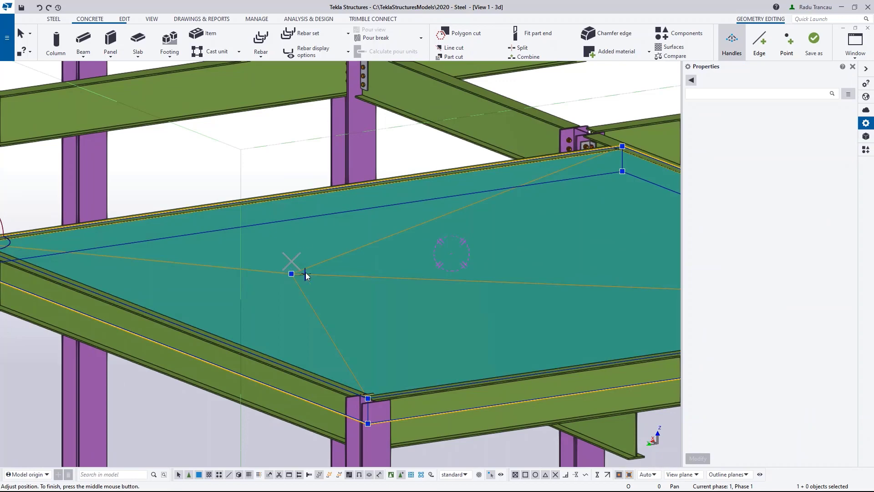
right_click(304, 167)
click(303, 169)
scroll(279, 168, down, 5)
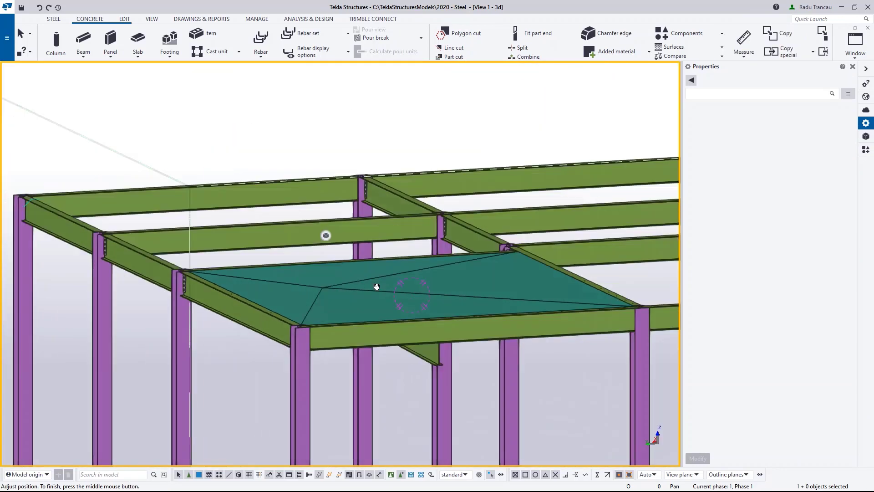
Examine the slab's sloped top faces from several angles, including with transparent parts, and review the whole structure.
middle_drag(377, 287, 332, 346)
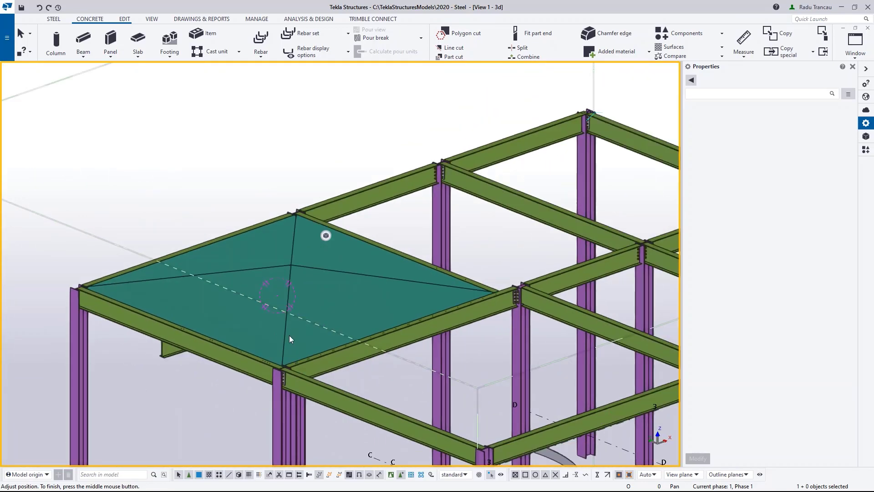
middle_drag(289, 339, 313, 314)
scroll(332, 300, up, 2)
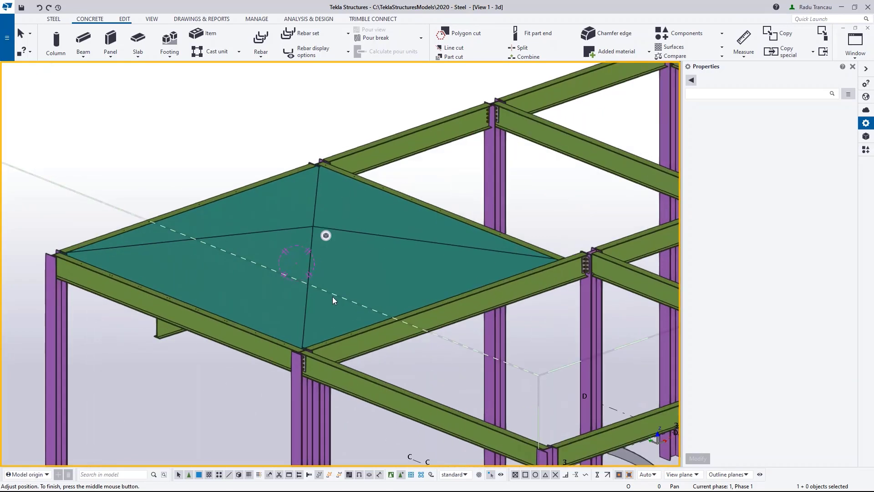
key(ctrl+2)
scroll(328, 274, up, 2)
mouse_move(334, 256)
middle_down()
mouse_move(364, 232)
mouse_move(320, 203)
mouse_move(368, 254)
middle_up()
scroll(361, 257, down, 3)
scroll(361, 258, down, 2)
scroll(368, 254, up, 2)
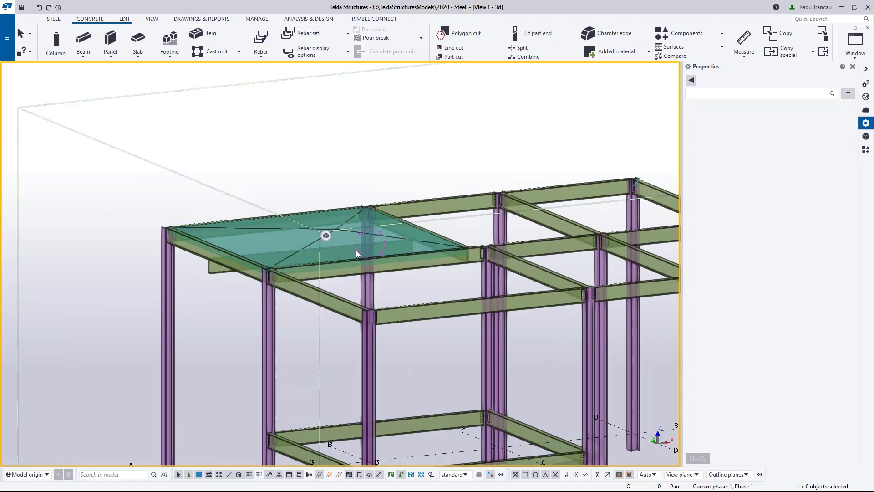
scroll(356, 250, down, 5)
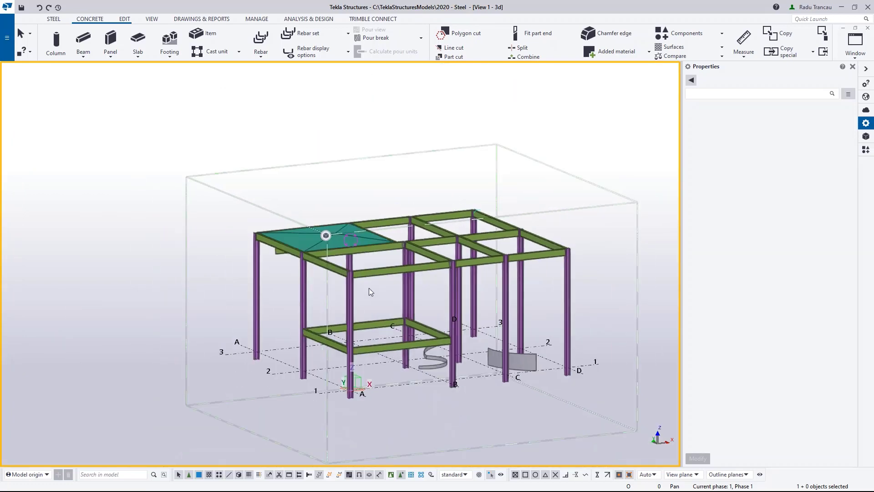
middle_drag(386, 284, 356, 288)
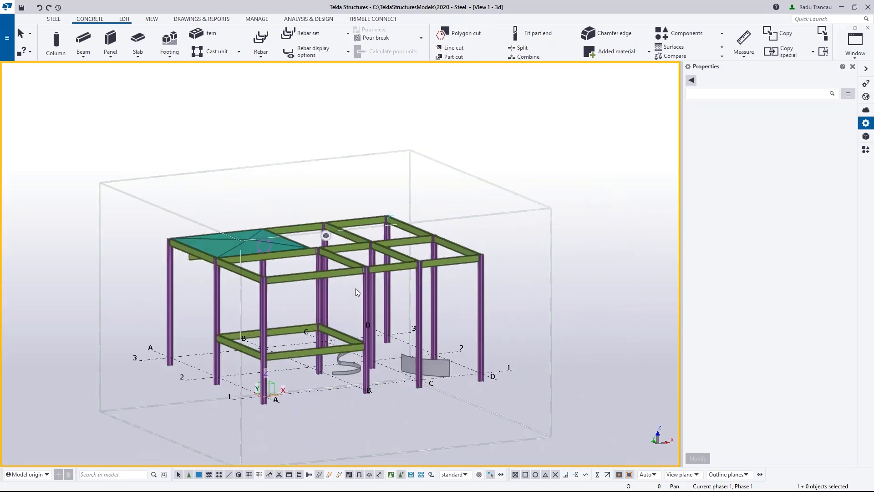
scroll(324, 269, up, 2)
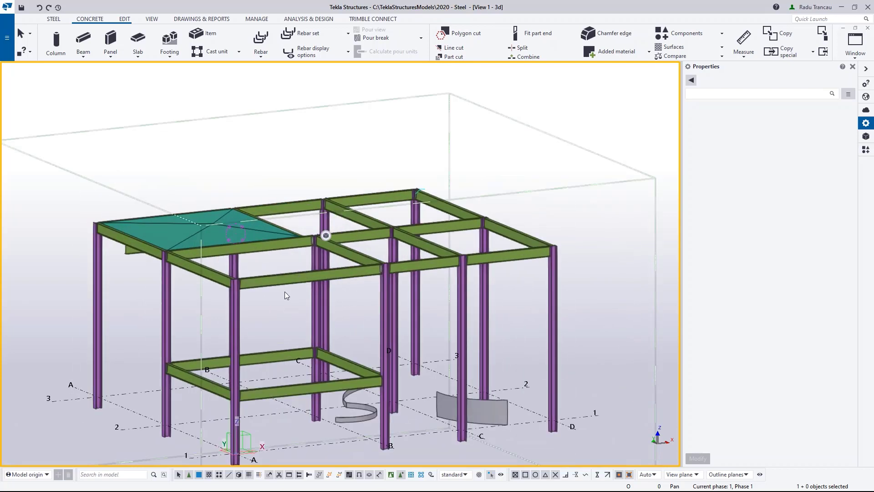
scroll(284, 292, up, 2)
middle_drag(354, 342, 375, 307)
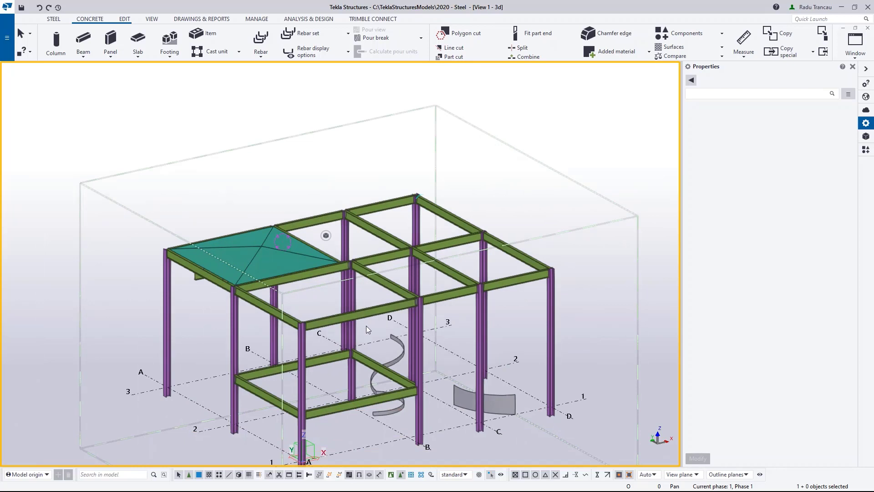
Show the Trimble Connect tools and review the whole structure with the sloped slab from several angles.
click(375, 23)
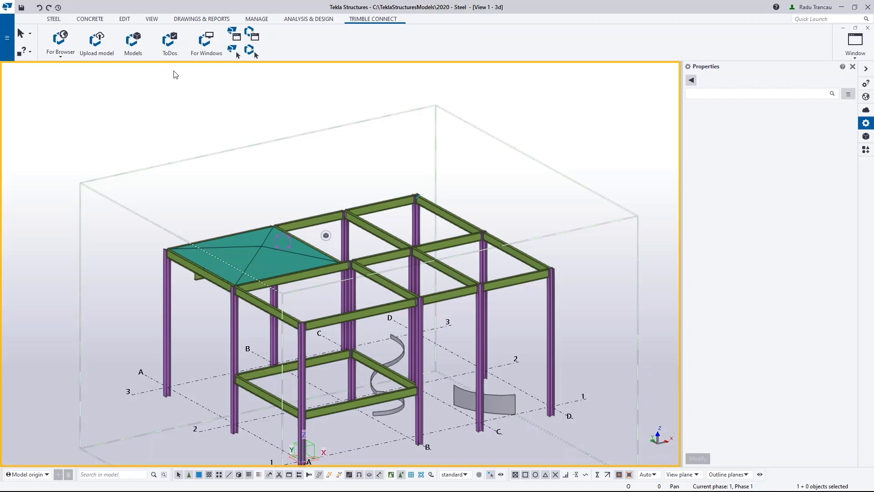
middle_drag(283, 265, 259, 222)
scroll(259, 222, down, 2)
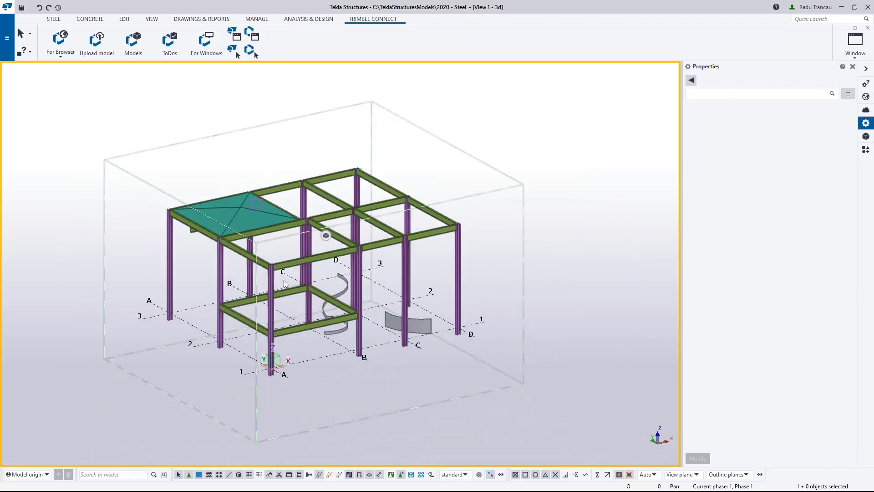
ctrl+middle_drag(286, 284, 343, 306)
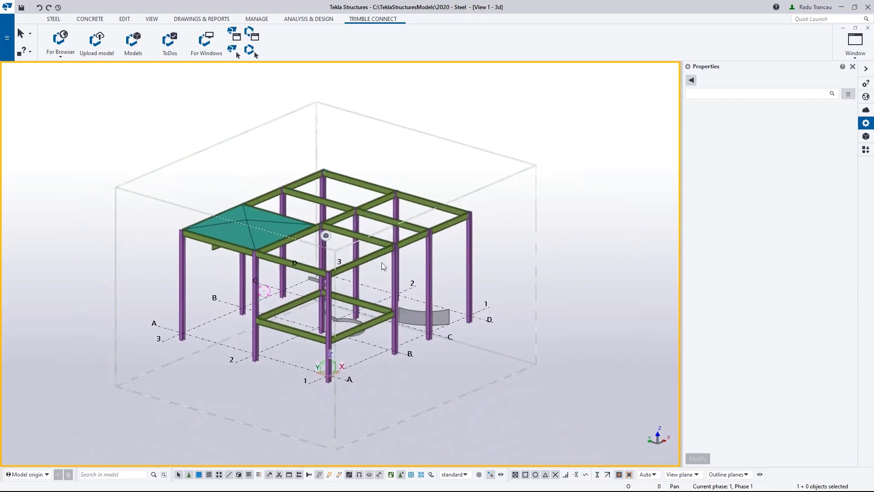
ctrl+middle_drag(382, 262, 359, 263)
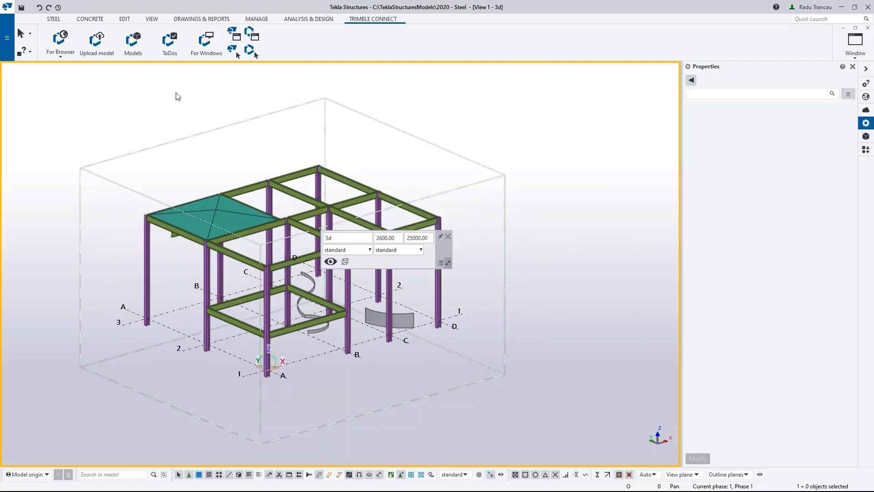
middle_drag(290, 248, 251, 249)
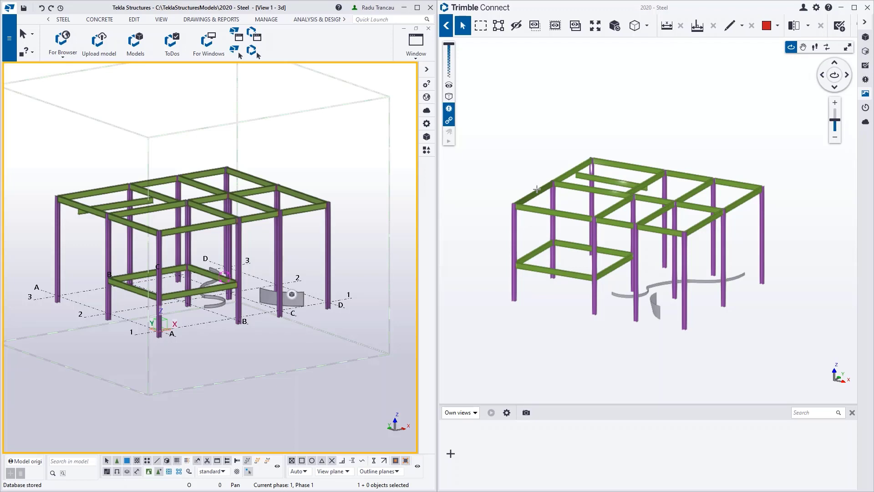
Copy the entire steel structure upward from the base of the column at grid A/1 to that column's top, adding a second level.
scroll(264, 234, down, 4)
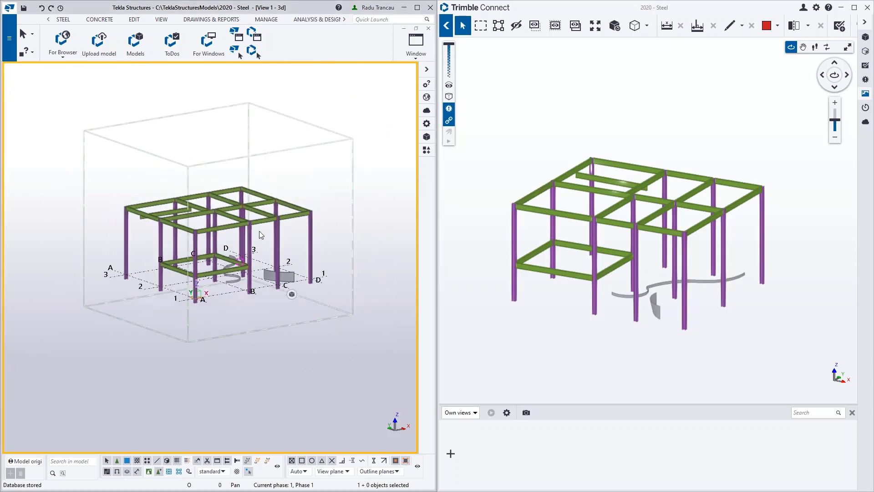
ctrl+middle_drag(259, 231, 262, 245)
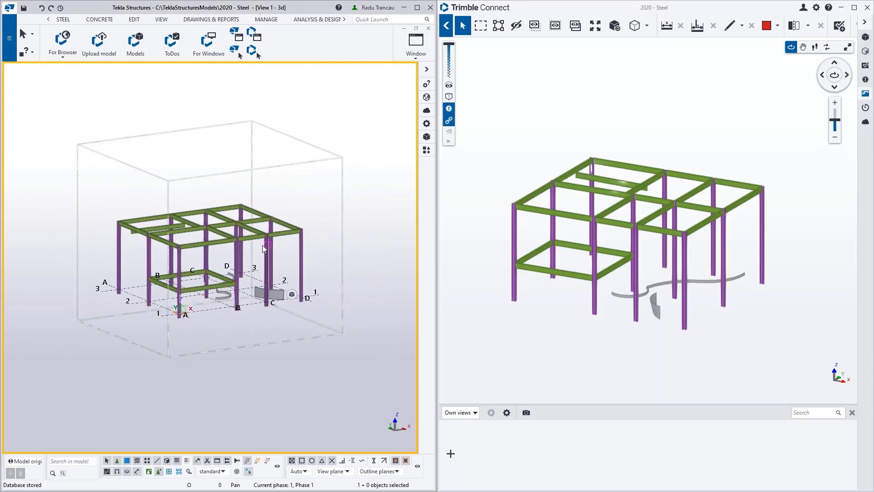
scroll(279, 261, up, 4)
scroll(279, 261, down, 3)
drag(69, 155, 371, 349)
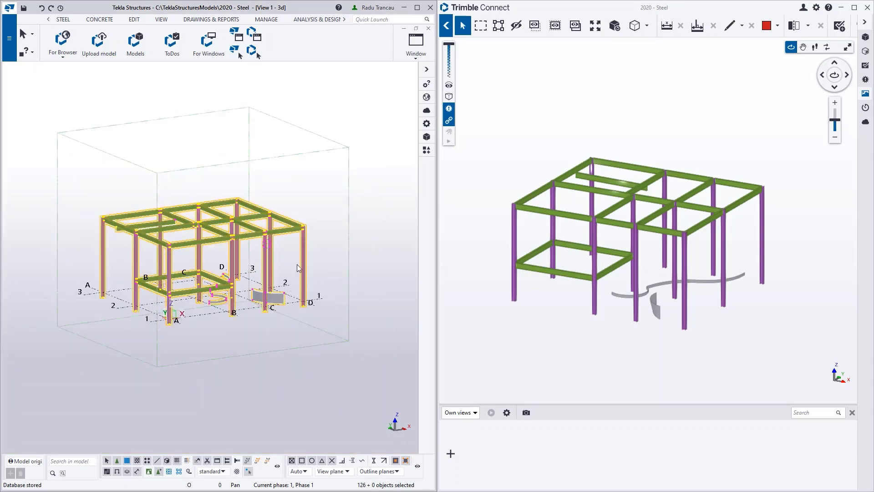
scroll(293, 255, up, 2)
key(ctrl+c)
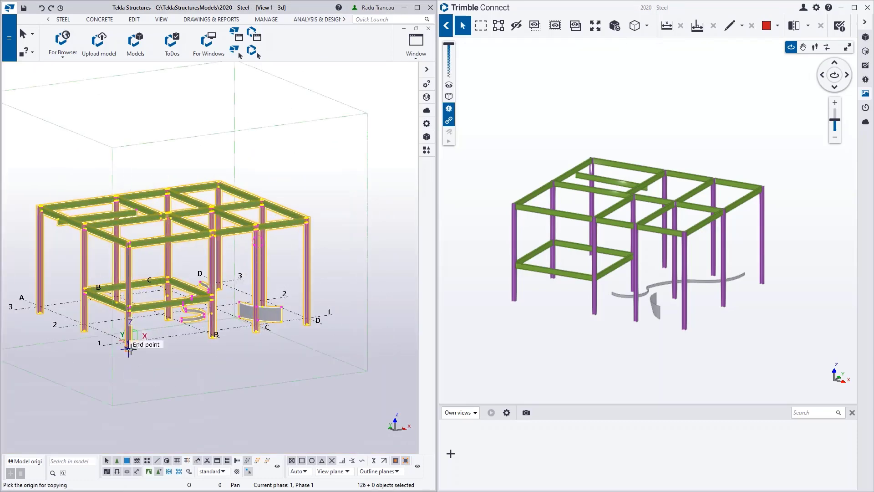
click(128, 349)
scroll(130, 240, up, 5)
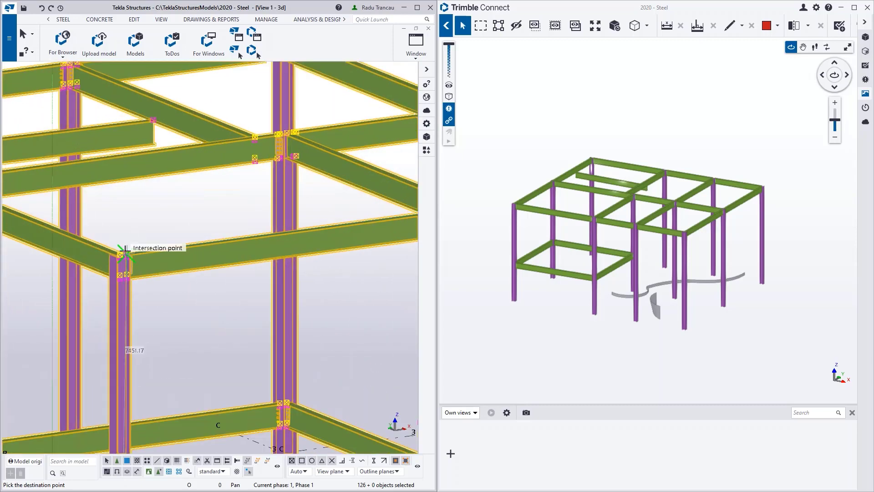
scroll(202, 234, down, 5)
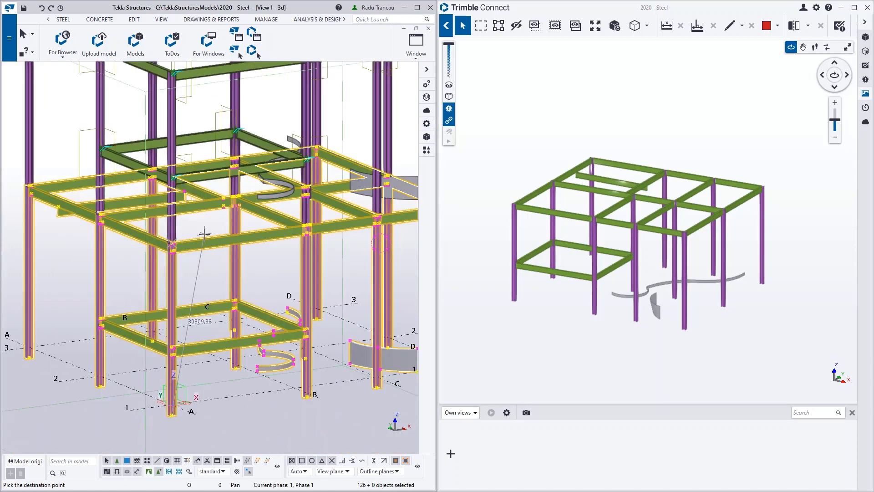
scroll(204, 233, down, 5)
right_click(331, 190)
click(332, 200)
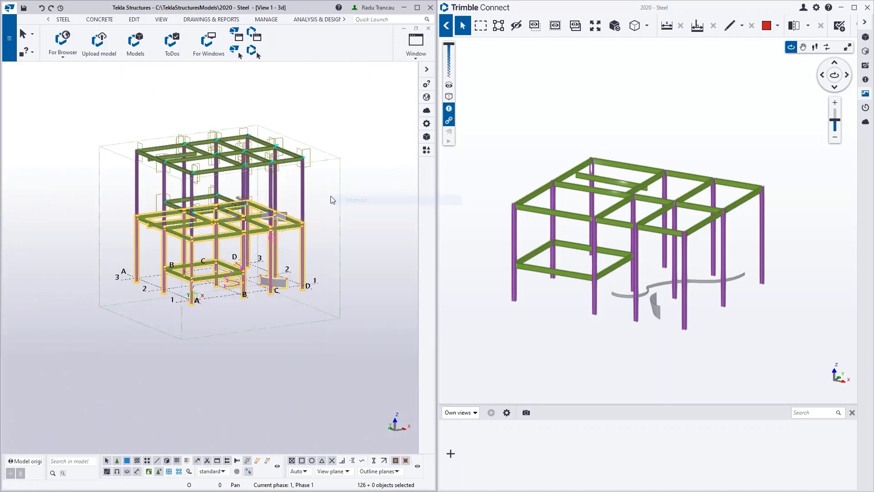
Clear the selection of the copied structure and redraw the model view.
right_click(331, 197)
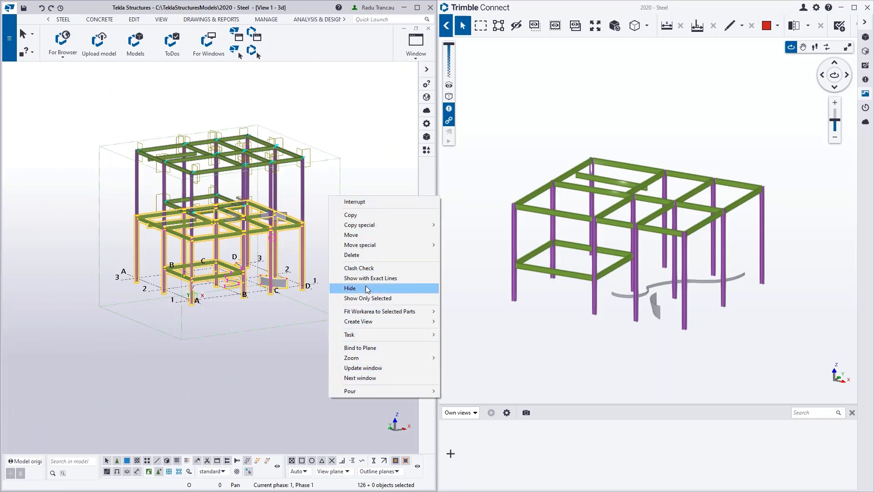
click(307, 319)
right_click(326, 247)
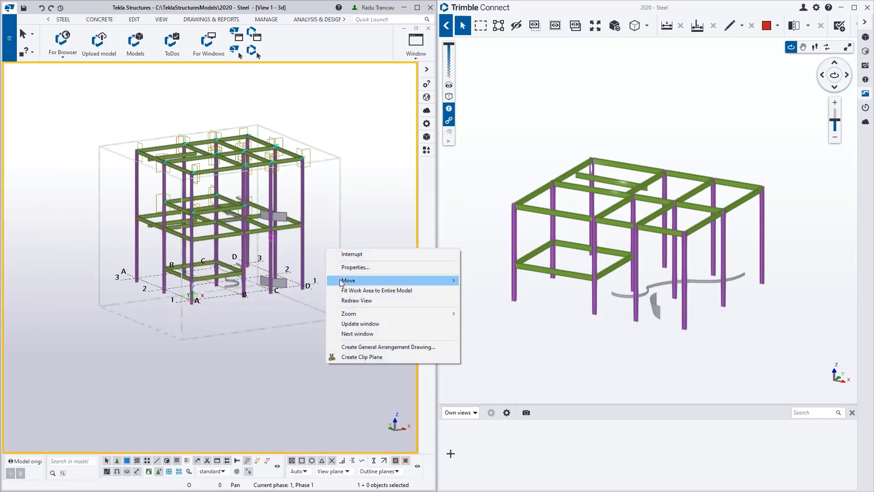
click(356, 300)
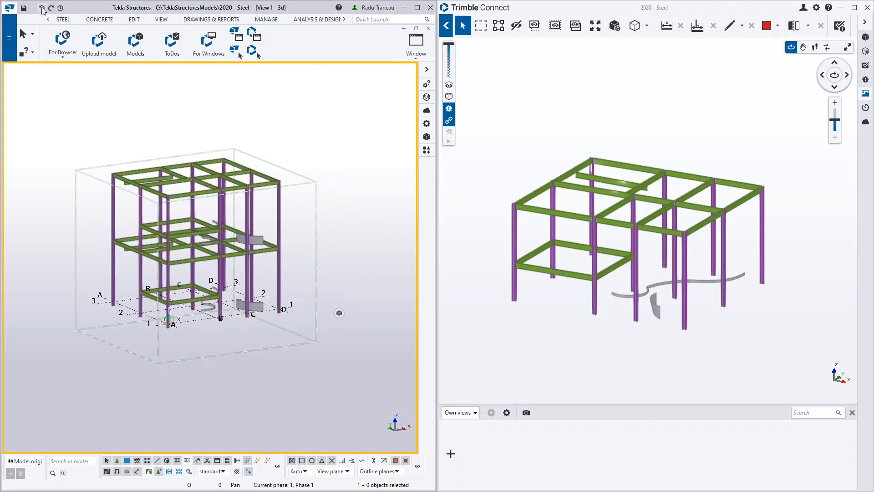
Save the model and upload the entire model to Trimble Connect.
click(24, 7)
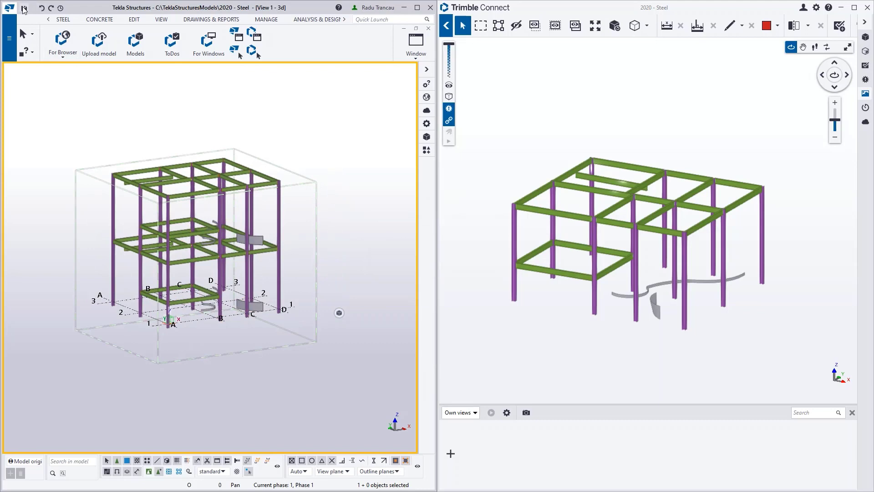
click(100, 46)
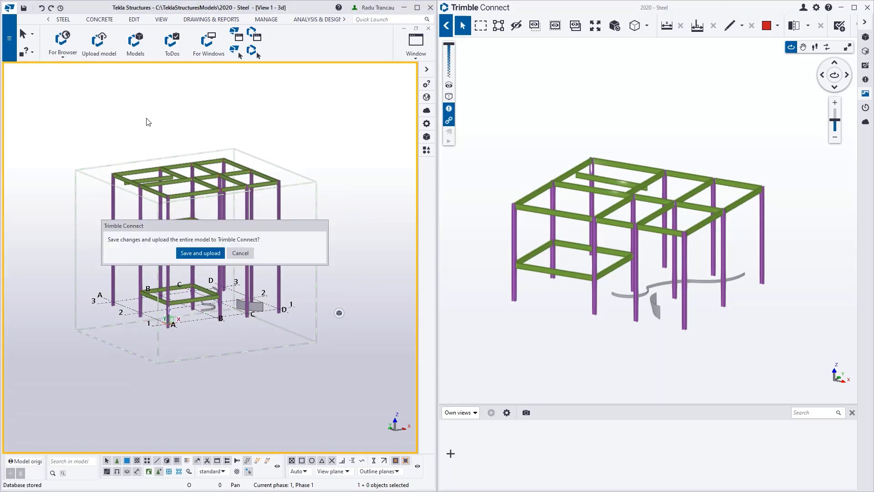
click(208, 250)
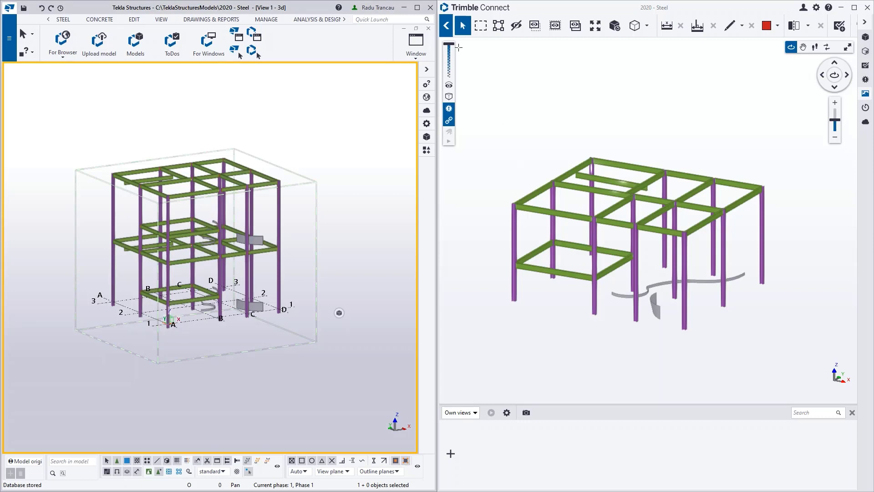
Switch to Trimble Connect and download revision 19 of 2020 - Steel.tekla from its revision history.
click(448, 29)
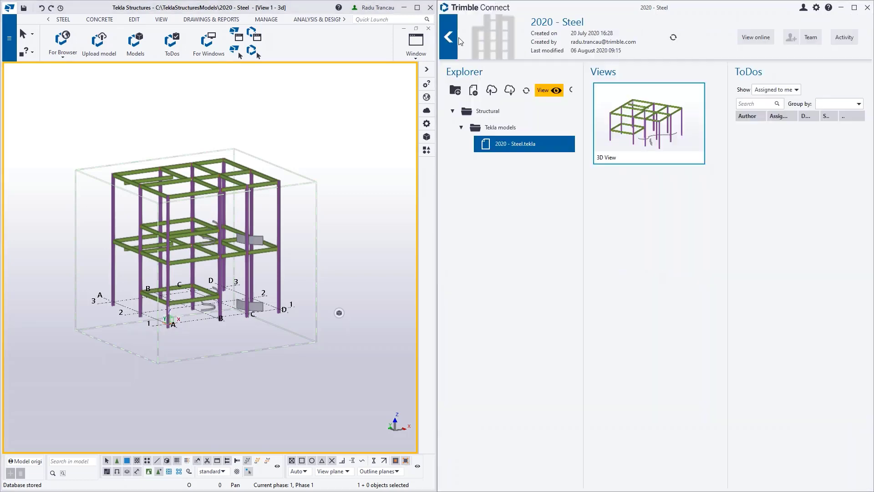
click(524, 144)
right_click(523, 143)
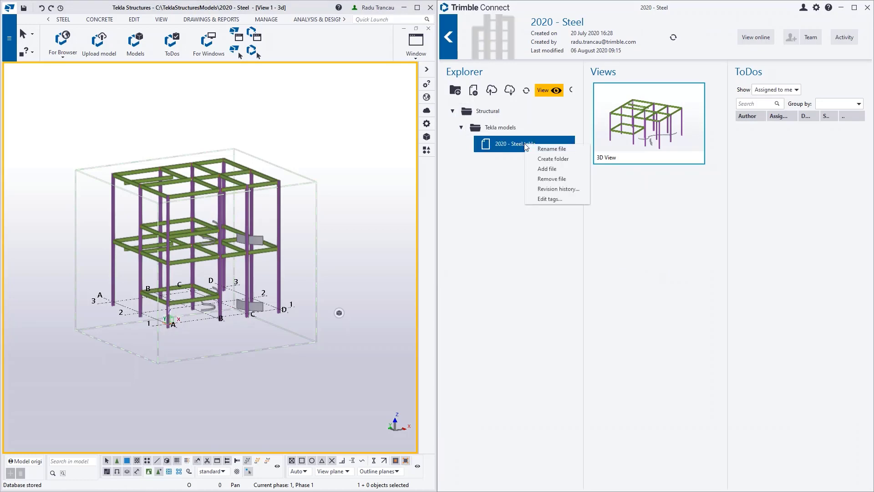
click(549, 189)
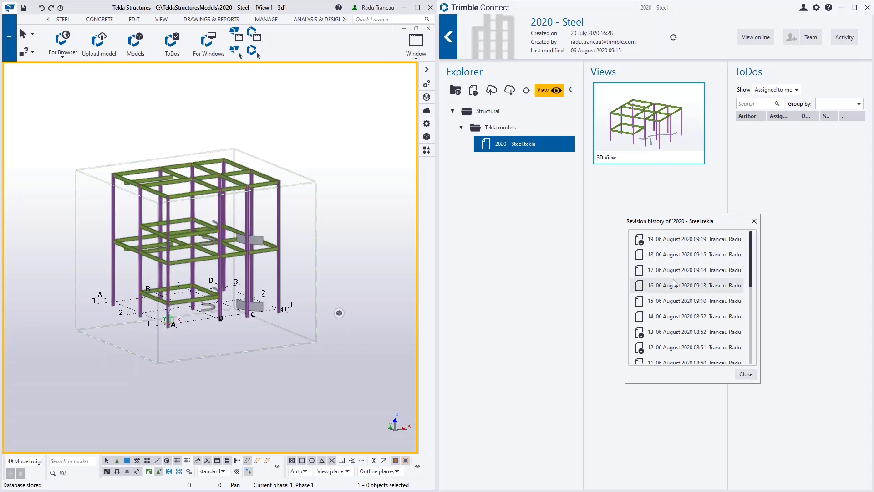
click(643, 243)
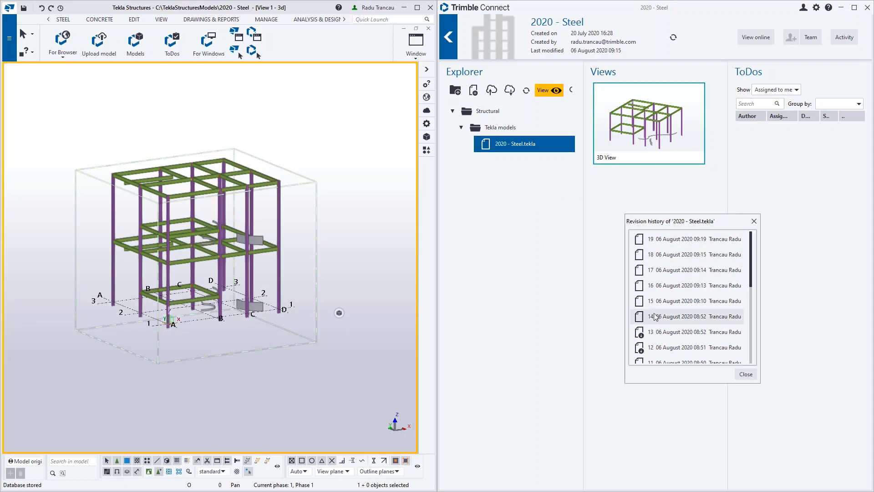
click(745, 375)
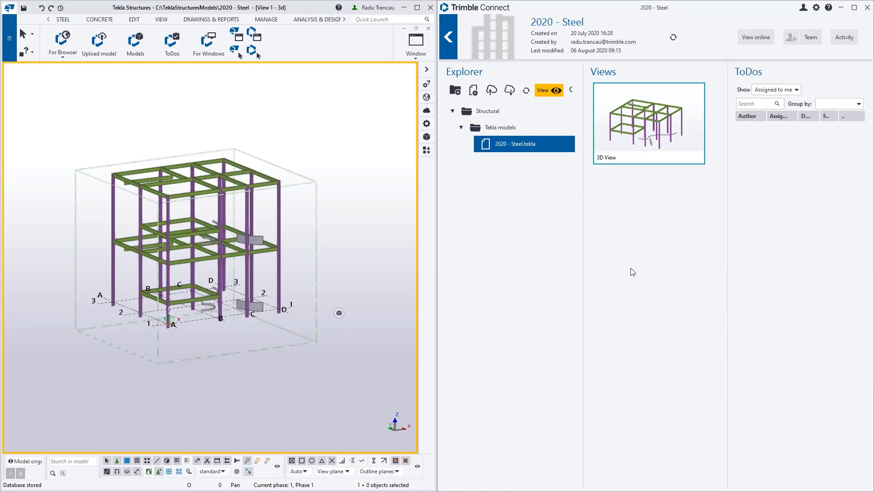
View the updated 2020 - Steel.tekla model in 3D and examine the added upper level from another angle.
click(544, 91)
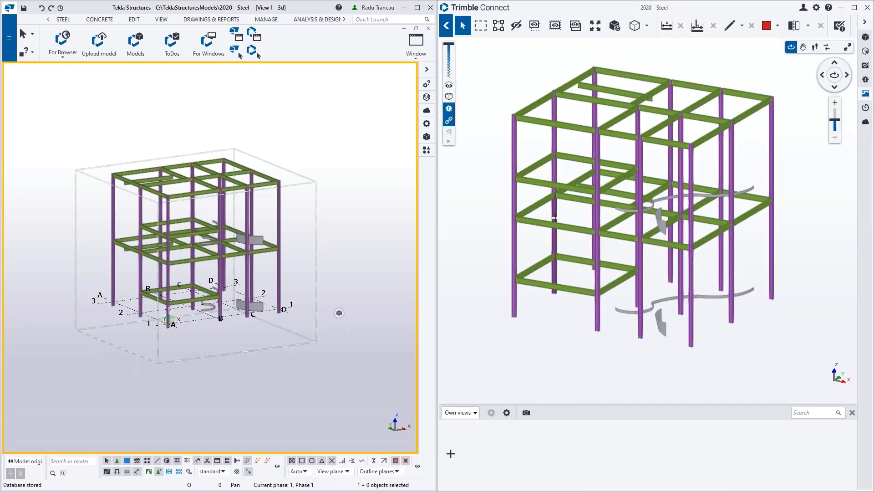
scroll(625, 262, down, 3)
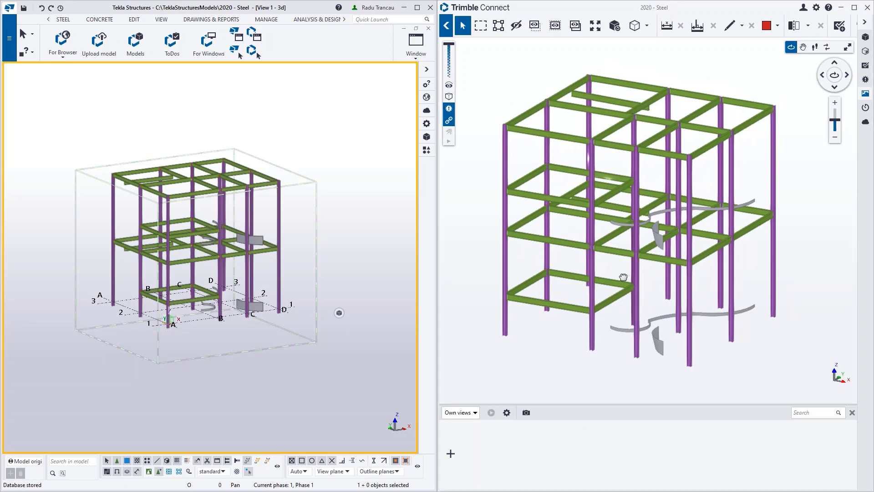
drag(658, 259, 653, 256)
middle_drag(654, 255, 649, 269)
scroll(648, 269, up, 2)
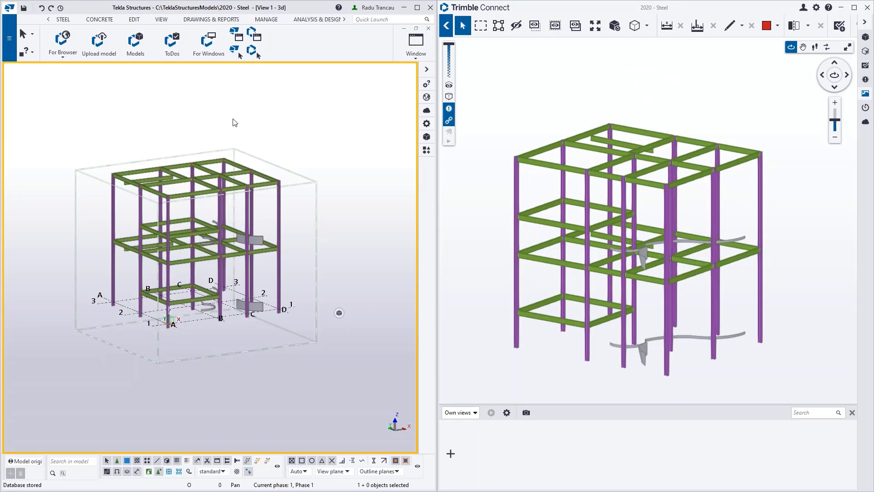
In Tekla Structures, look through the Trimble Connect overlay models of the 2020 - Steel project and its ToDos.
click(132, 46)
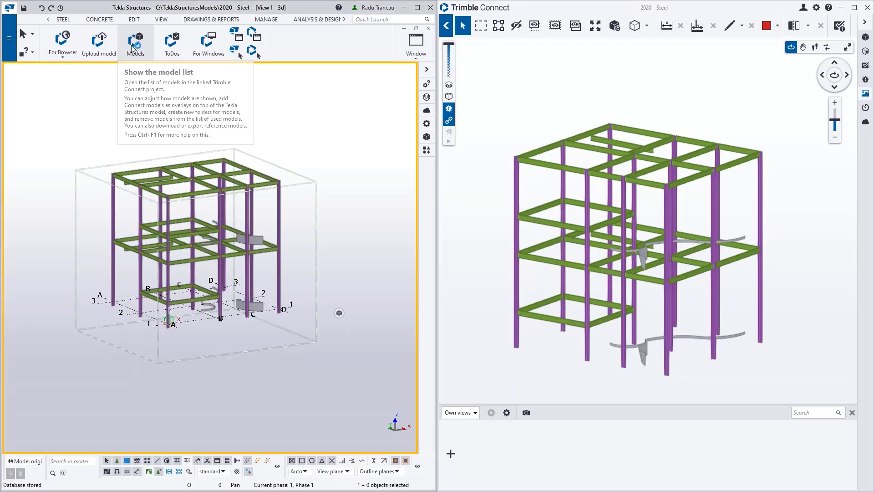
drag(117, 58, 97, 77)
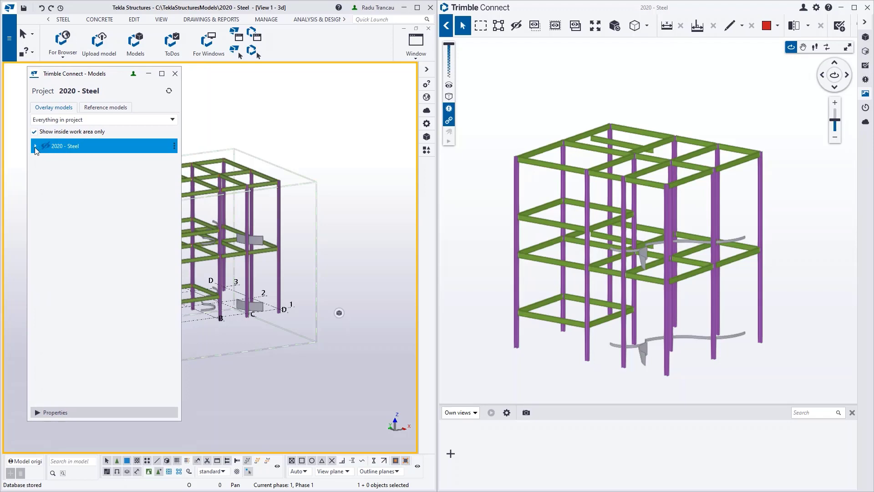
click(35, 146)
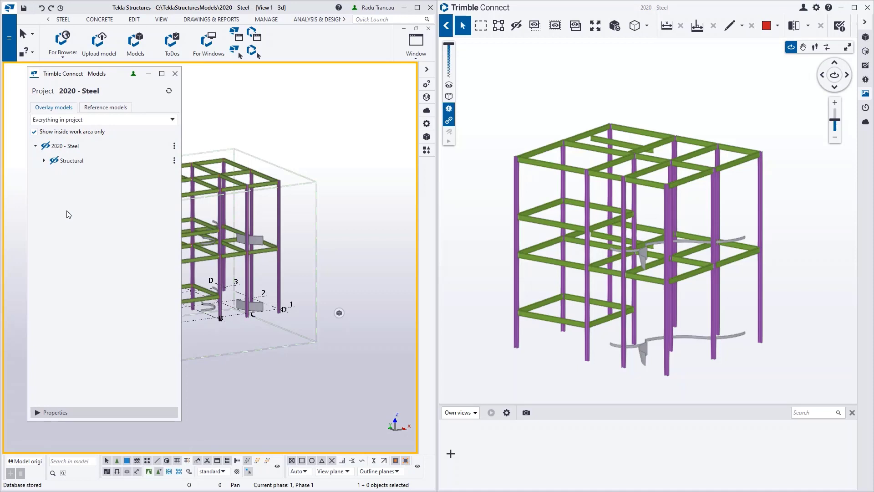
click(174, 73)
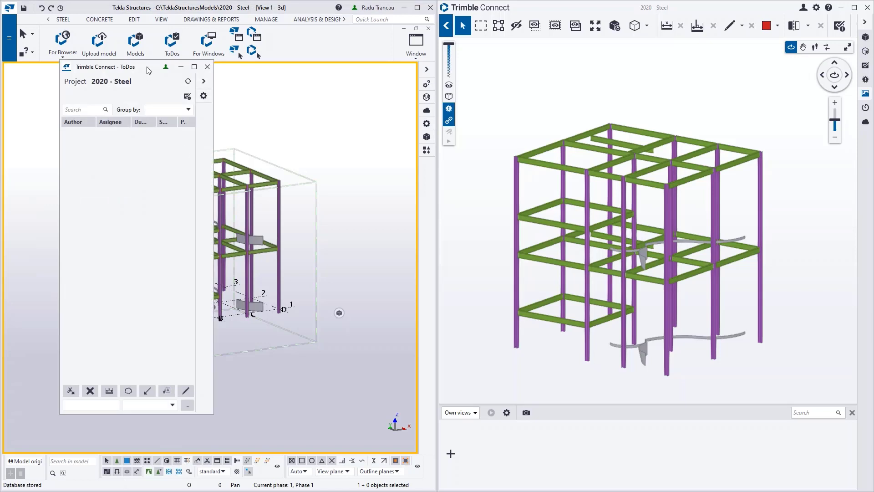
drag(148, 70, 334, 93)
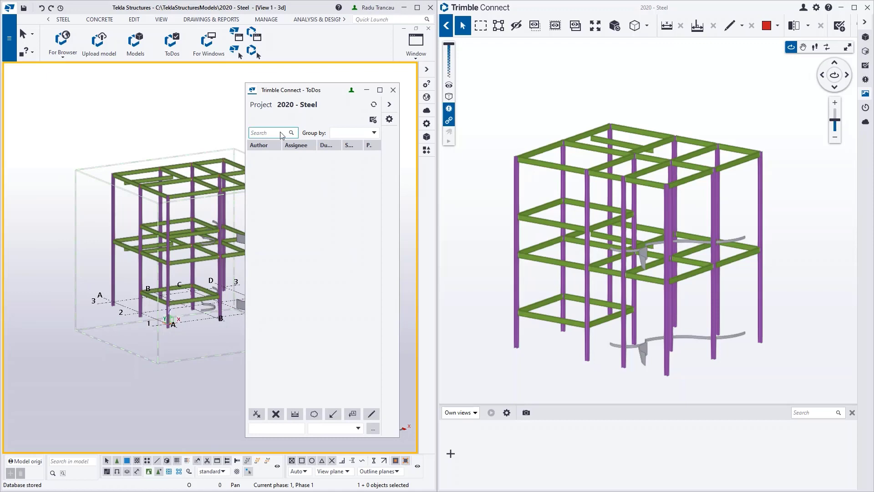
click(392, 89)
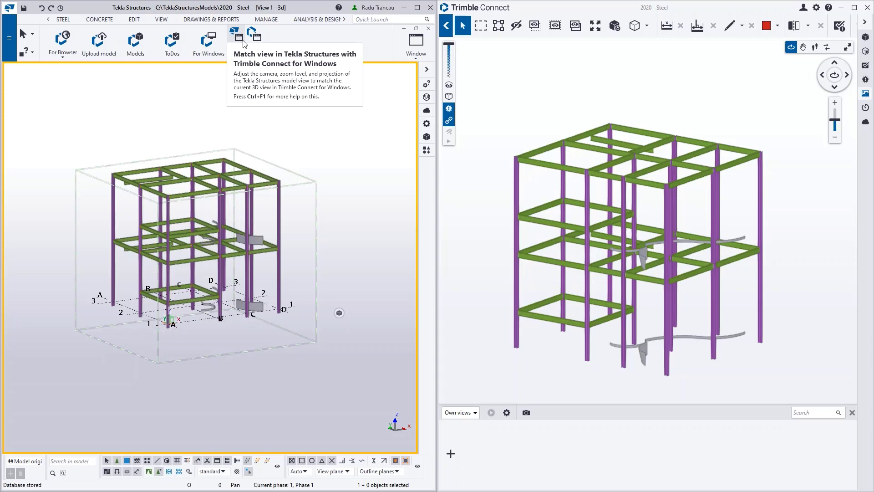
Switch the Tekla Structures model view from 3D to the plan view of the structure.
scroll(201, 214, up, 4)
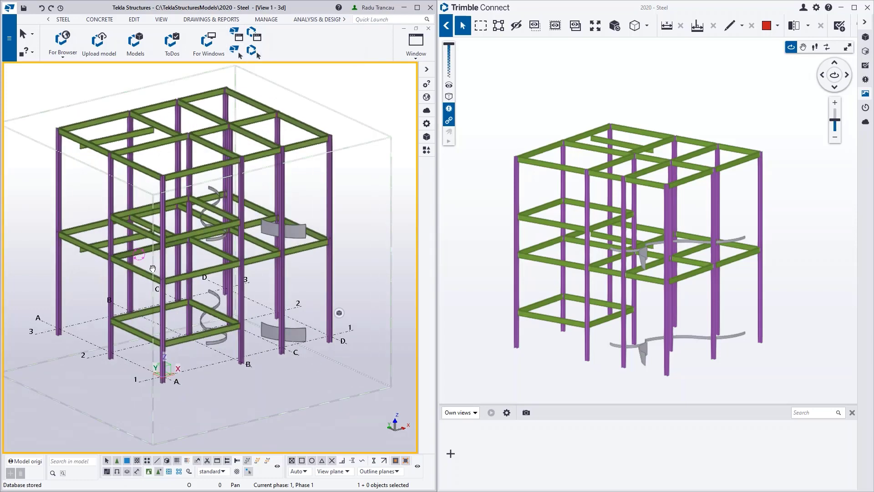
scroll(153, 269, up, 10)
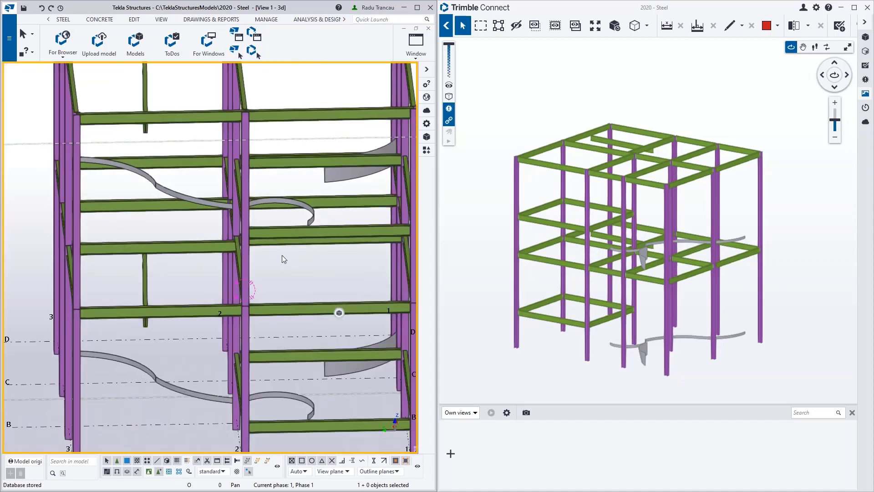
key(ctrl+p)
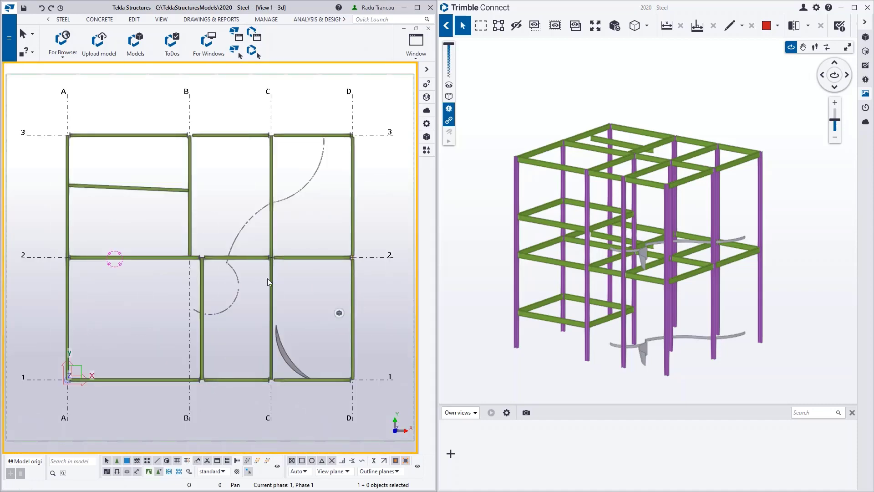
Match the Tekla Structures view to the current Trimble Connect 3D view and look at the model from another angle.
click(236, 36)
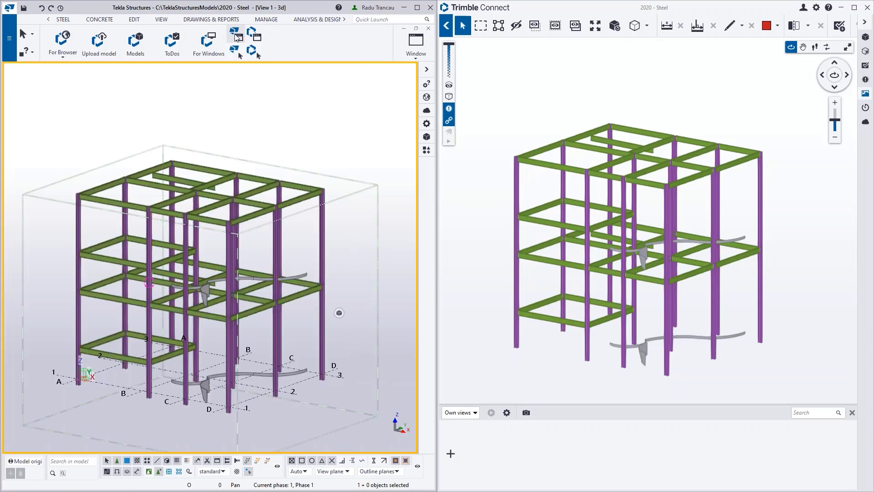
ctrl+middle_drag(244, 206, 245, 206)
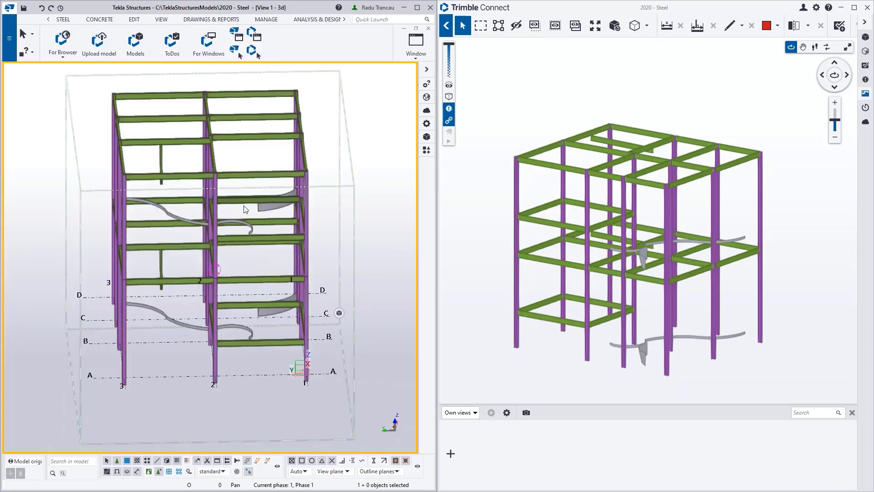
middle_drag(228, 305, 206, 307)
Return the Tekla Structures model to the plan view and apply that view to Trimble Connect.
key(ctrl+p)
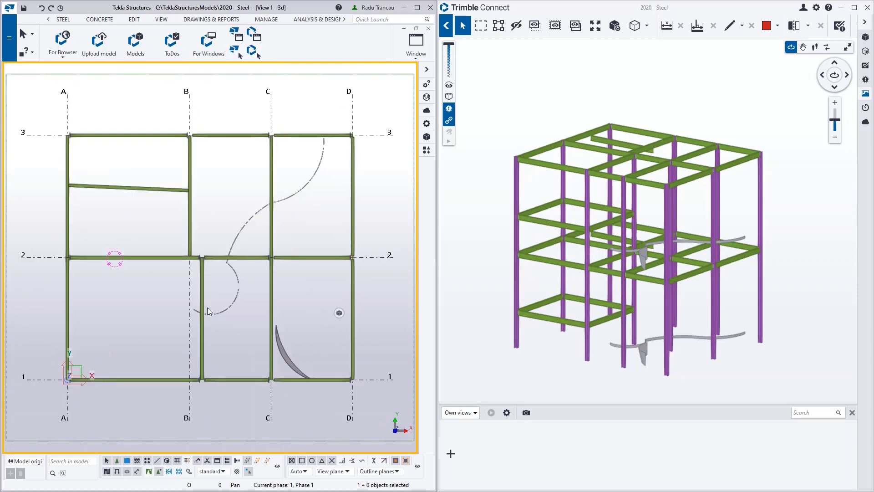
click(255, 34)
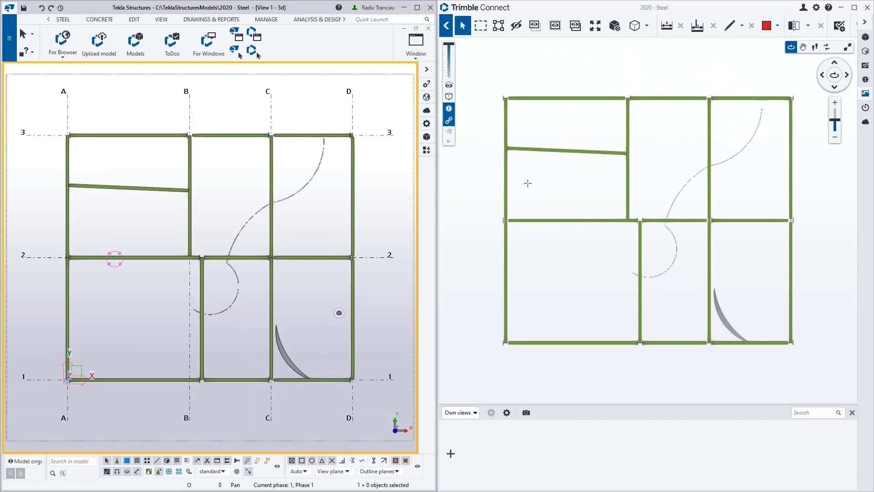
Bring up a close 3D view of a bolted beam-to-column connection in Trimble Connect and match the Tekla Structures view to it.
scroll(572, 261, down, 3)
drag(589, 265, 562, 151)
scroll(622, 224, up, 10)
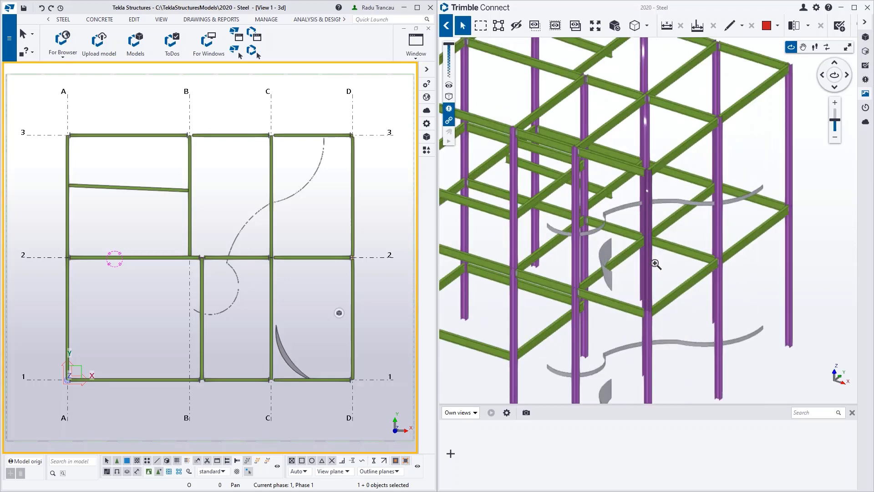
drag(622, 223, 637, 215)
scroll(642, 213, up, 5)
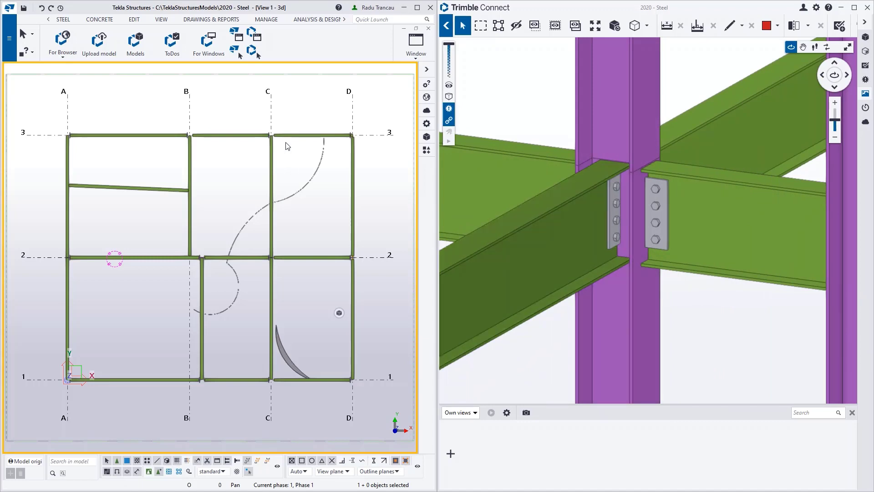
click(235, 35)
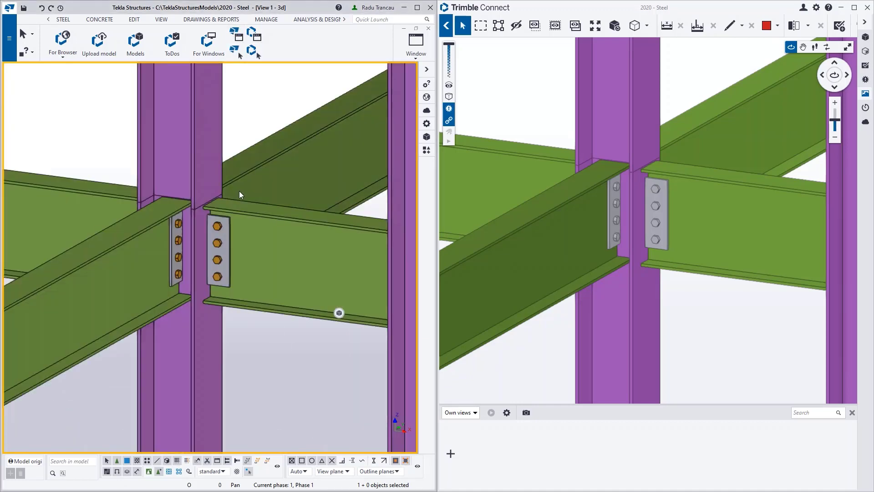
Show the whole frame in both programs and select only the four beams of the lowest level in Tekla Structures.
scroll(239, 193, down, 6)
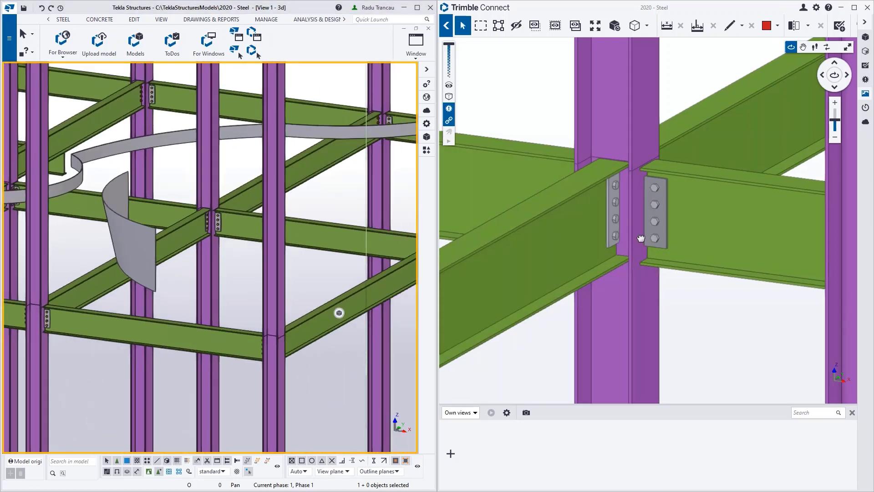
scroll(637, 236, down, 5)
scroll(636, 235, down, 3)
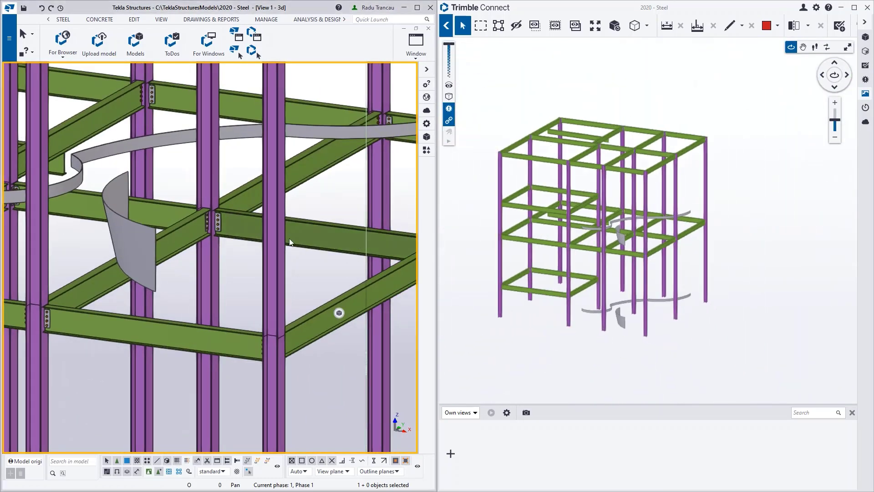
scroll(292, 238, down, 5)
scroll(294, 243, down, 5)
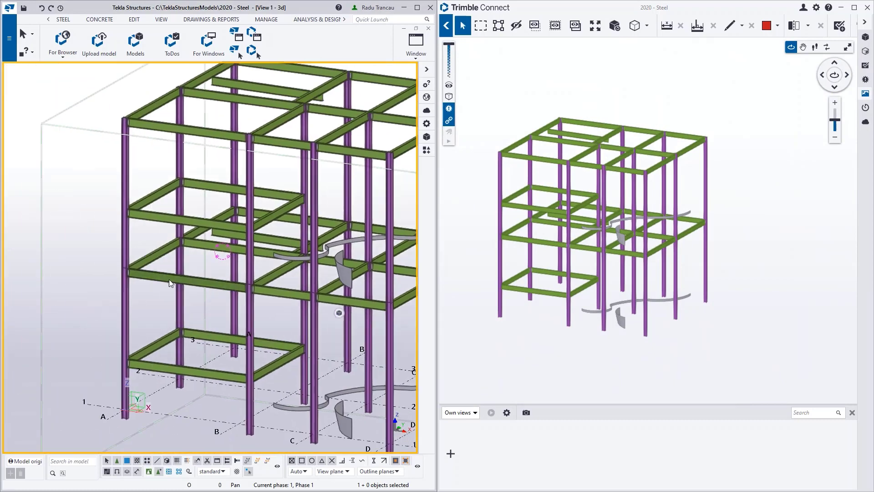
ctrl+click(153, 274)
scroll(154, 275, down, 1)
ctrl+middle_drag(165, 310, 192, 300)
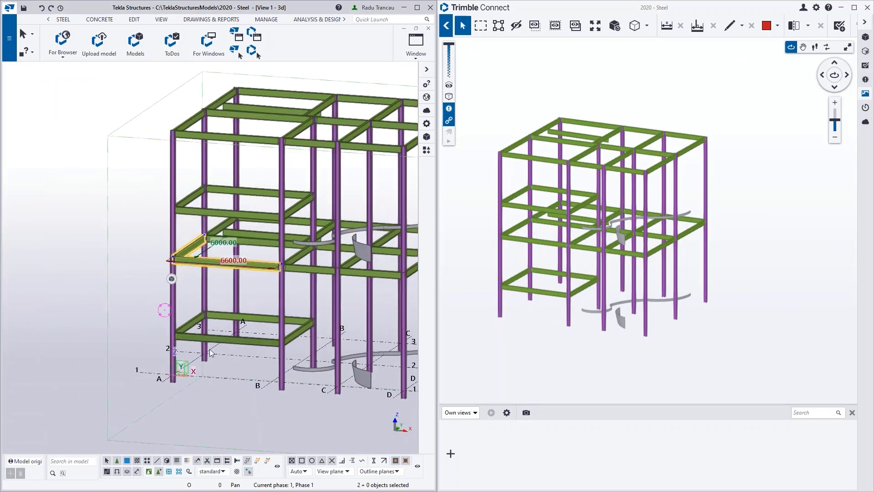
click(204, 339)
ctrl+click(194, 320)
ctrl+click(243, 318)
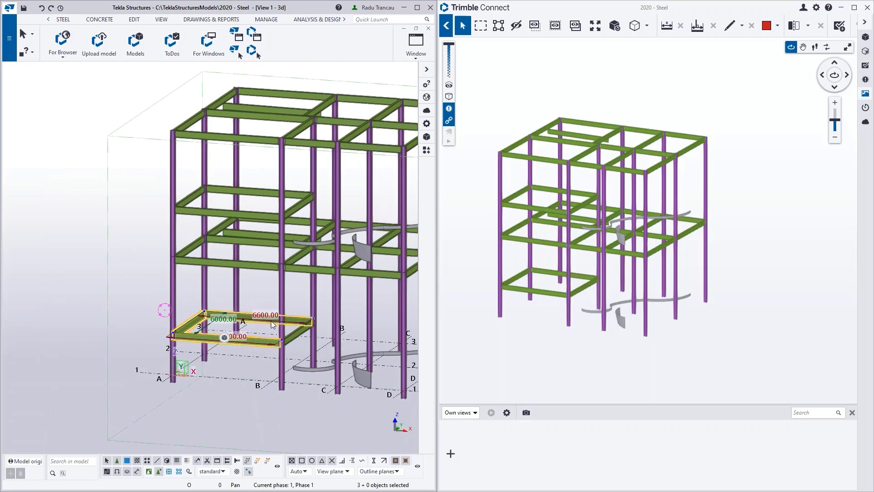
ctrl+click(296, 333)
Select the currently selected Tekla Structures beams in Trimble Connect as well and check them in its model view.
middle_drag(266, 381, 183, 380)
scroll(160, 326, down, 2)
mouse_move(176, 327)
ctrl+middle_down()
mouse_move(207, 315)
mouse_move(164, 330)
ctrl+middle_up()
scroll(165, 330, up, 1)
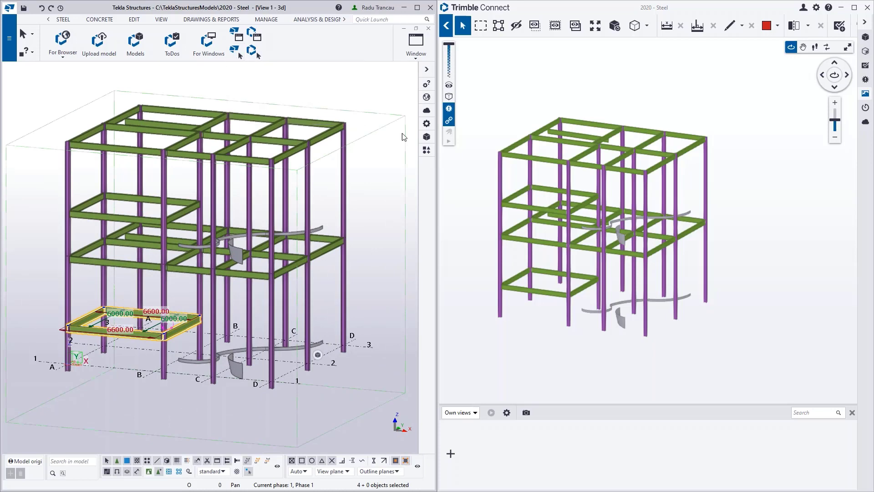
click(250, 51)
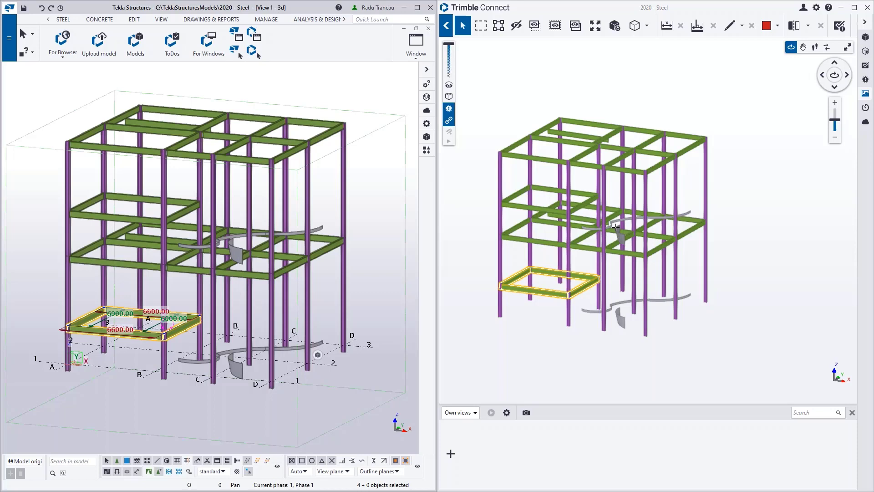
scroll(598, 295, up, 2)
scroll(598, 295, down, 2)
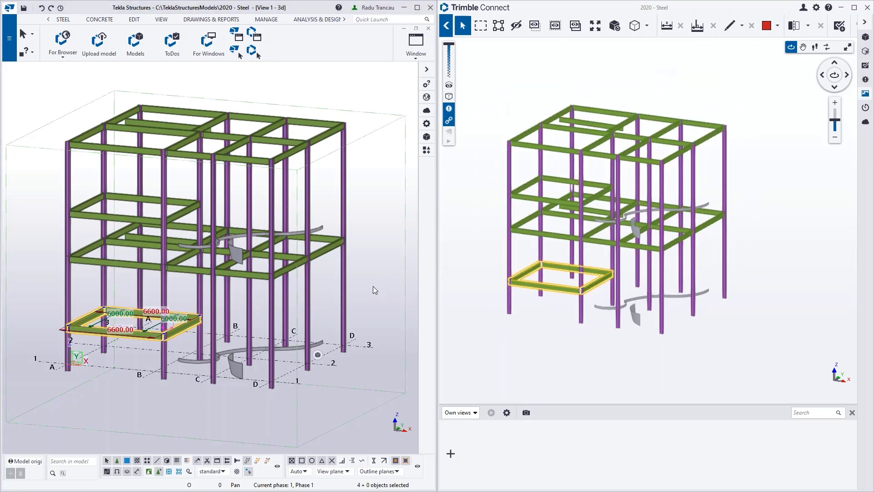
Clear the Tekla Structures selection, select upper columns B3, C3, D3, D2, D1 and C1 in Trimble Connect, and transfer that selection to Tekla Structures.
click(364, 257)
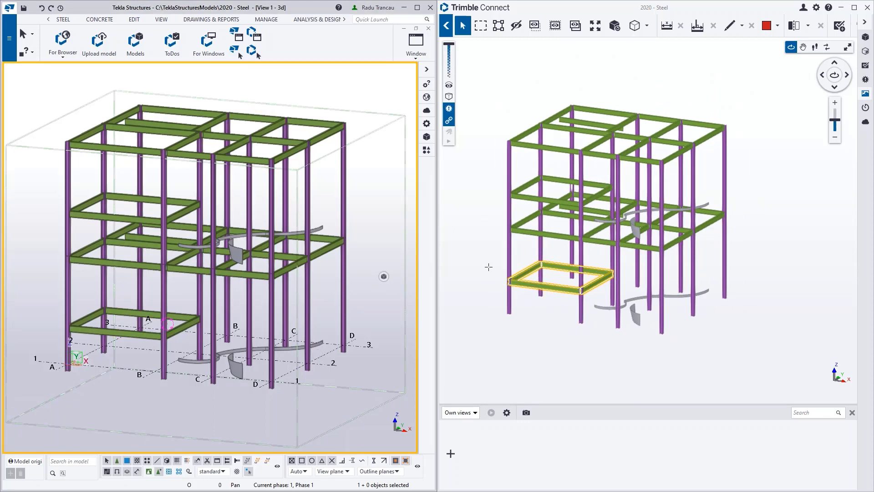
scroll(622, 268, up, 3)
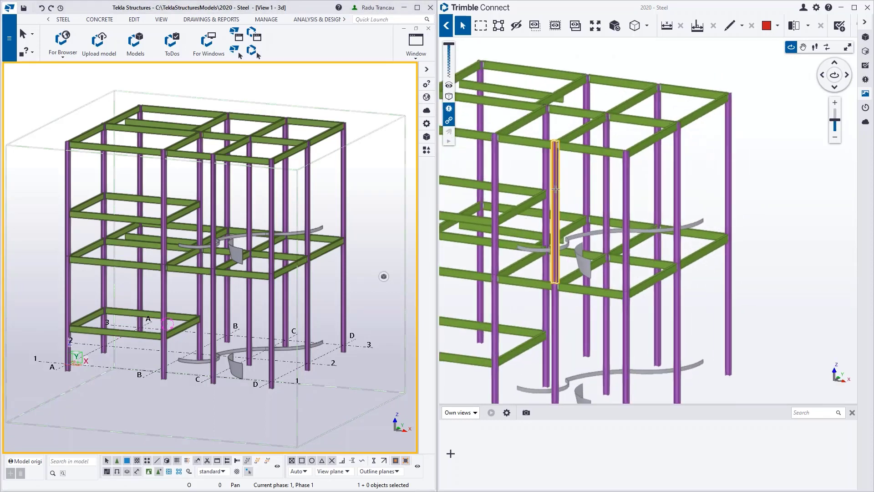
ctrl+click(587, 185)
ctrl+click(657, 189)
ctrl+click(727, 194)
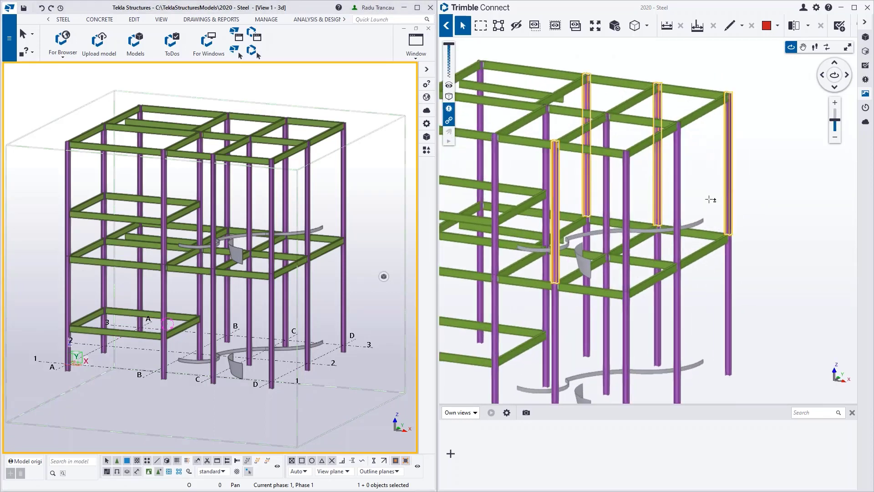
ctrl+click(676, 205)
scroll(617, 224, down, 5)
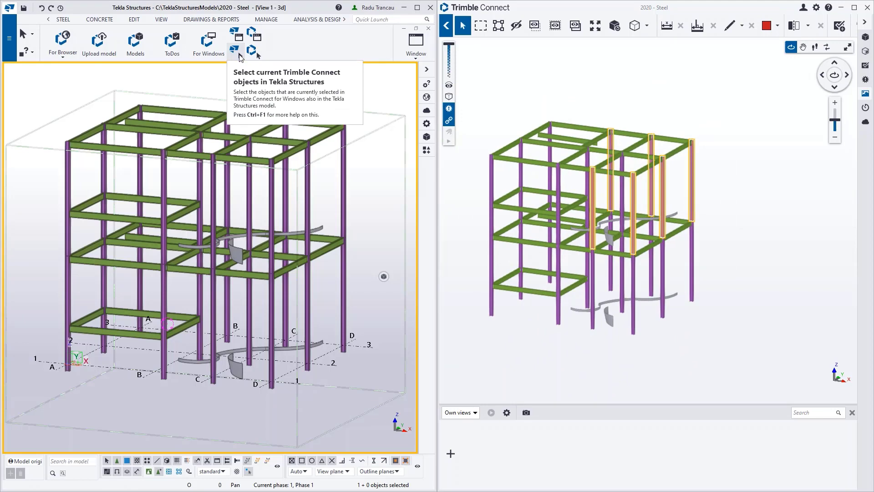
click(239, 55)
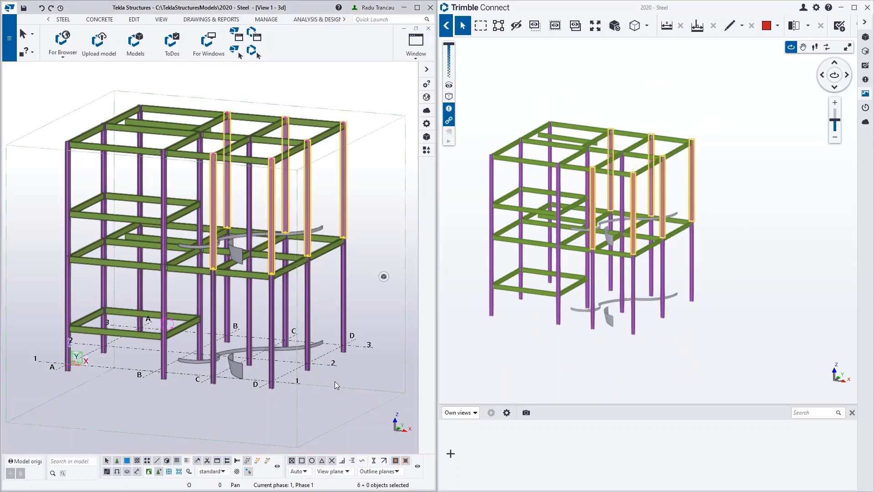
scroll(354, 362, down, 3)
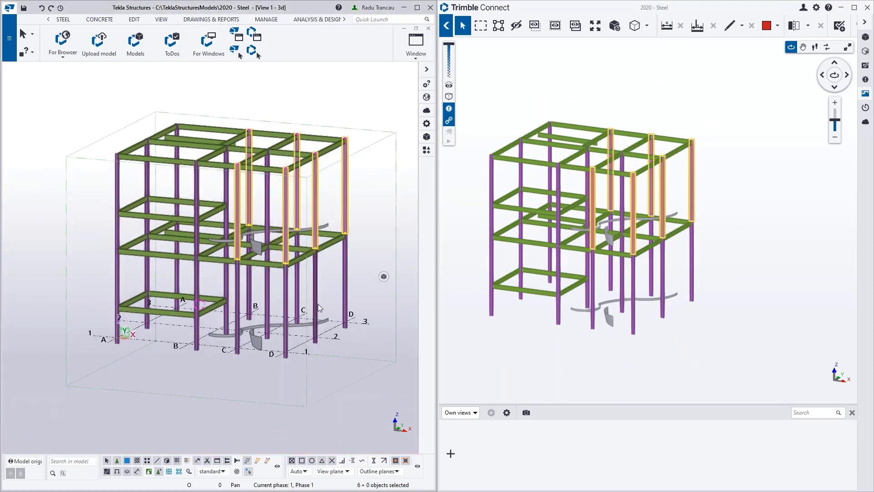
scroll(326, 304, up, 3)
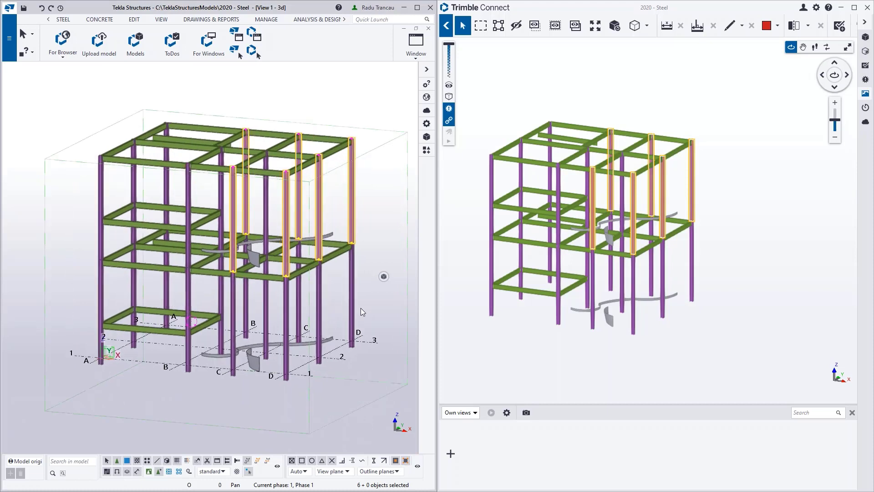
middle_drag(360, 311, 340, 301)
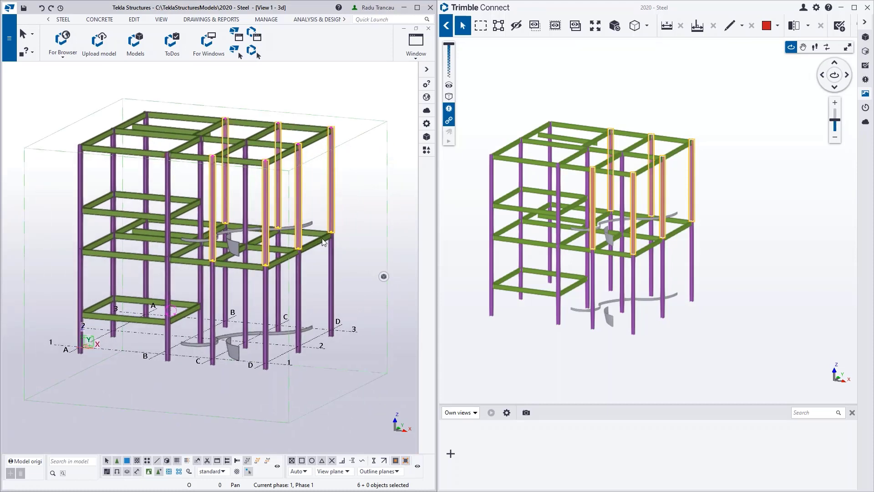
scroll(354, 222, down, 1)
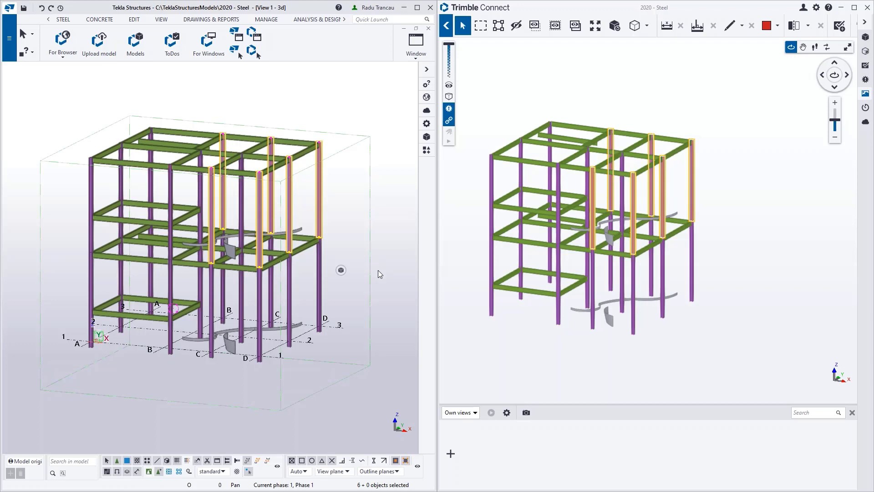
middle_drag(370, 288, 360, 287)
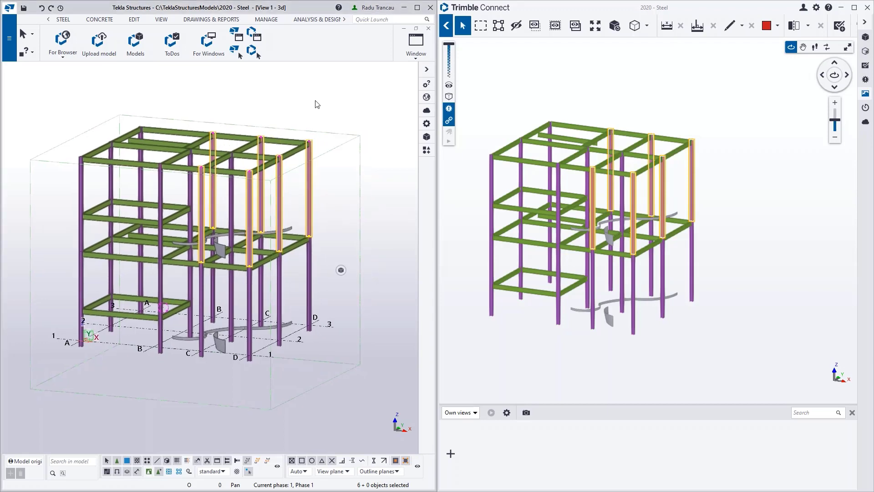
middle_drag(313, 156, 349, 202)
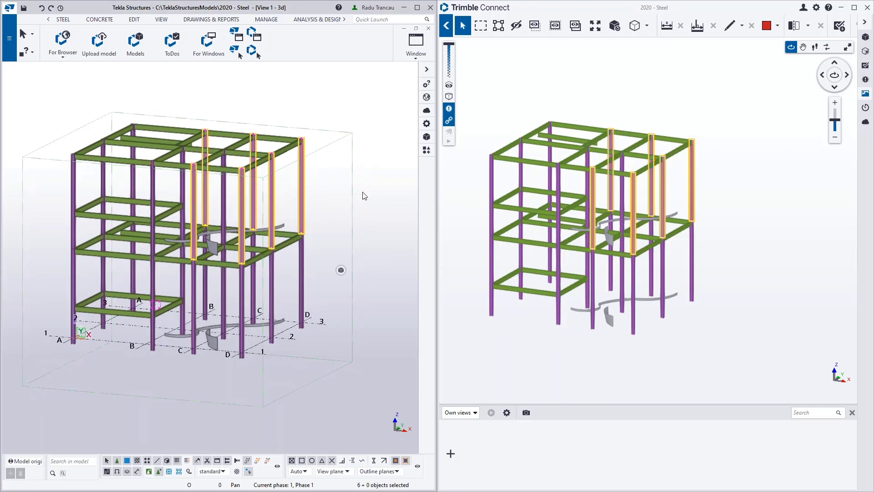
Clear the selection of the upper-level columns in the Tekla Structures model.
click(364, 196)
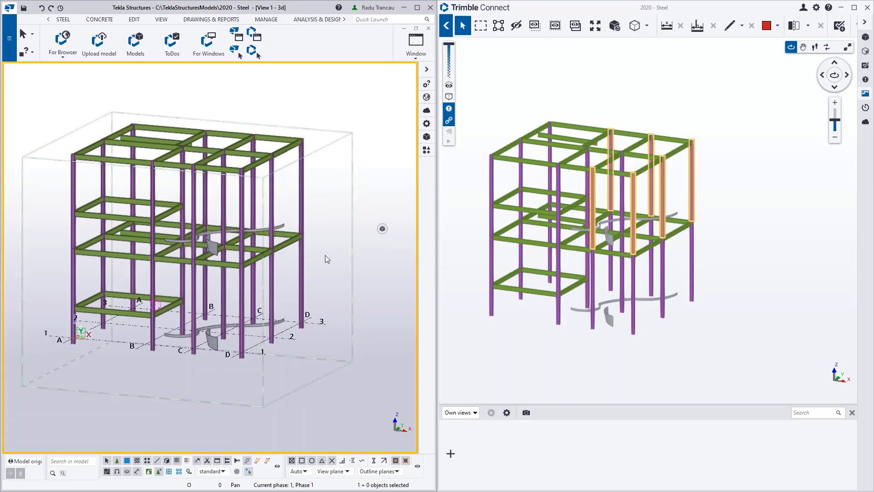
middle_drag(325, 255, 345, 252)
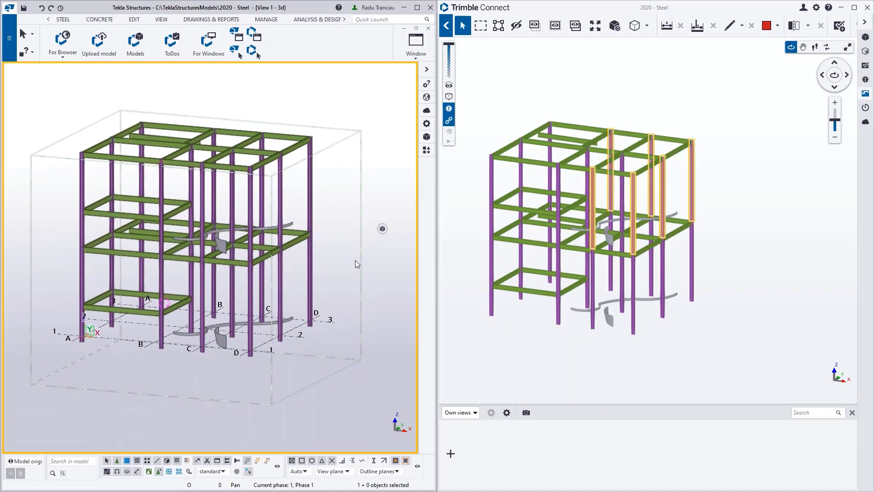